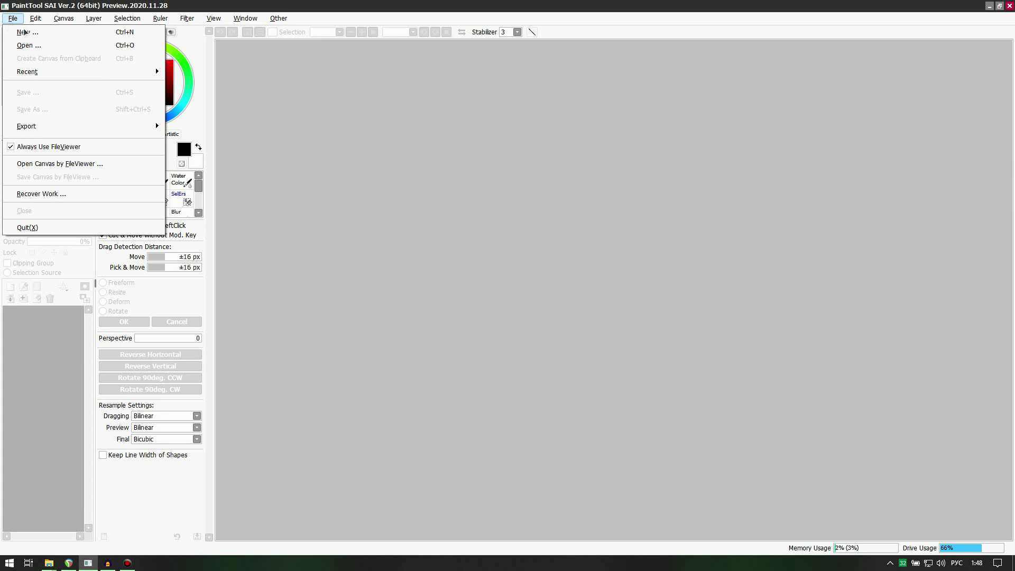
Step: Open the lettering sketch AA1BDD5D-14C0-44C4-8693-BE78A153F35C.png from the desktop folder
mouse_move(30, 20)
click(22, 47)
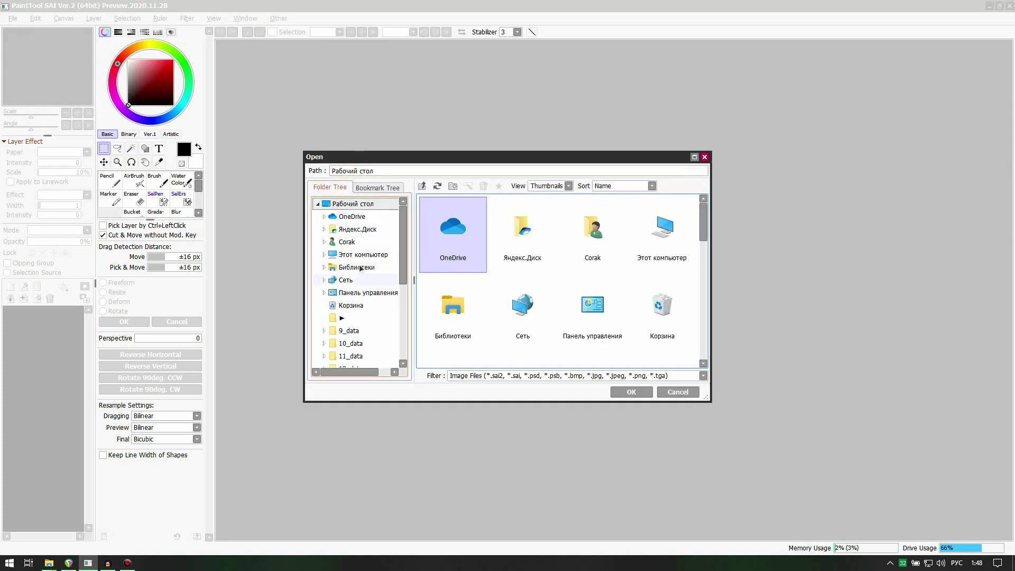
scroll(405, 222, down, 3)
scroll(355, 226, up, 3)
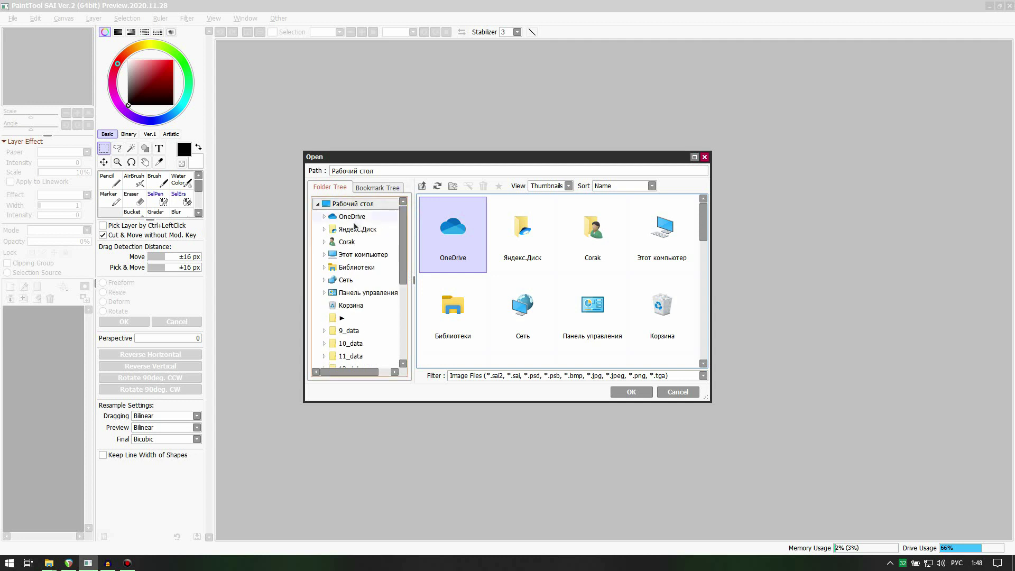
click(369, 204)
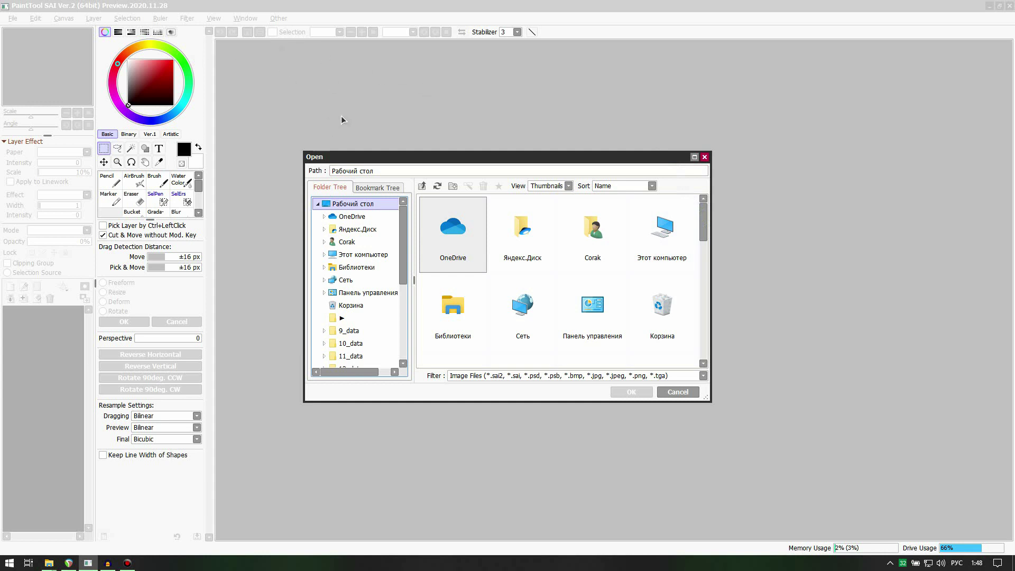
drag(703, 222, 709, 310)
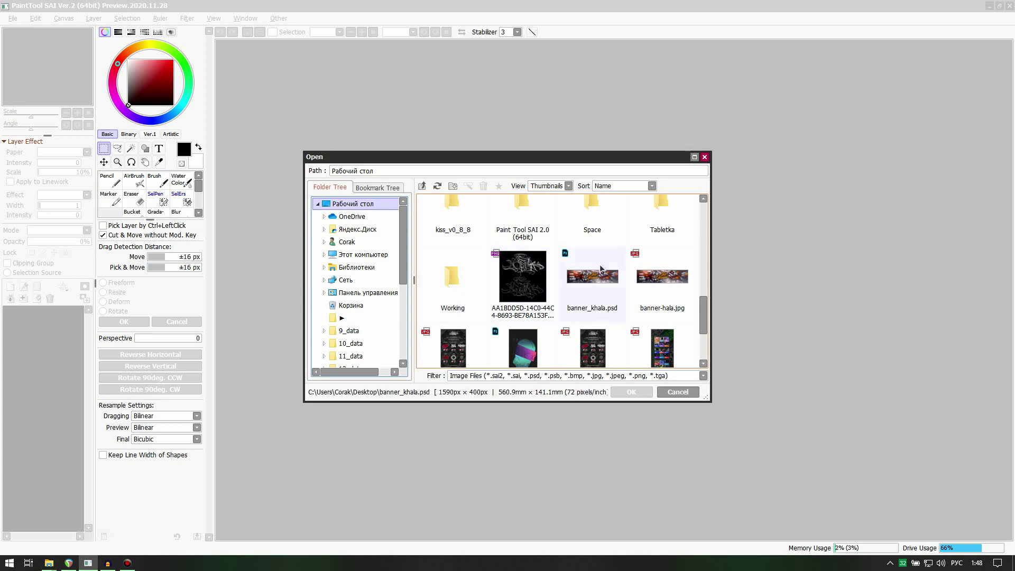
click(531, 277)
double_click(531, 277)
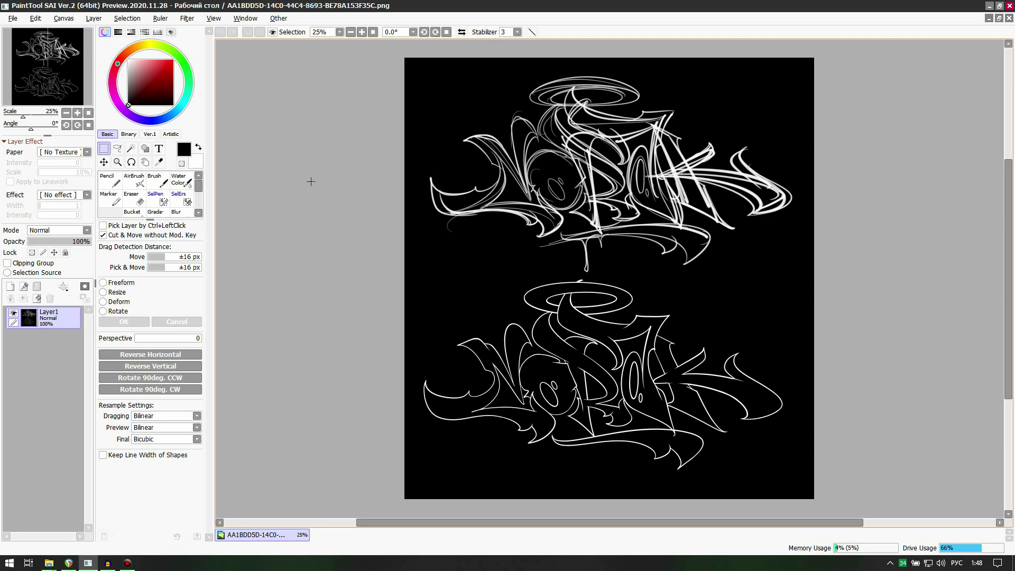
Step: Lower the opacity of the sketch layer Layer1 to 18%
drag(34, 243, 39, 241)
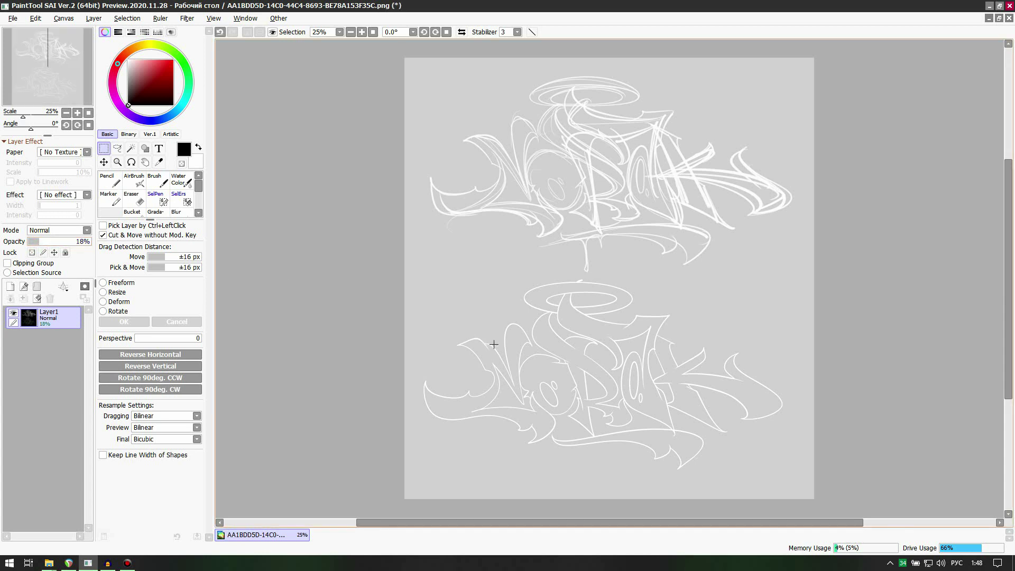
scroll(621, 416, up, 1)
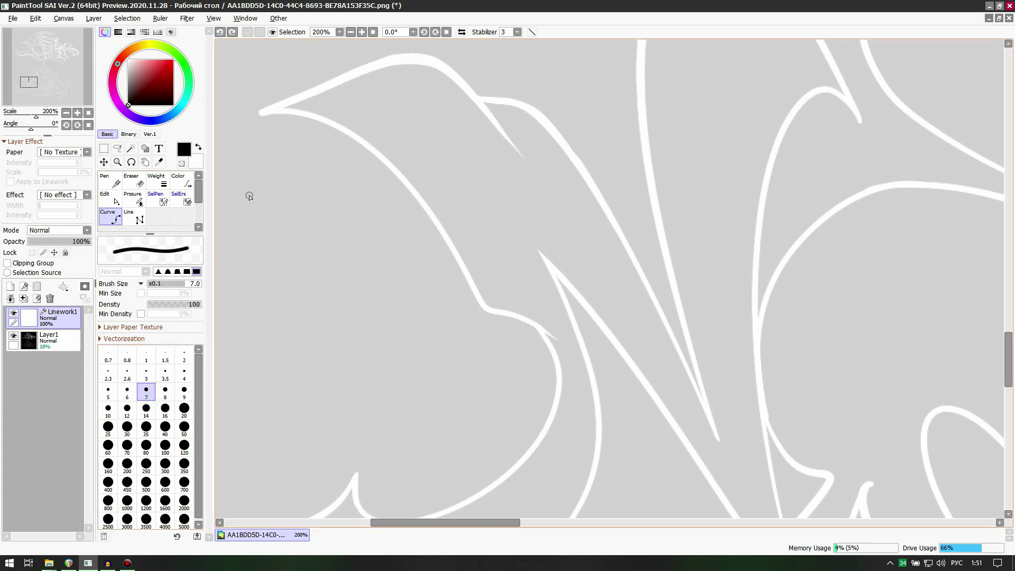
Step: On the linework layer, trace the first letter's inner upper-left edge with a size 7 Curve, from its pointed tip to the first corner
click(263, 113)
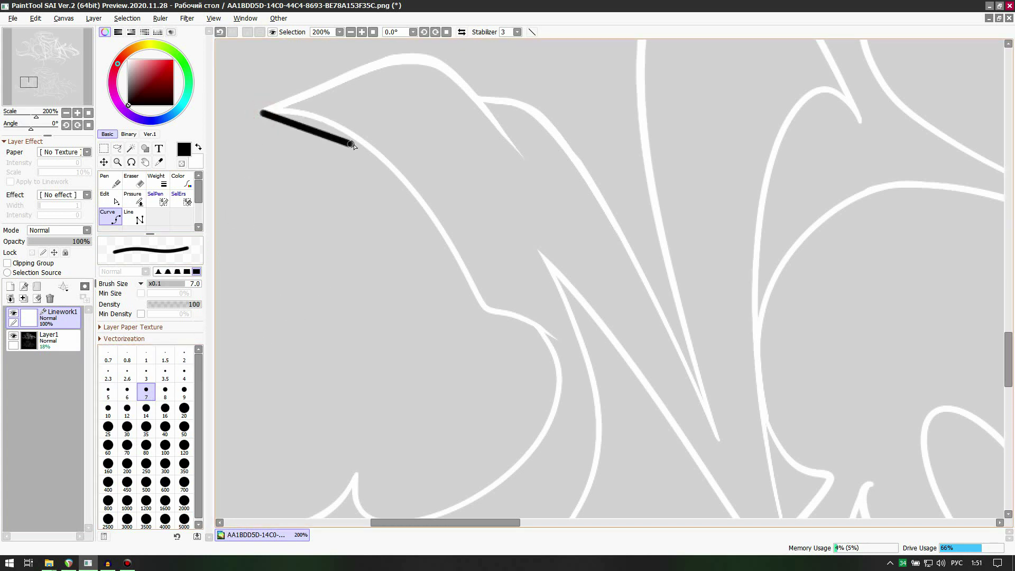
click(412, 191)
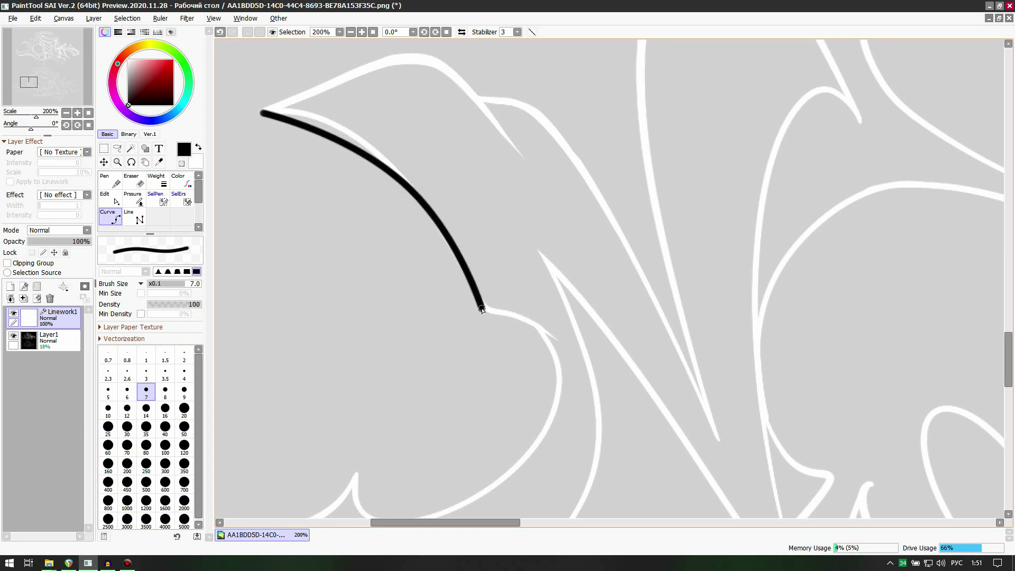
click(482, 309)
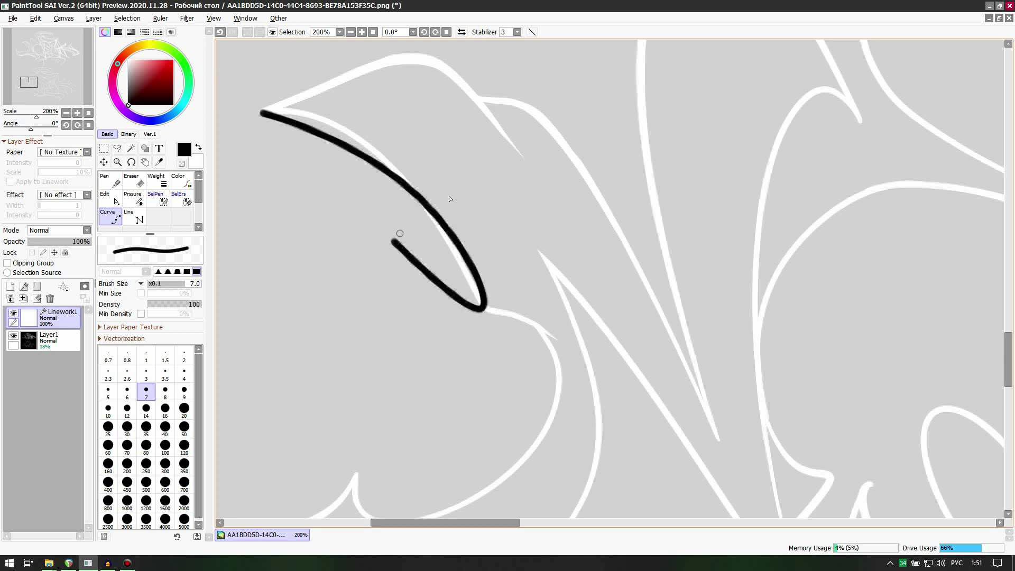
click(571, 321)
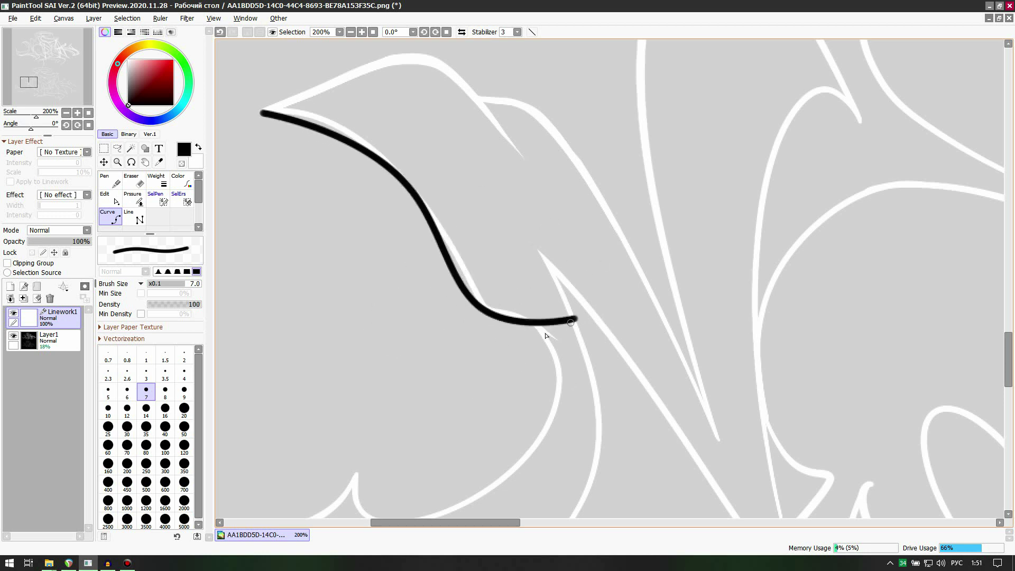
double_click(483, 316)
scroll(558, 323, down, 3)
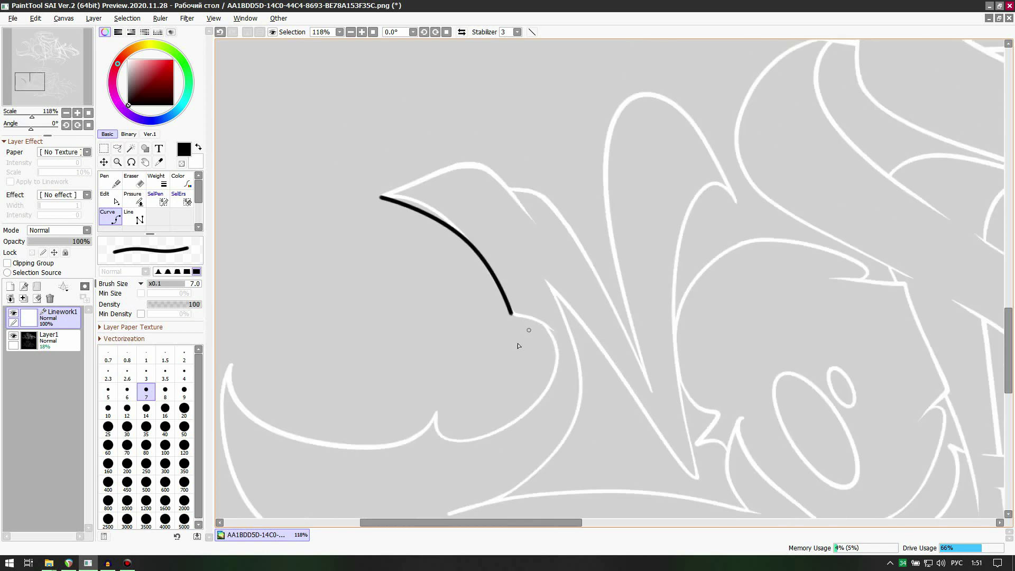
Step: Trace the rounded bulge below with the Curve tool, from the small notch tip around to the end of the first curve
scroll(484, 464, up, 3)
scroll(553, 411, up, 2)
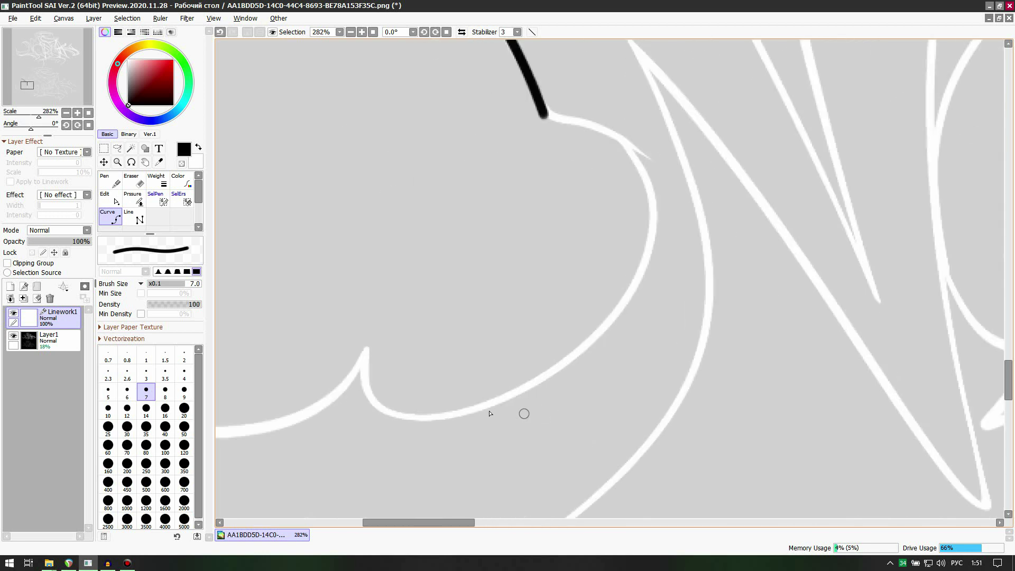
click(366, 349)
click(377, 404)
click(623, 310)
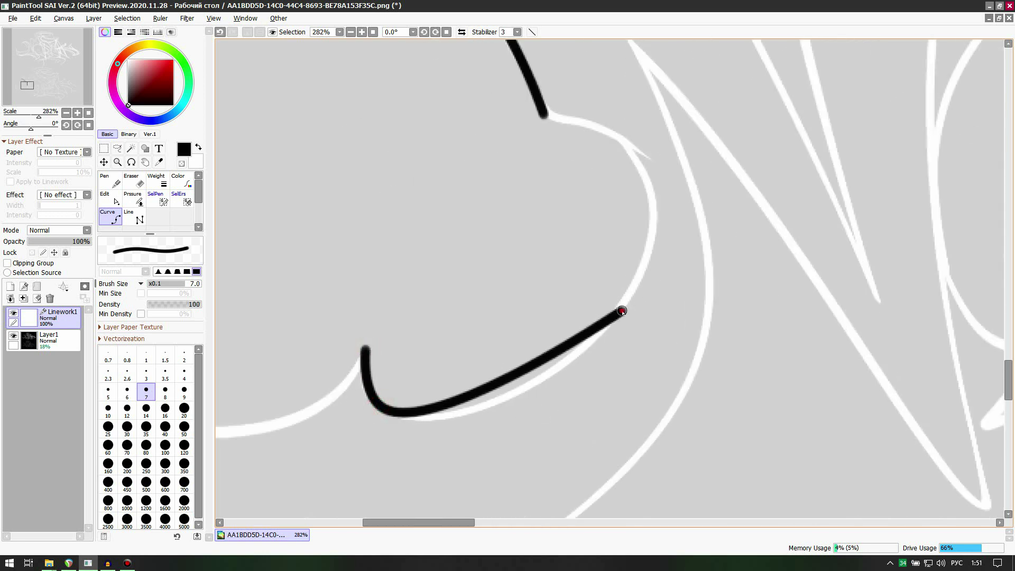
click(641, 168)
double_click(544, 118)
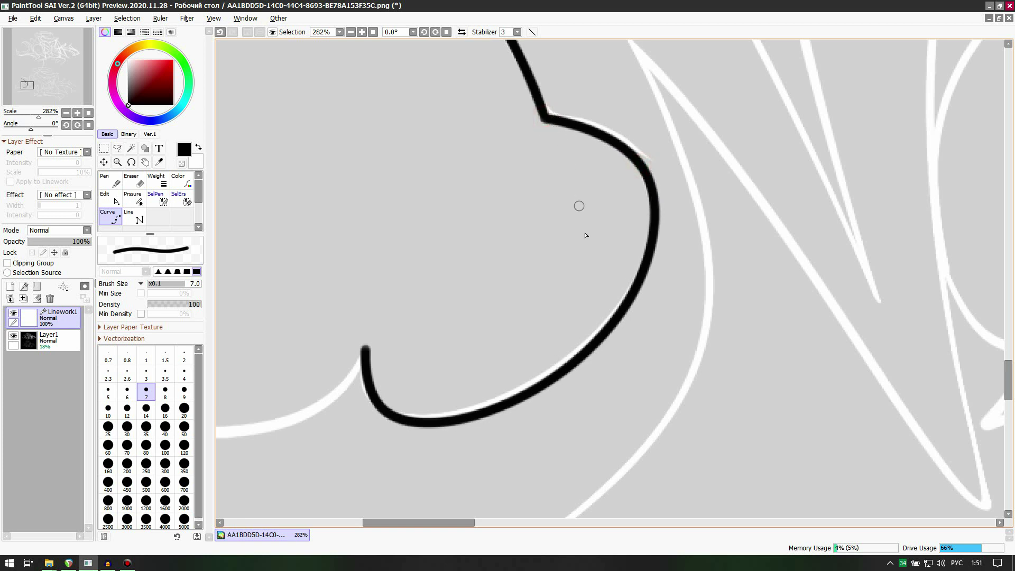
Step: Shift the bulge curve's upper, lower-left and lower-right anchor points to fit the sketch line more closely
mouse_move(641, 168)
mouse_down()
mouse_move(635, 153)
mouse_move(642, 165)
mouse_up()
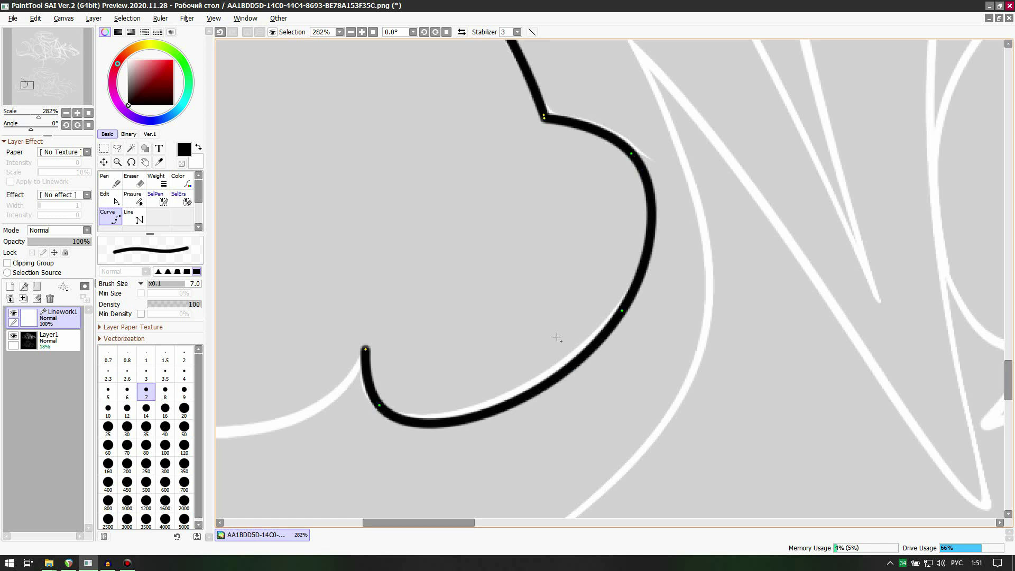
drag(379, 405, 372, 403)
drag(620, 312, 606, 330)
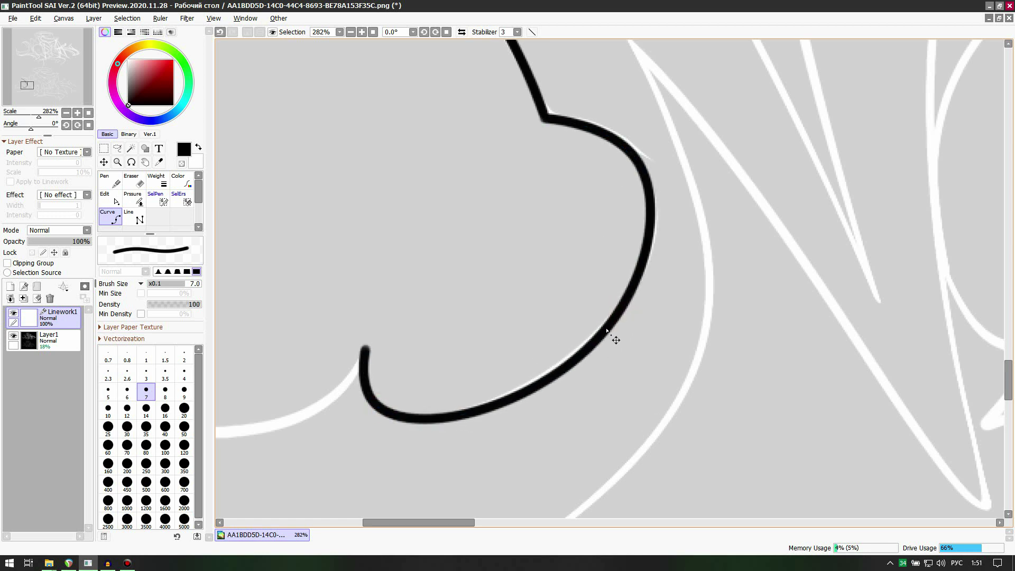
Step: Trace the long concave edge from the notch to the far-left tip, ending in a sharp corner made with the Line tool
scroll(581, 209, down, 4)
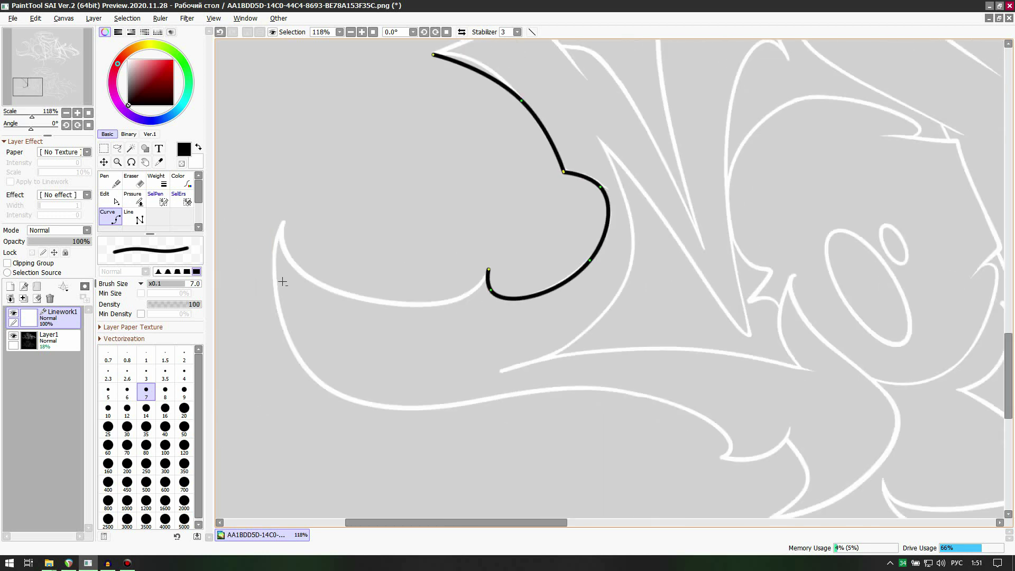
scroll(282, 282, up, 4)
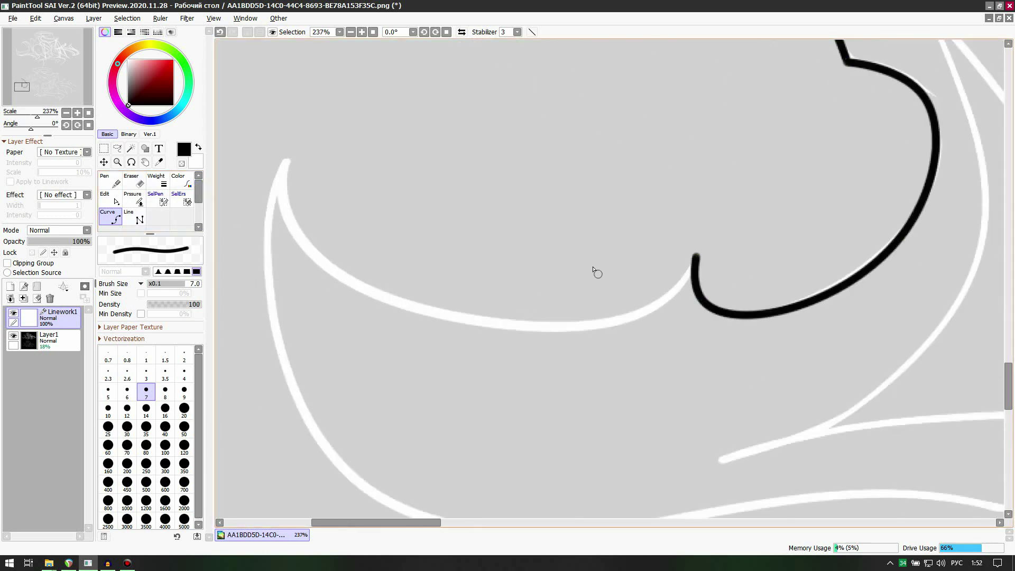
click(660, 297)
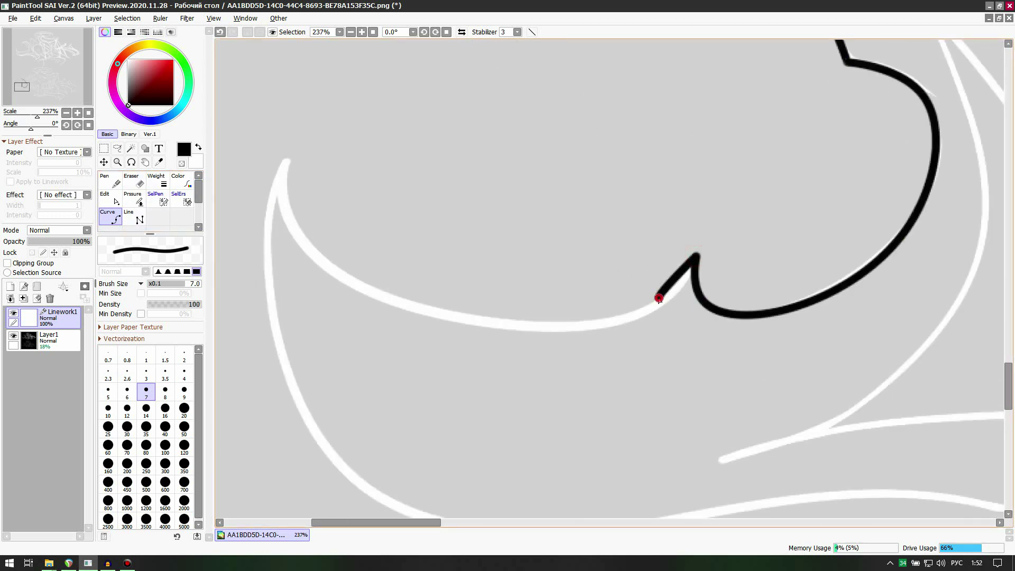
click(300, 243)
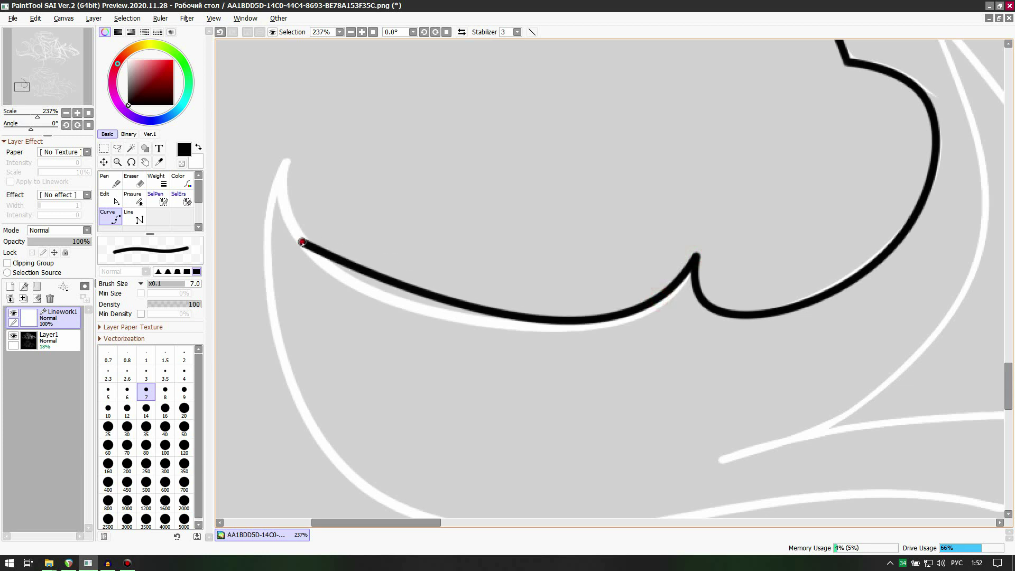
double_click(286, 164)
click(286, 165)
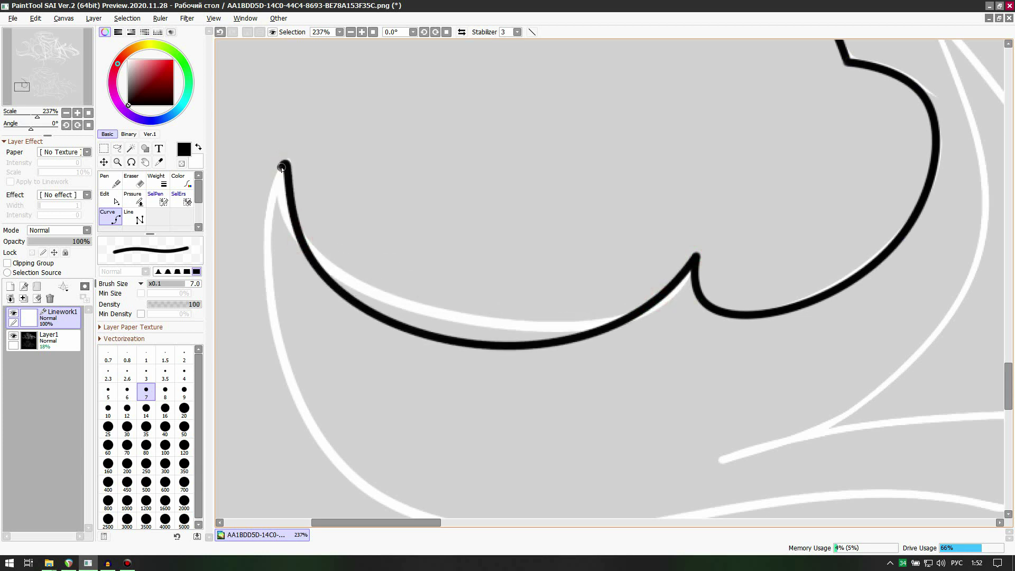
click(140, 219)
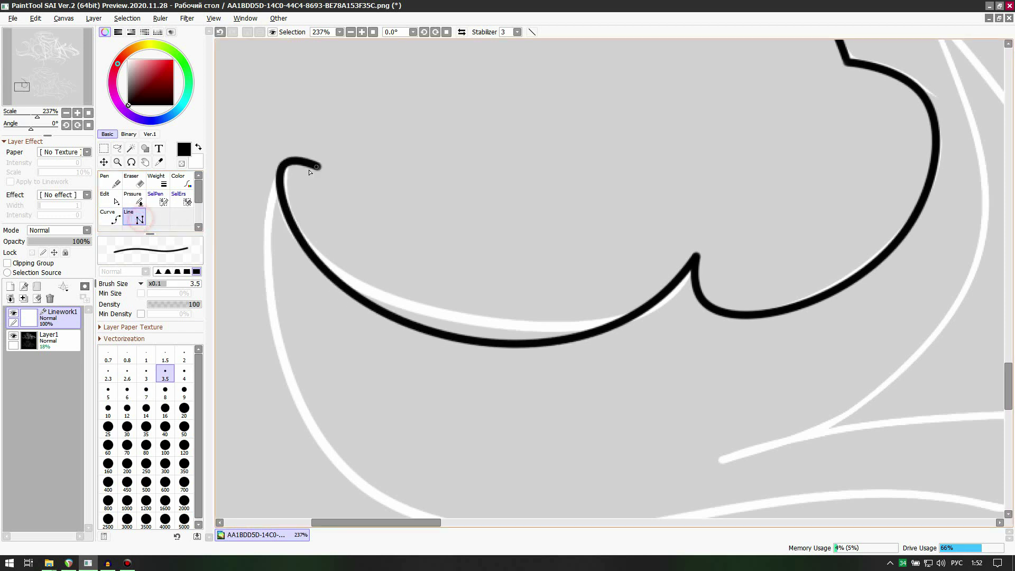
click(285, 164)
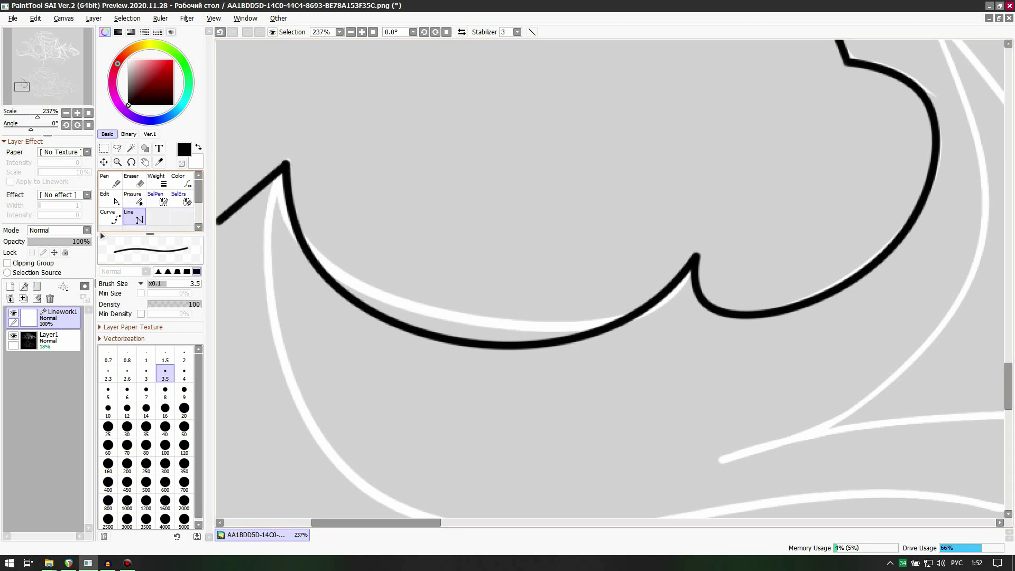
Step: Continue from the far-left tip with a size 7 Curve down the outer edge and along the underside to the lower-right bend
click(110, 217)
click(146, 392)
scroll(371, 318, down, 2)
scroll(329, 457, up, 1)
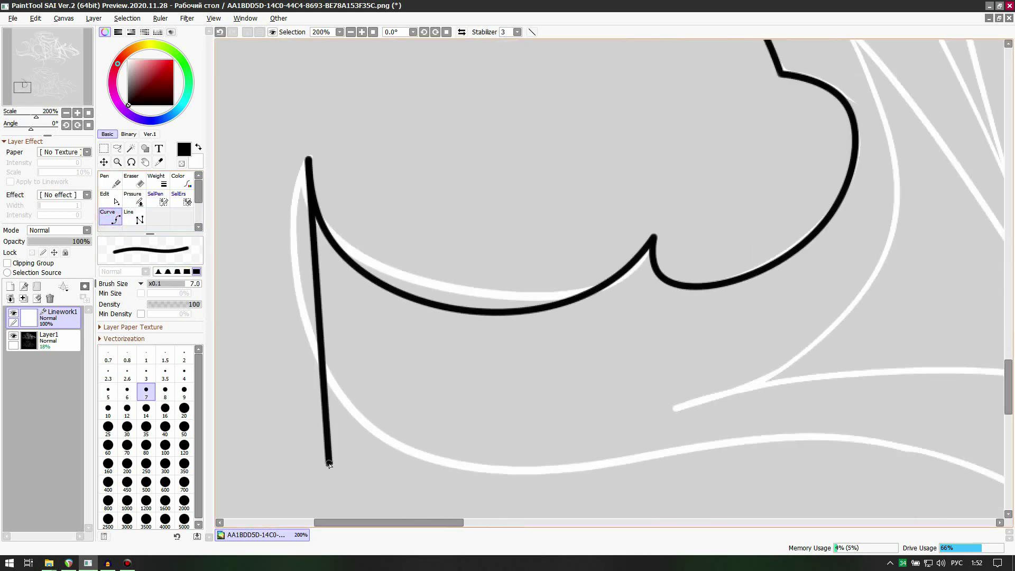
click(310, 347)
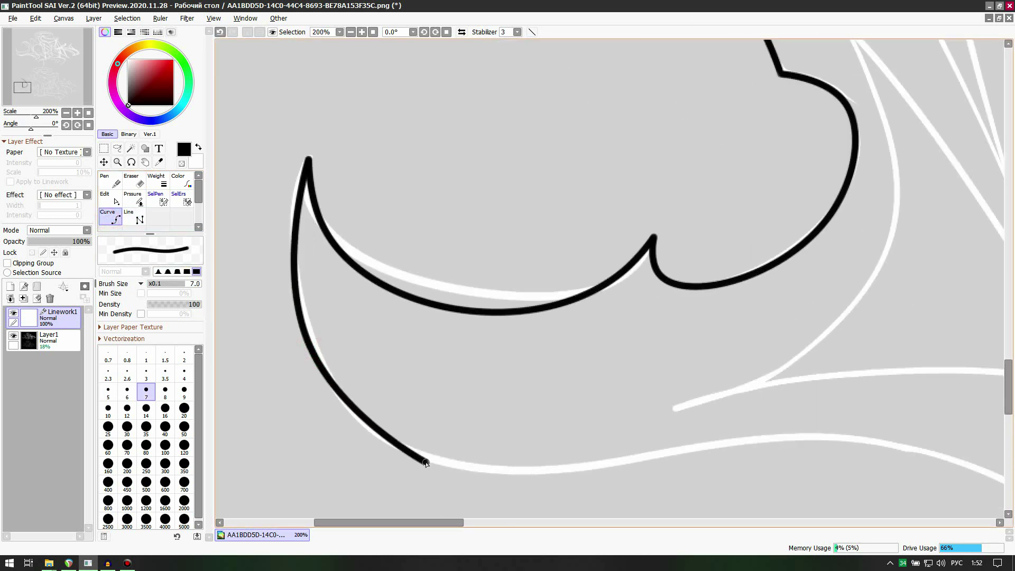
scroll(573, 381, down, 4)
scroll(547, 376, up, 6)
scroll(838, 464, down, 2)
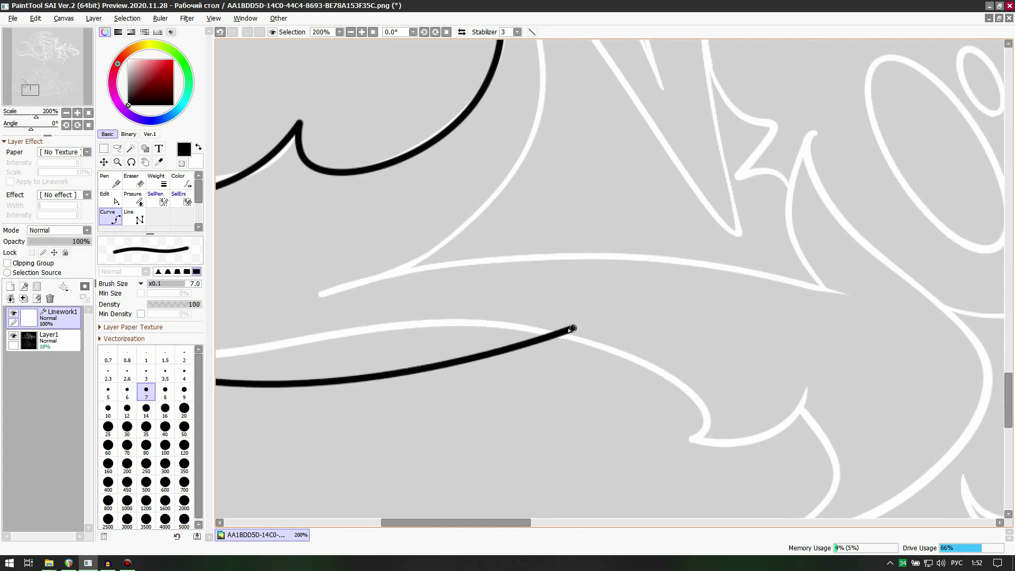
click(695, 398)
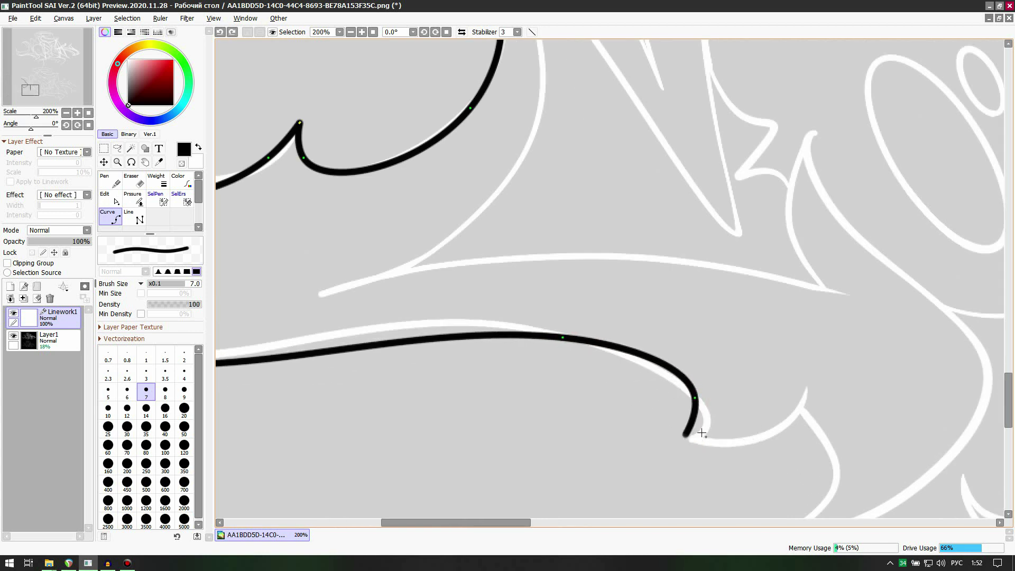
Step: Add a sharp corner below the bend with the Line tool, and finish the stroke with a Curve up to the small spike tip
click(136, 217)
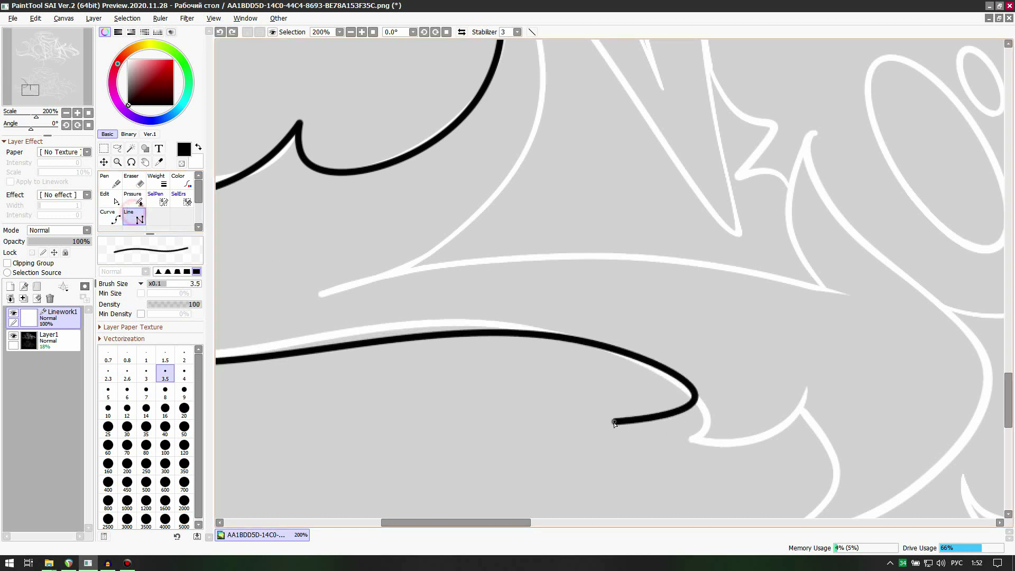
click(688, 443)
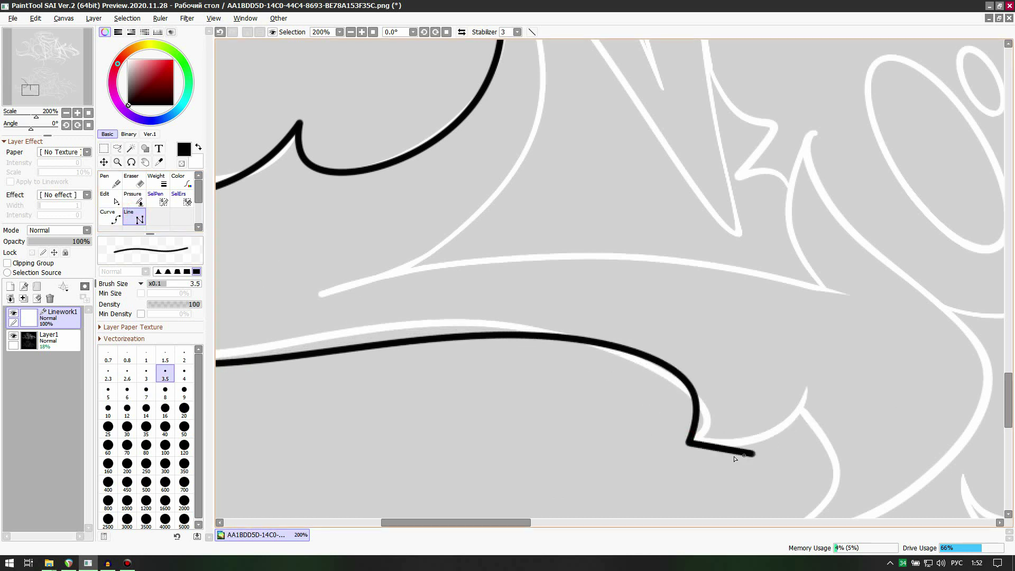
click(111, 217)
click(689, 442)
click(760, 427)
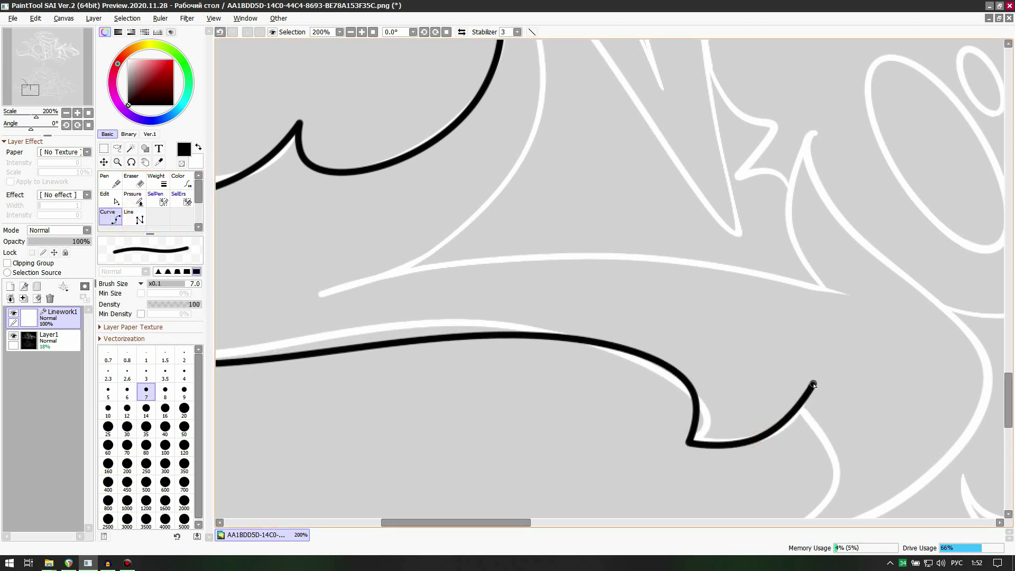
click(812, 383)
key(Return)
Step: Move the anchor point at the lower-left of the outer curve up and left along the stroke to match the sketch
scroll(695, 244, down, 4)
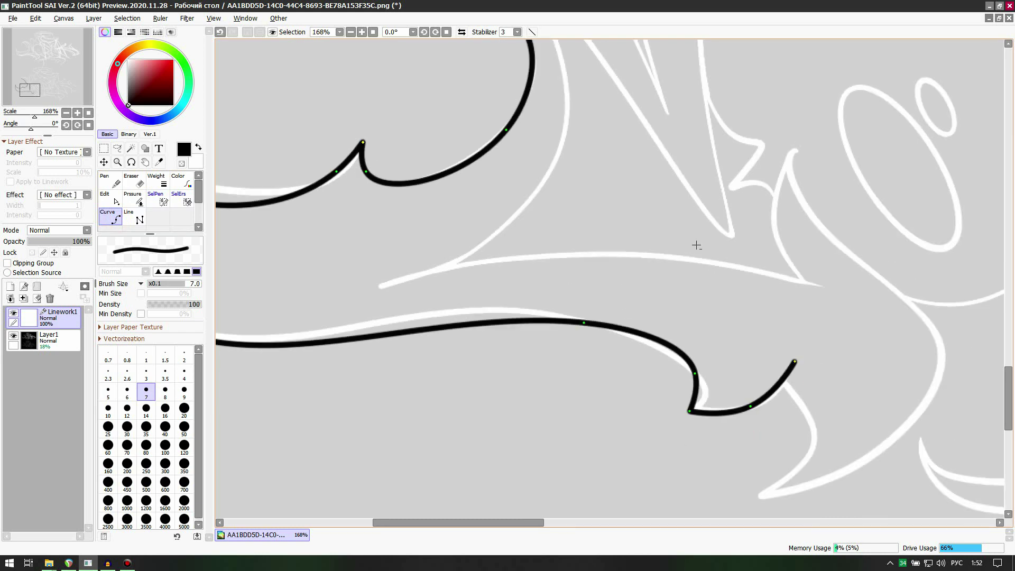
scroll(324, 226, up, 2)
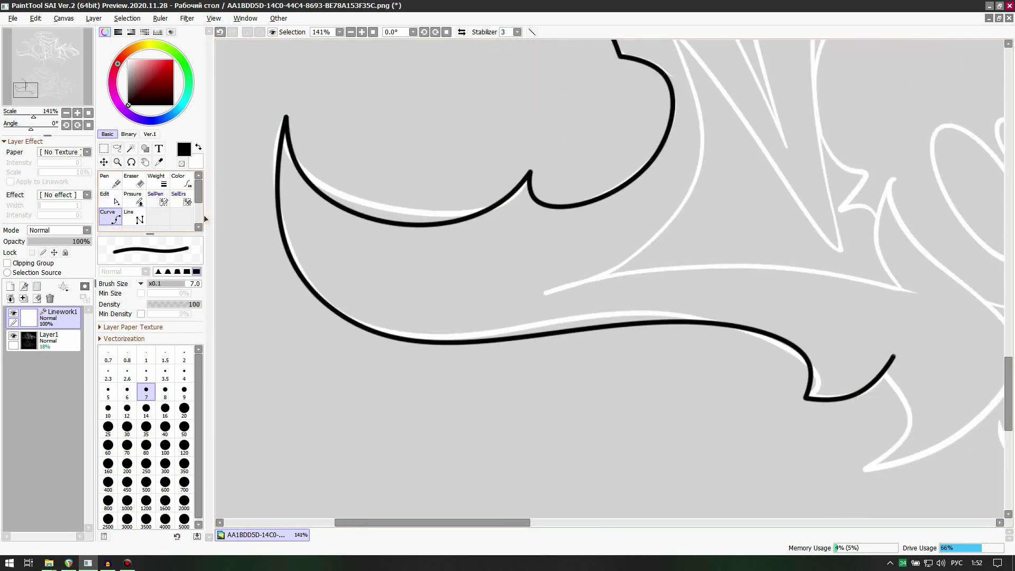
scroll(452, 333, up, 1)
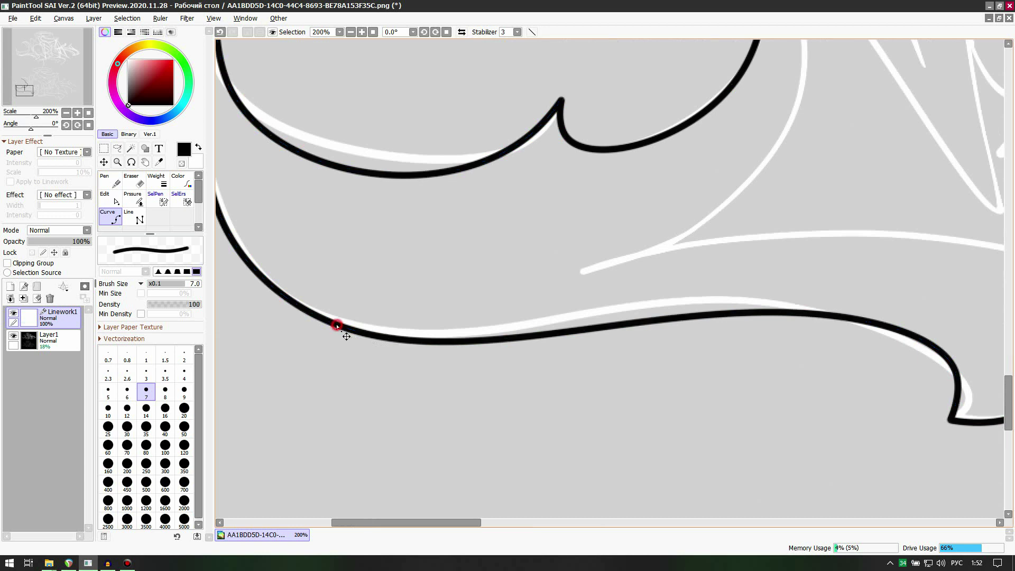
drag(338, 326, 289, 302)
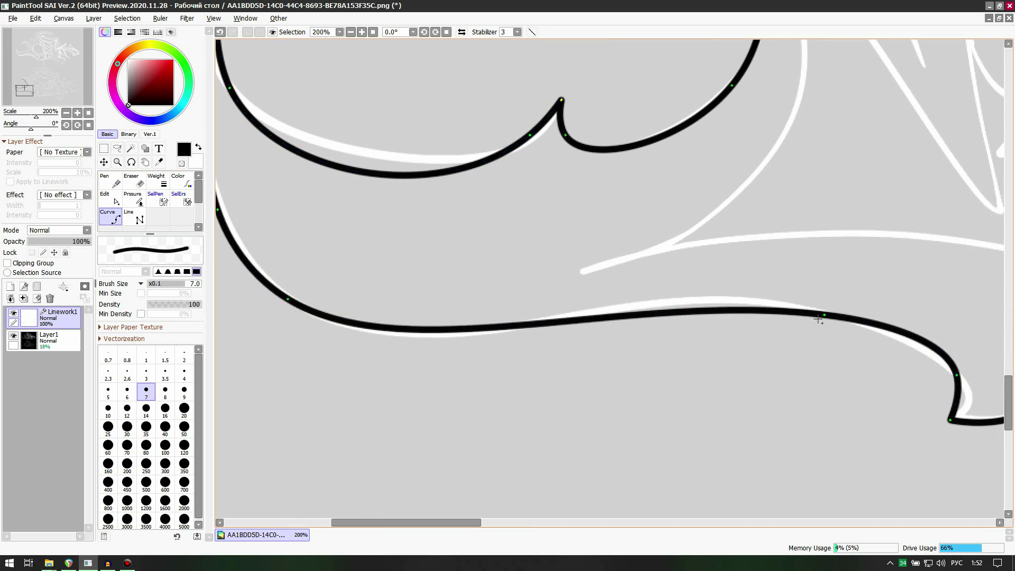
Step: Move the anchors on the underside stroke and its right bend so the curve follows the sketch
drag(824, 315, 676, 304)
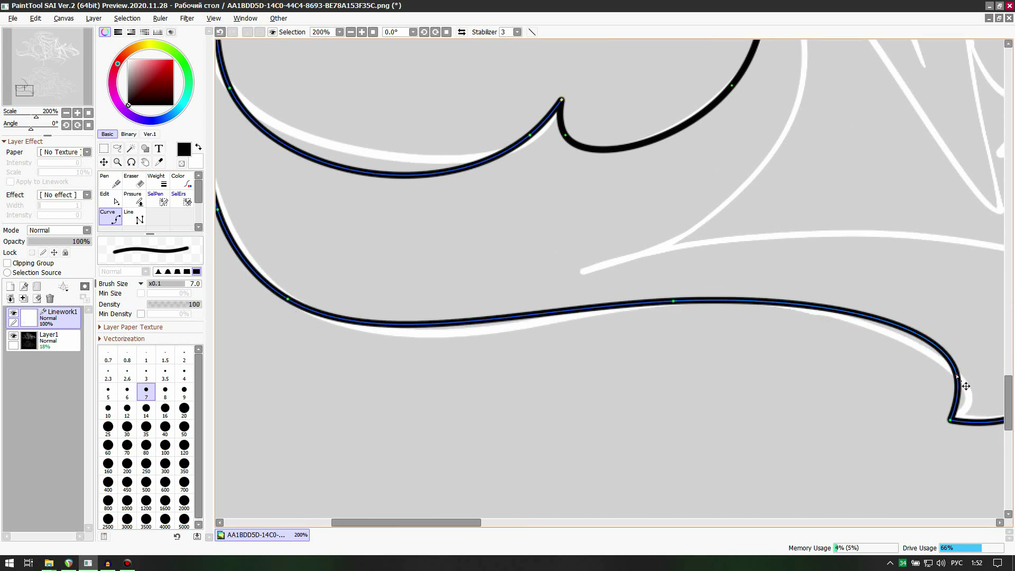
mouse_move(957, 377)
mouse_down()
mouse_move(963, 404)
mouse_move(960, 394)
mouse_up()
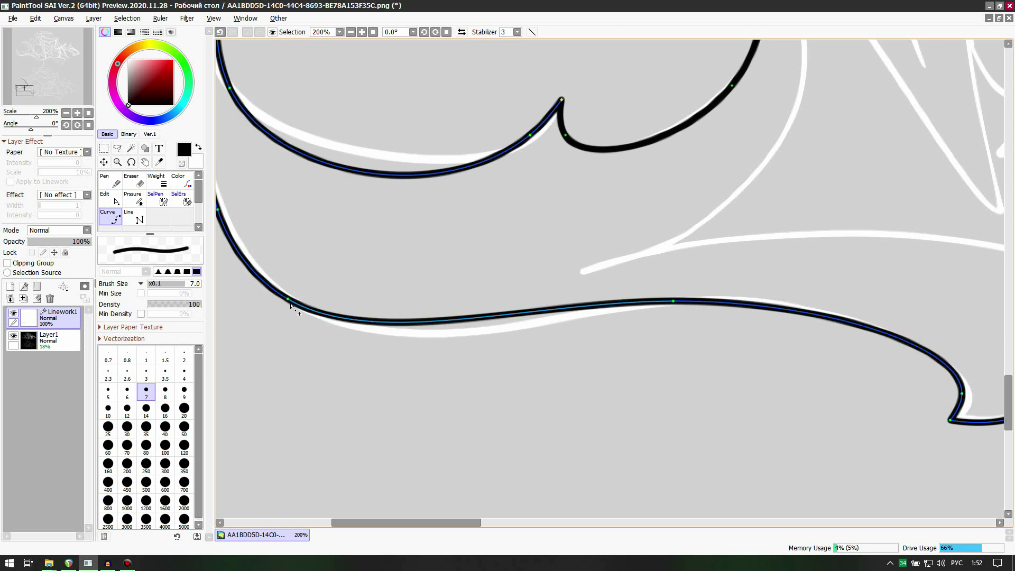
scroll(652, 309, down, 1)
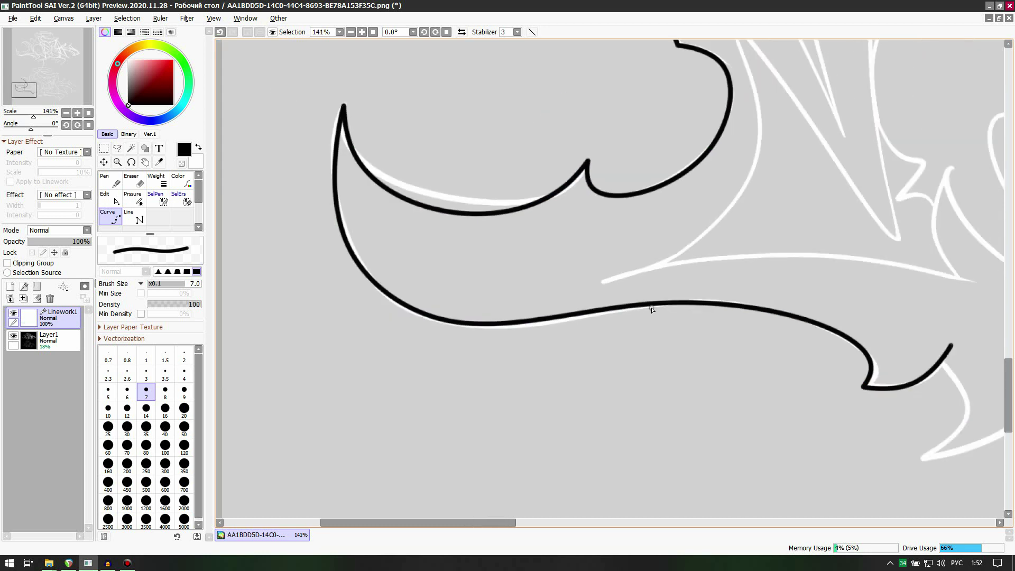
scroll(348, 167, down, 1)
scroll(341, 82, up, 1)
scroll(370, 79, down, 2)
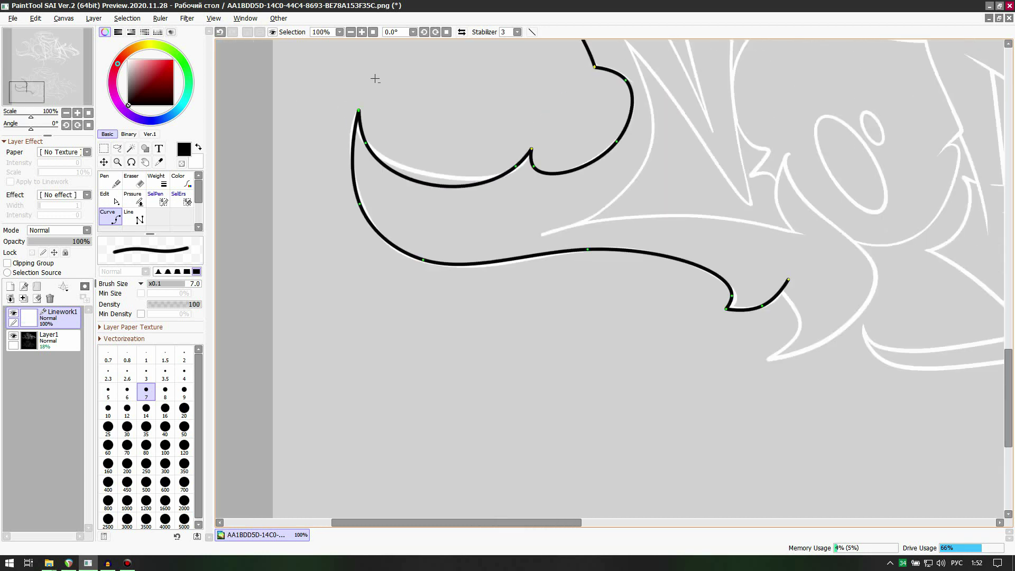
Step: Trace the long arched line above the underside stroke with a size 7 Curve, ending just past the sketch's pointed right end
scroll(793, 195, up, 2)
scroll(731, 158, down, 1)
scroll(627, 261, up, 2)
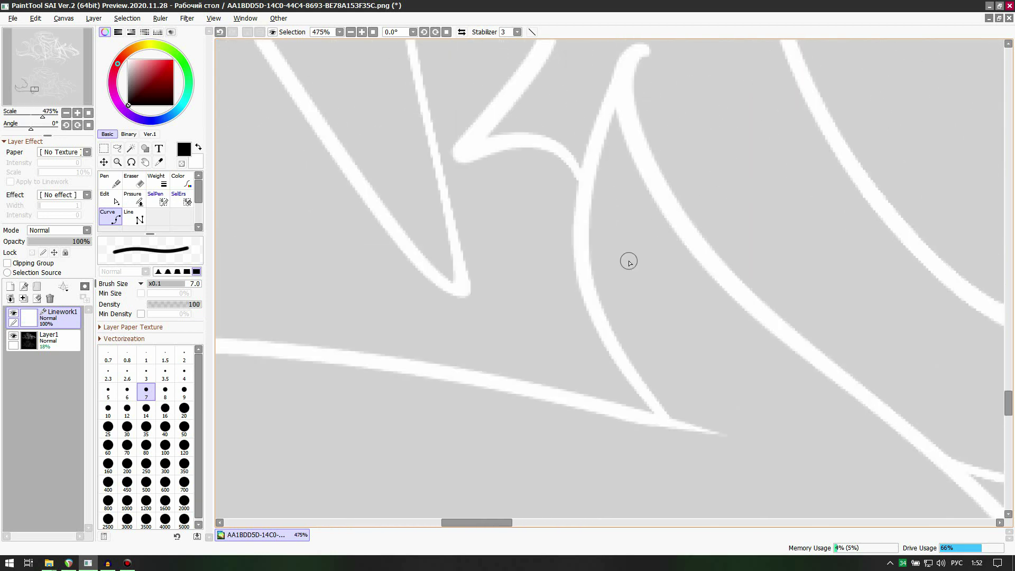
scroll(626, 268, down, 1)
scroll(520, 176, down, 3)
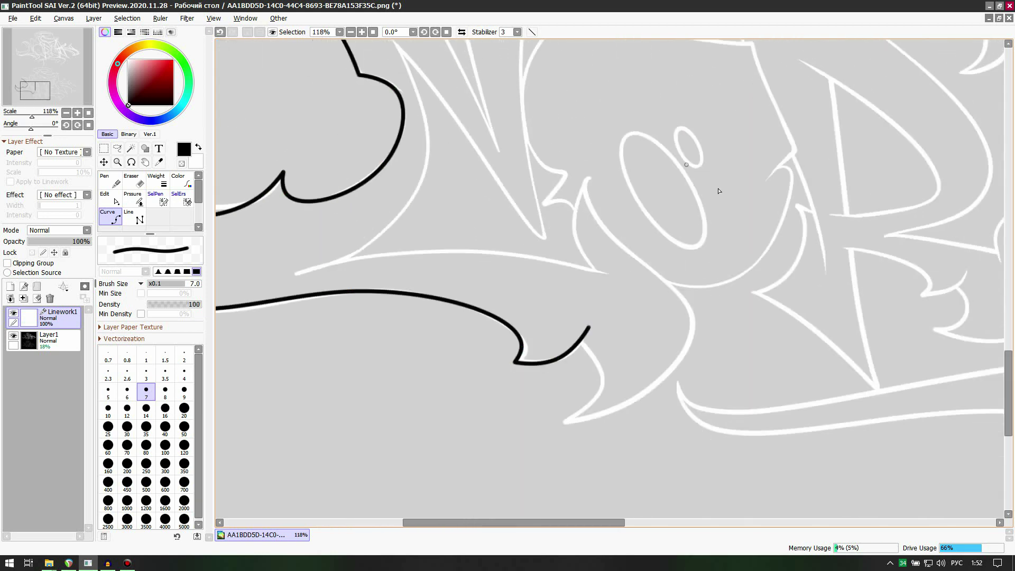
scroll(545, 351, up, 2)
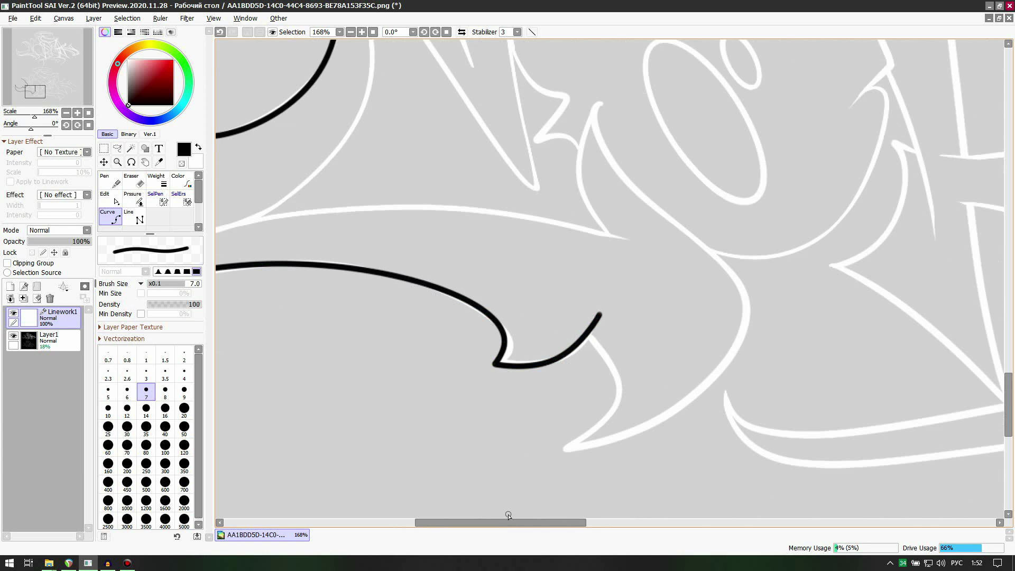
drag(508, 522, 500, 523)
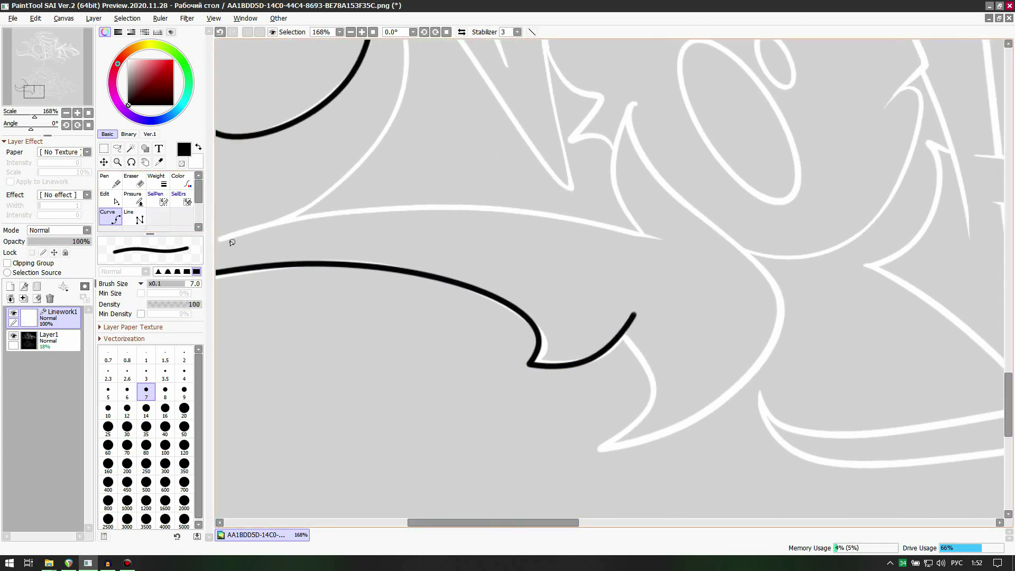
mouse_move(218, 239)
mouse_down()
mouse_move(305, 211)
mouse_move(475, 206)
mouse_move(680, 244)
mouse_up()
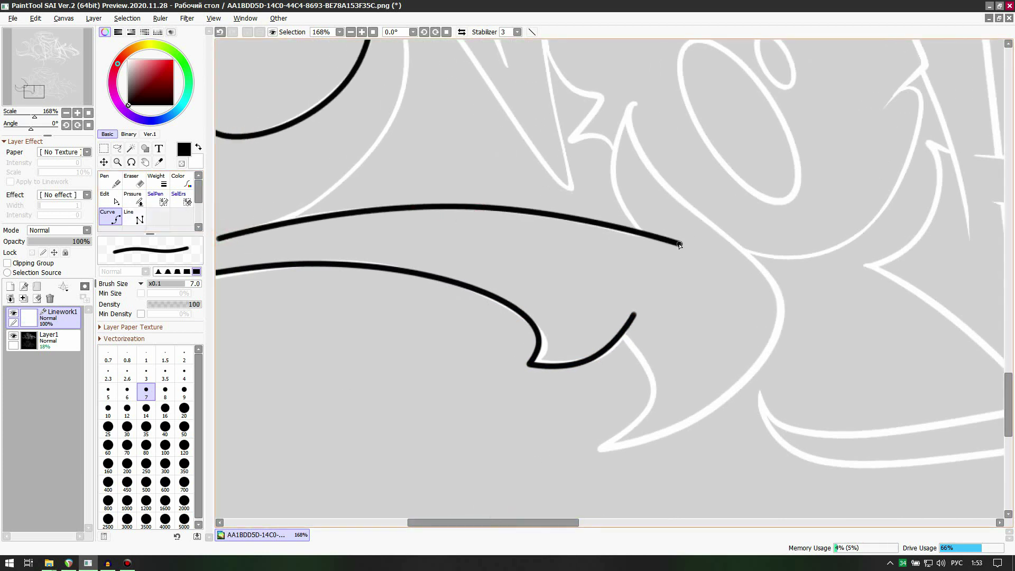
key(ctrl+z)
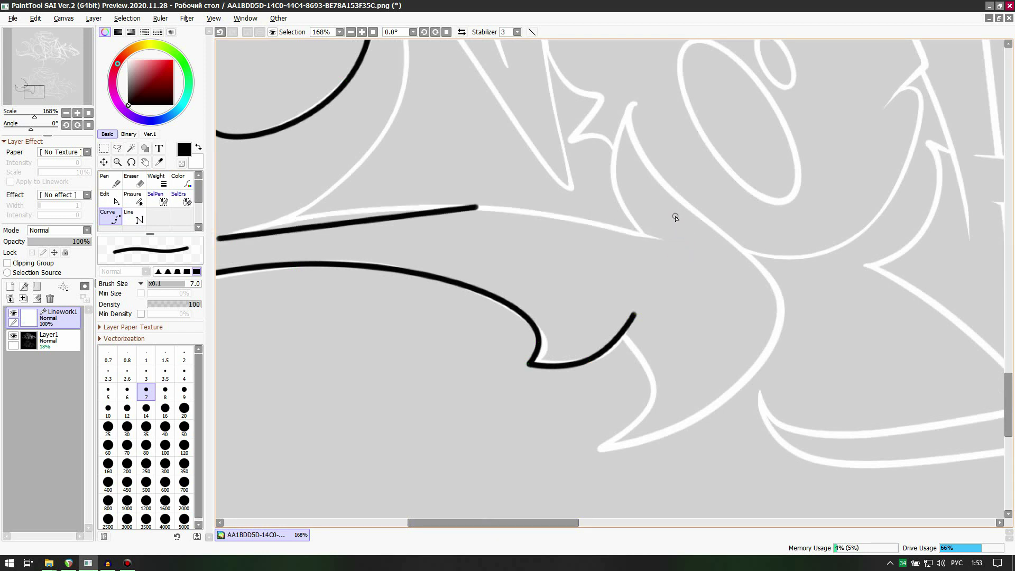
key(ctrl+z)
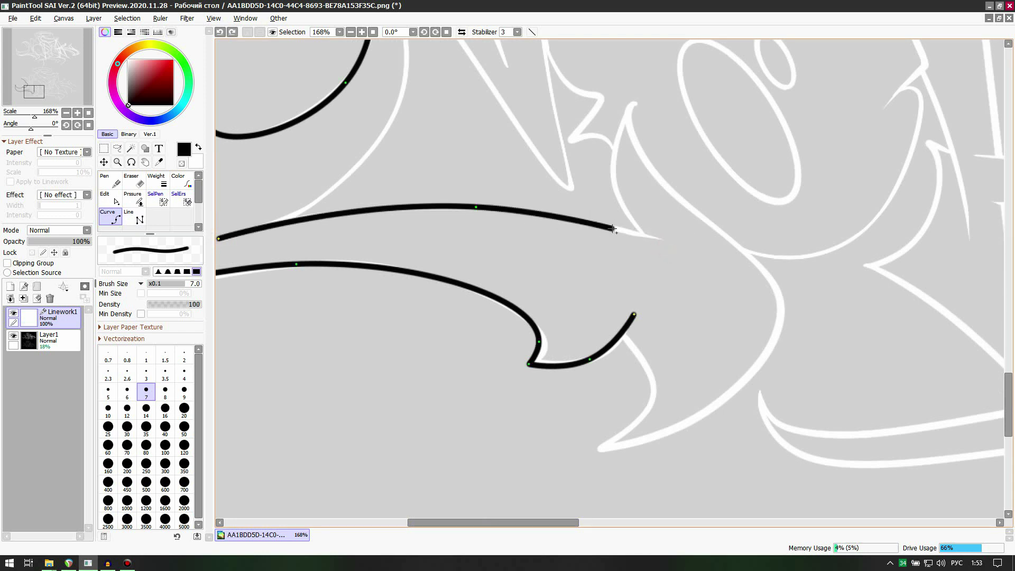
click(671, 244)
key(Return)
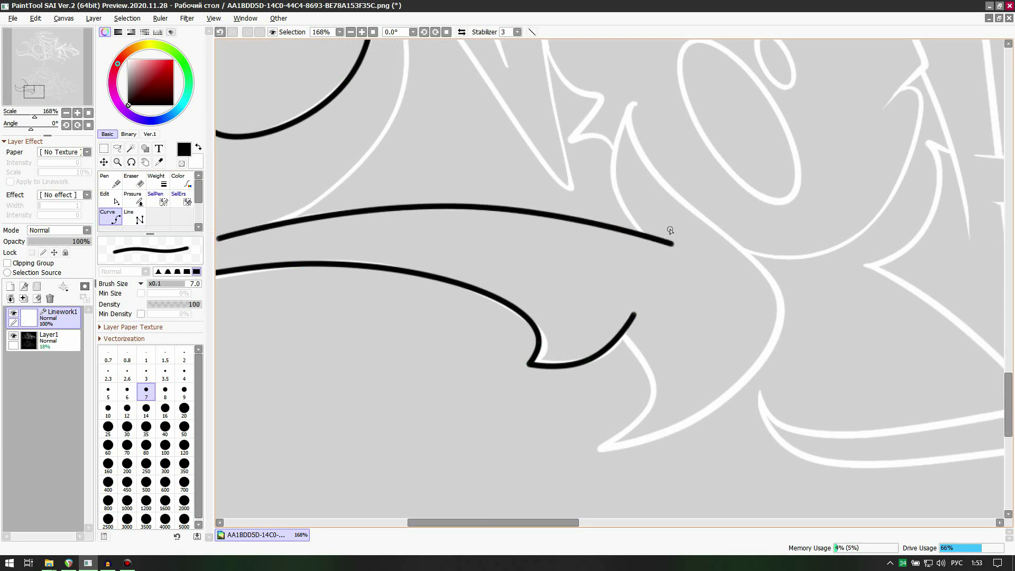
scroll(722, 217, up, 4)
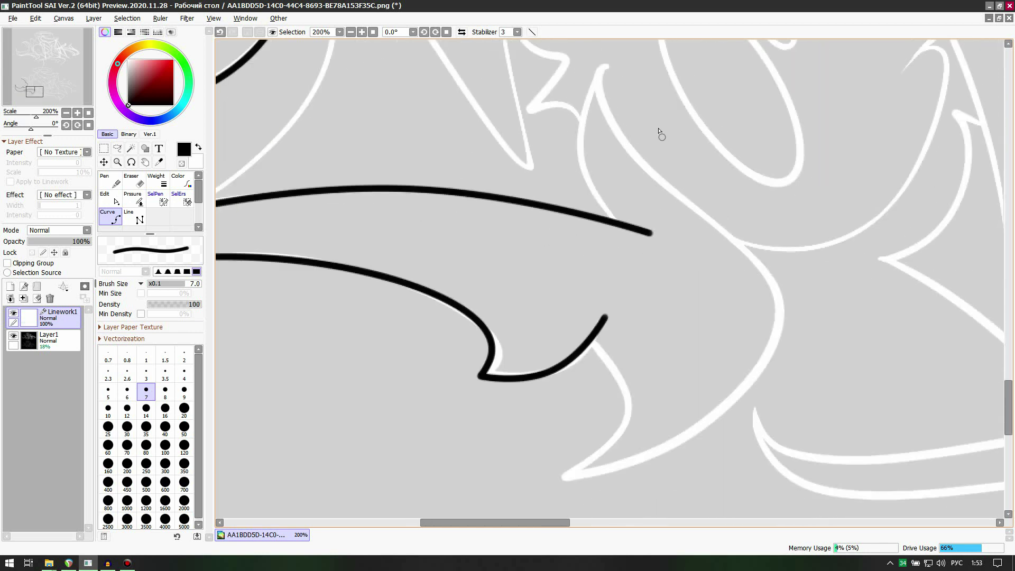
click(569, 151)
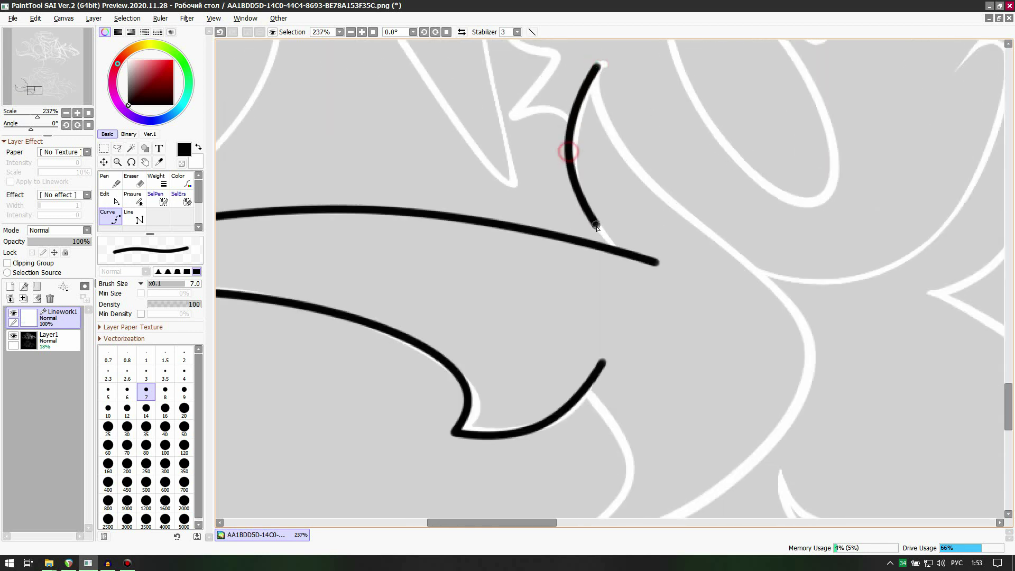
key(Return)
key(ctrl+z)
key(ctrl+z)
key(ctrl+z)
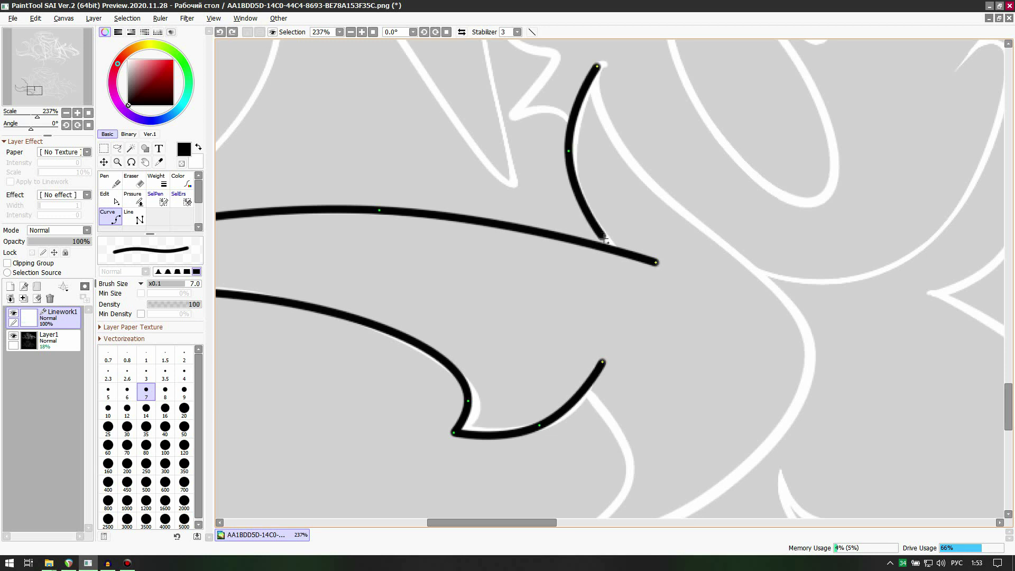
Step: Trace the spike's inner edge with a Curve from the arched line up to the tip, ending in a sharp corner made with the Line tool
click(613, 250)
click(571, 174)
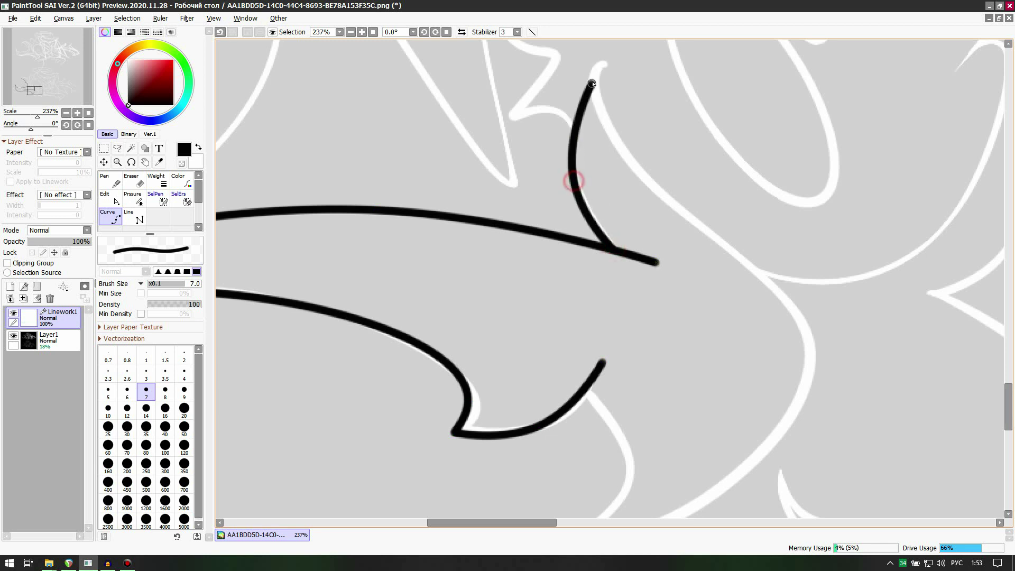
click(598, 69)
click(136, 218)
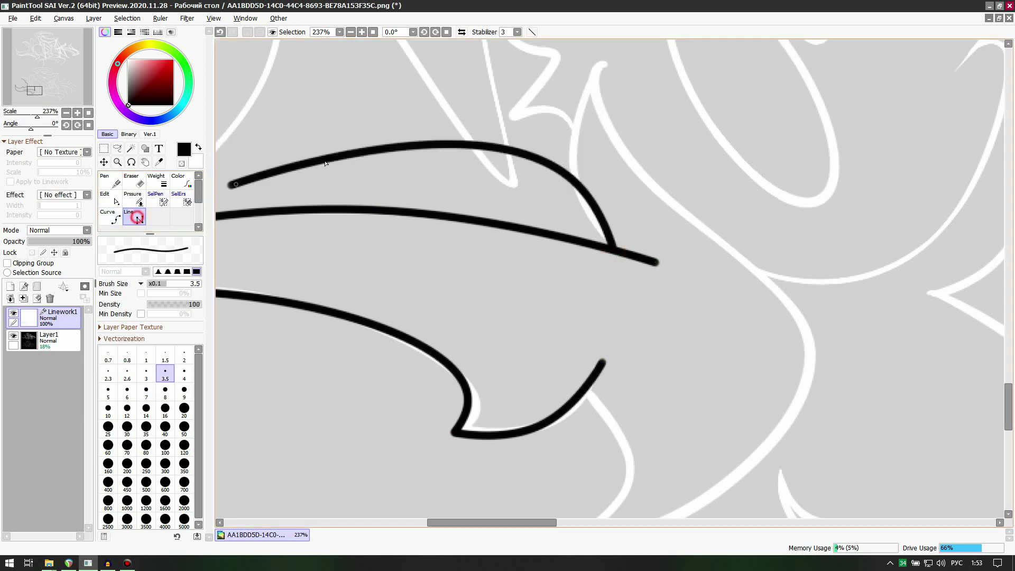
click(165, 372)
click(600, 63)
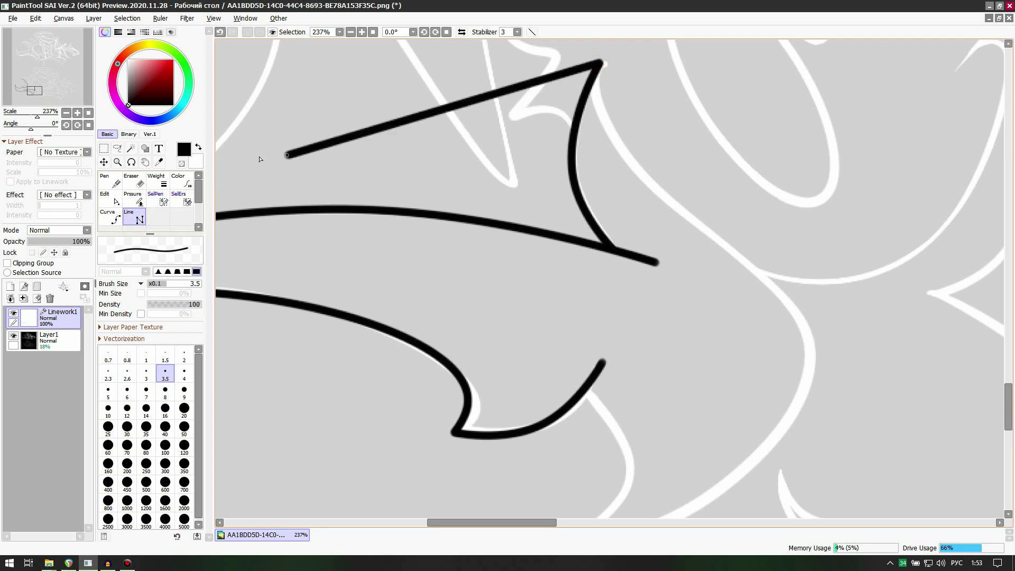
Step: Continue from the spike tip with a size 7 Curve down its other edge and around the large outer bend toward the lower tip
click(111, 217)
click(146, 392)
click(599, 62)
click(612, 142)
click(808, 321)
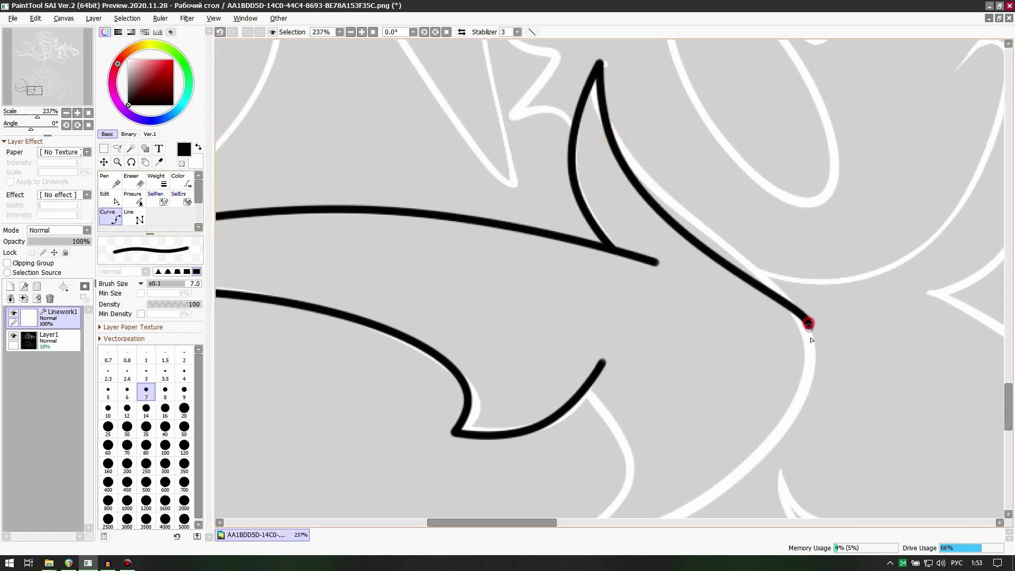
scroll(742, 463, down, 5)
scroll(688, 502, up, 4)
click(751, 468)
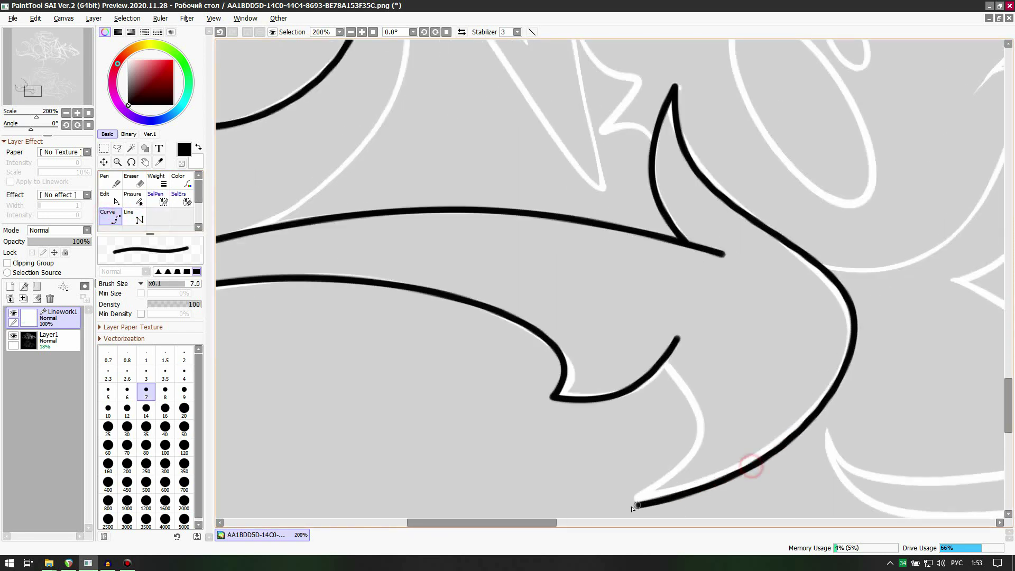
Step: Add a sharp corner at the lower tip with the Line tool, and finish with a Curve up to the small spike's stroke
click(133, 216)
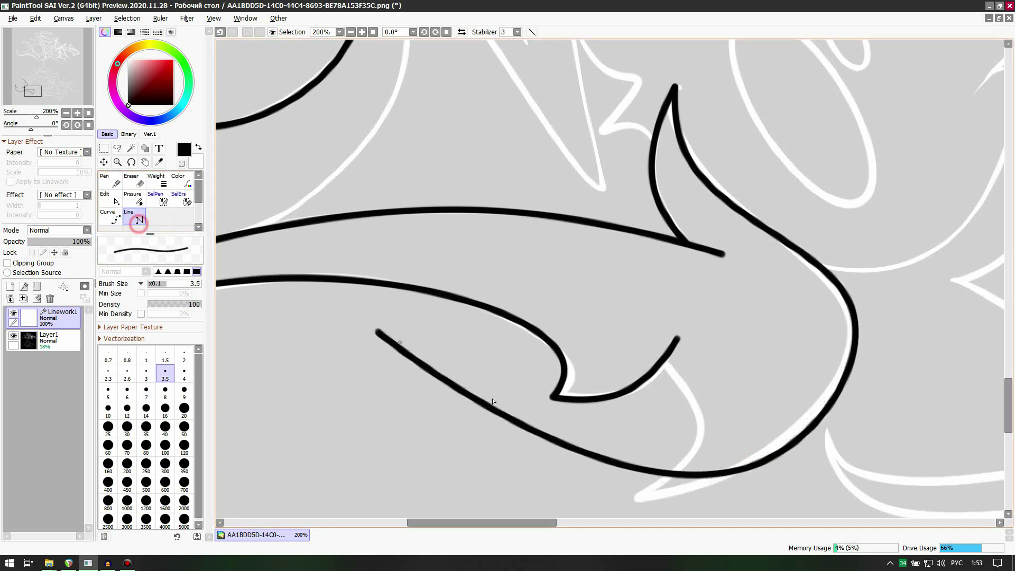
click(634, 499)
click(111, 217)
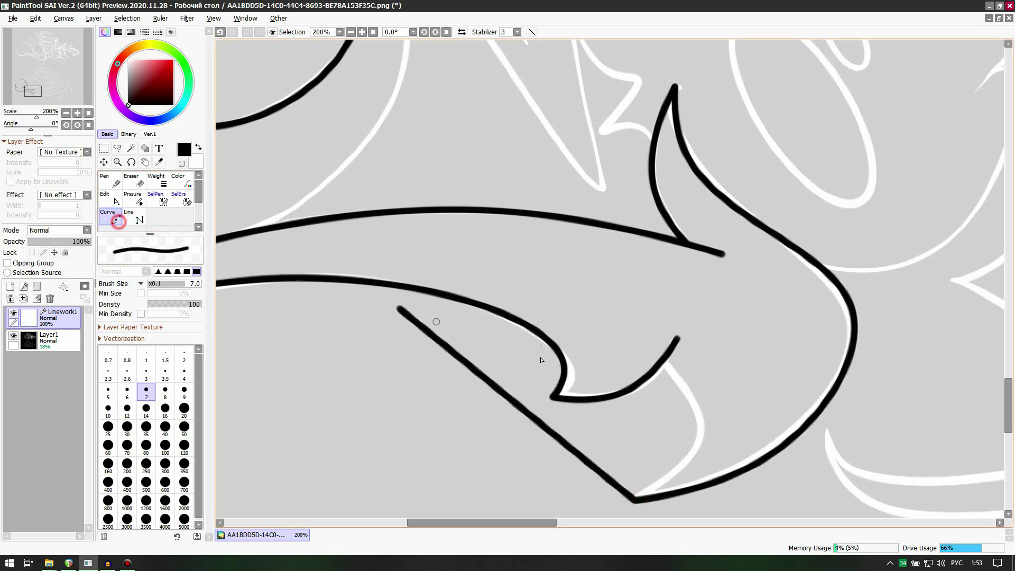
click(634, 499)
click(704, 439)
click(662, 353)
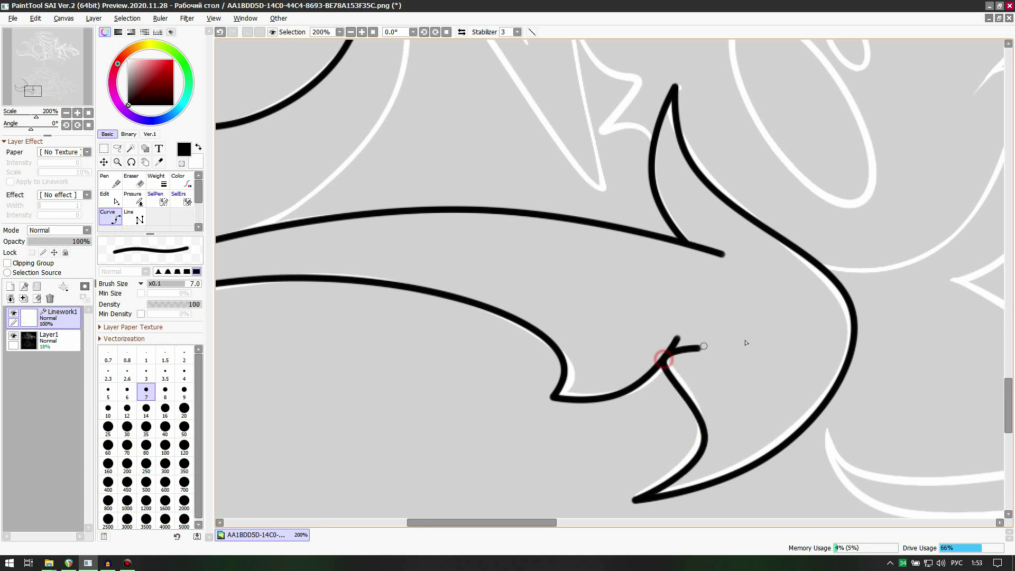
key(Return)
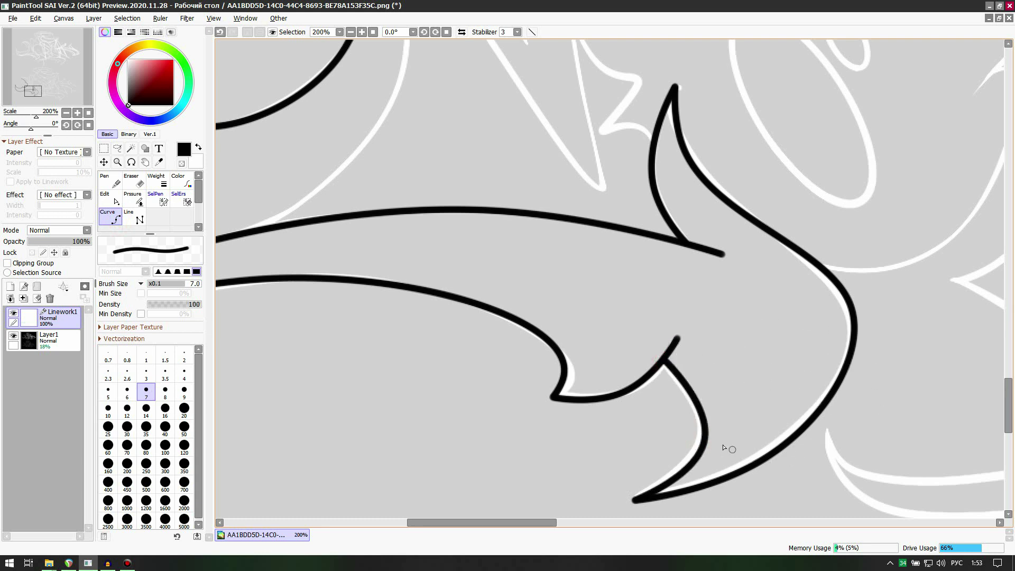
Step: Move the anchors along the large outer bend inward to bring the curve closer to the sketch
scroll(613, 288, up, 4)
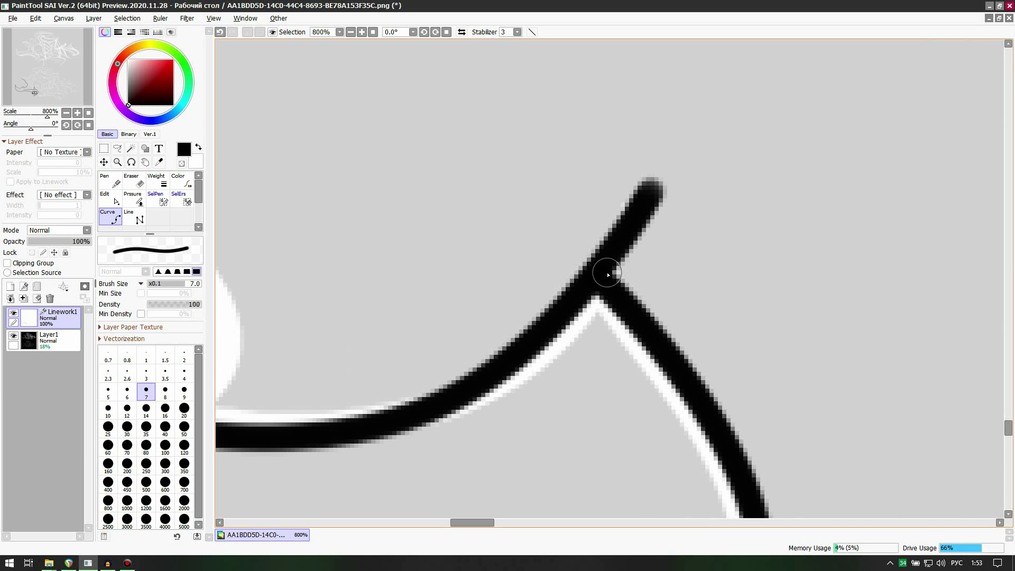
scroll(602, 269, down, 7)
scroll(721, 238, up, 4)
scroll(711, 243, down, 4)
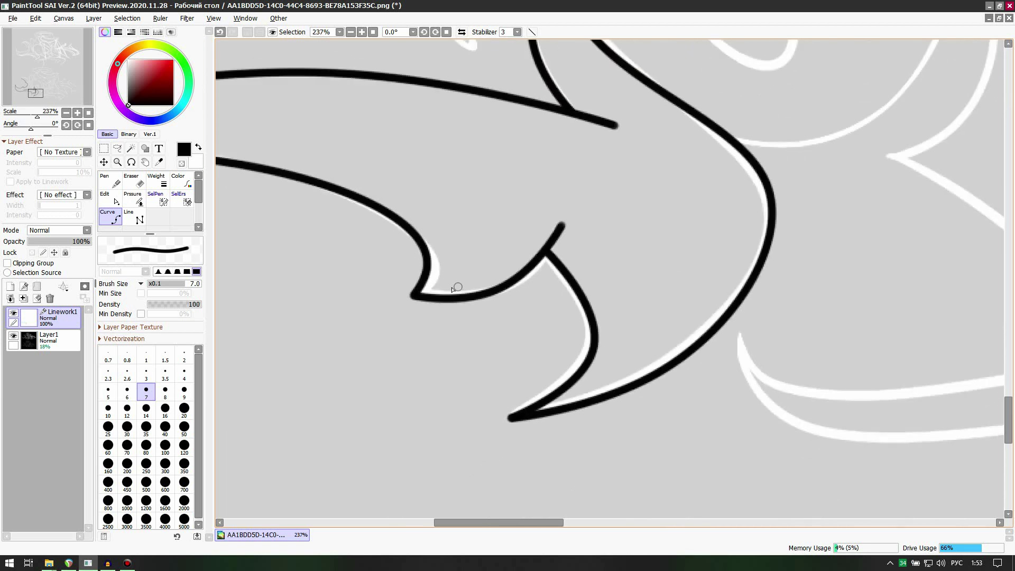
scroll(646, 368, up, 2)
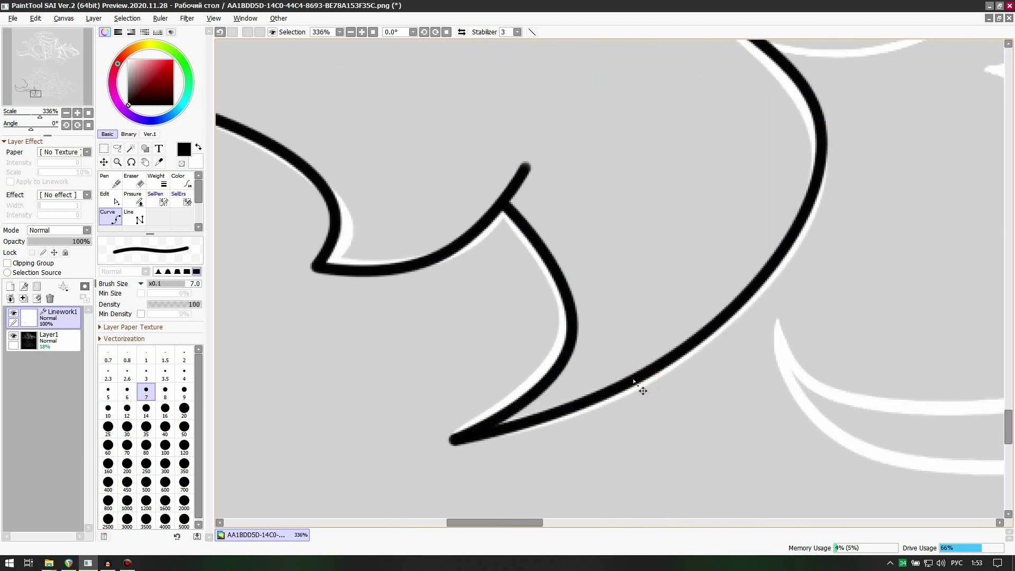
scroll(855, 249, up, 3)
scroll(767, 302, down, 5)
scroll(782, 126, up, 1)
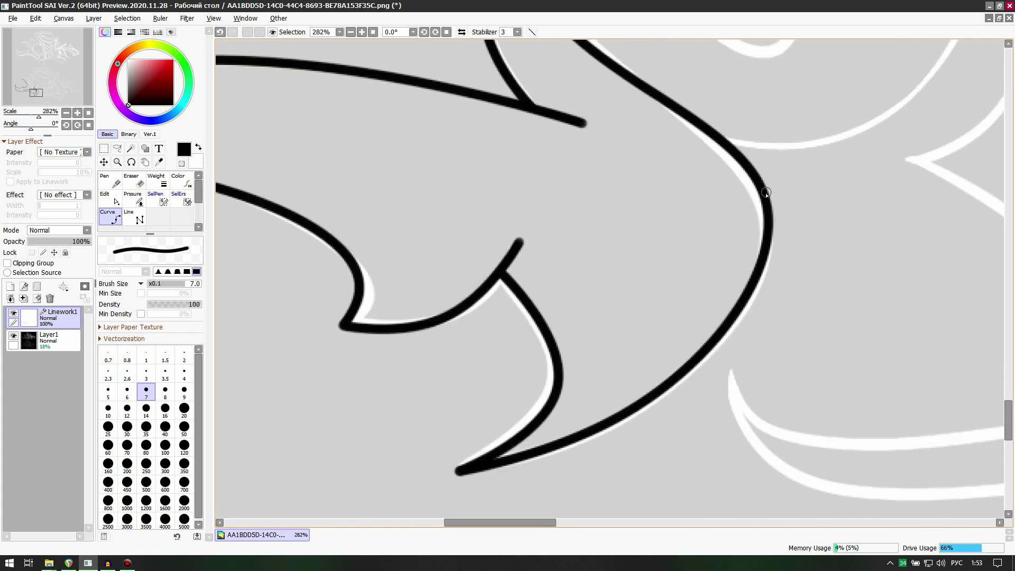
scroll(766, 193, up, 3)
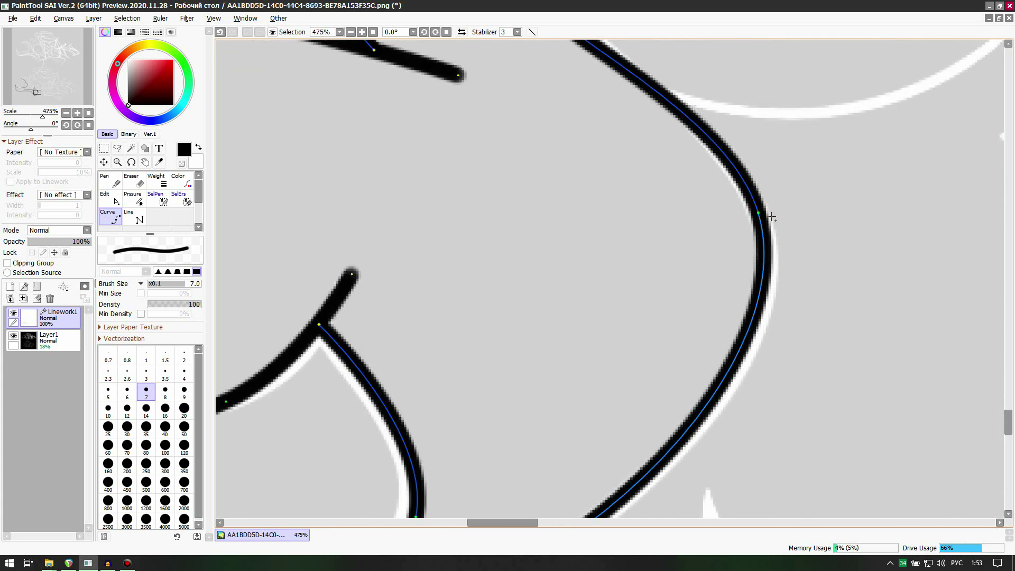
Step: Move the anchor on the right edge of the tall spike up toward the tip to match the sketch
drag(1008, 421, 1008, 404)
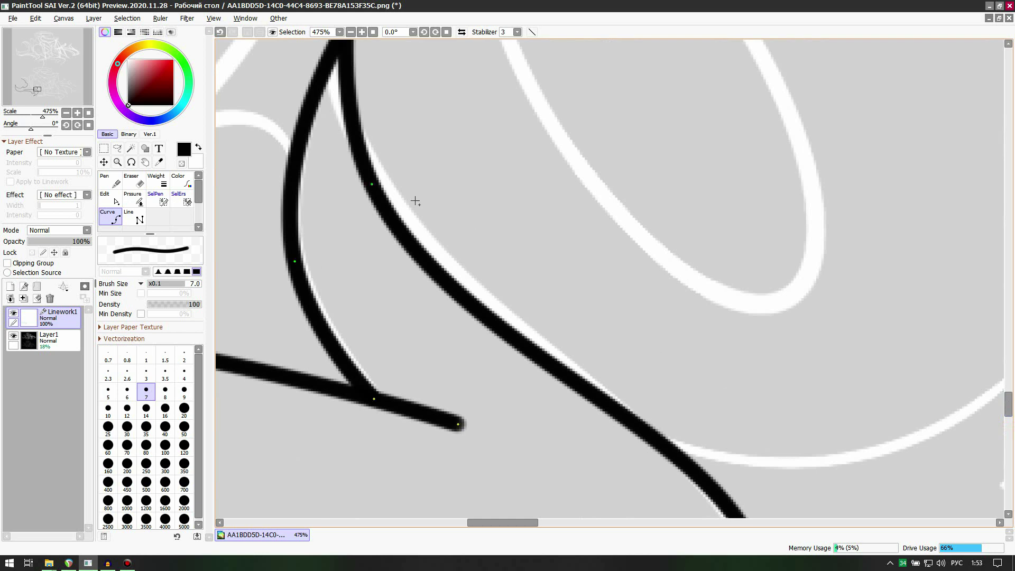
drag(372, 184, 365, 142)
scroll(500, 193, down, 2)
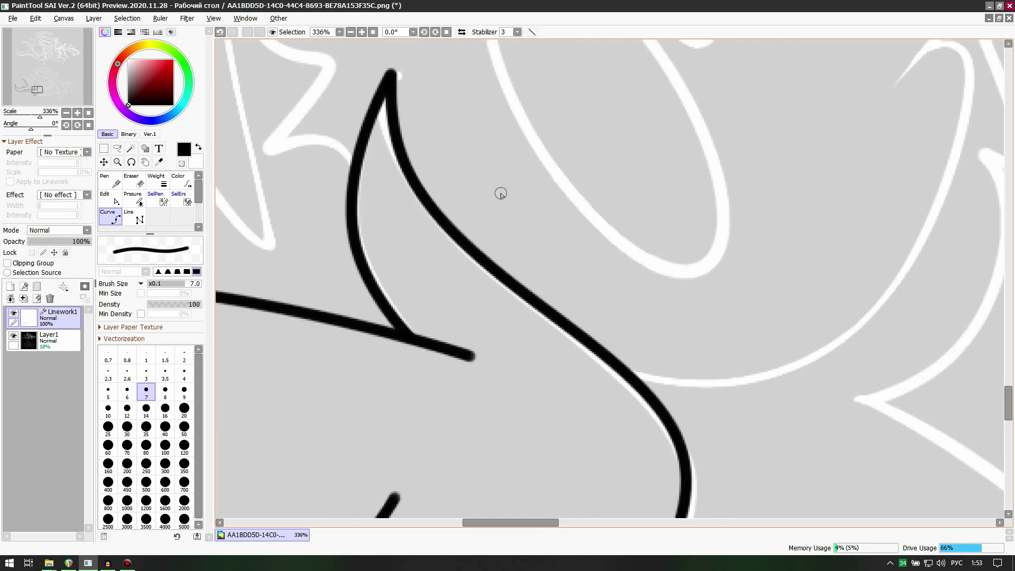
scroll(500, 194, down, 3)
scroll(574, 217, down, 6)
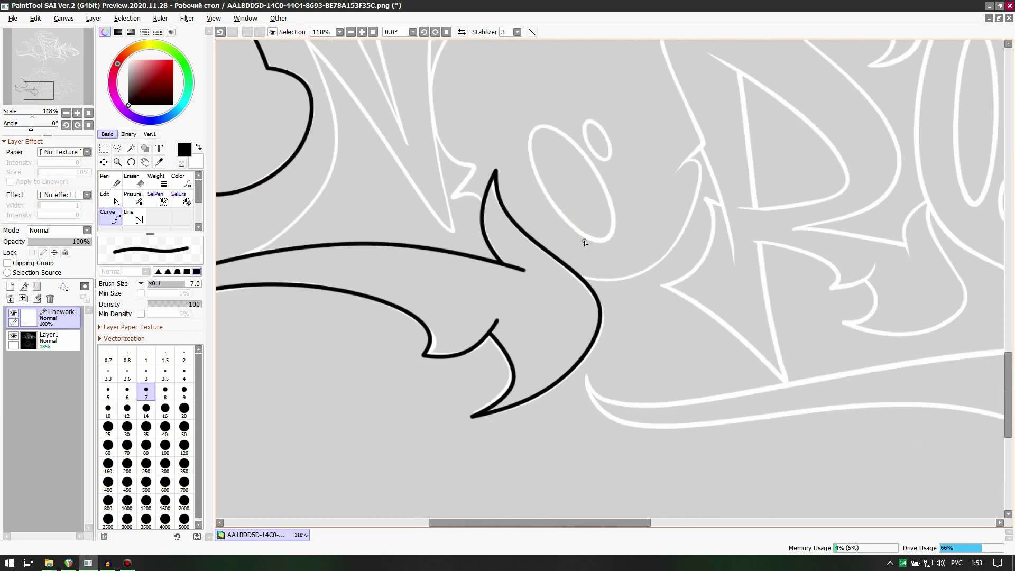
Step: Add an anchor near the upper-left end of the top curve and move it slightly up toward the sketch
scroll(582, 238, up, 2)
scroll(381, 154, up, 5)
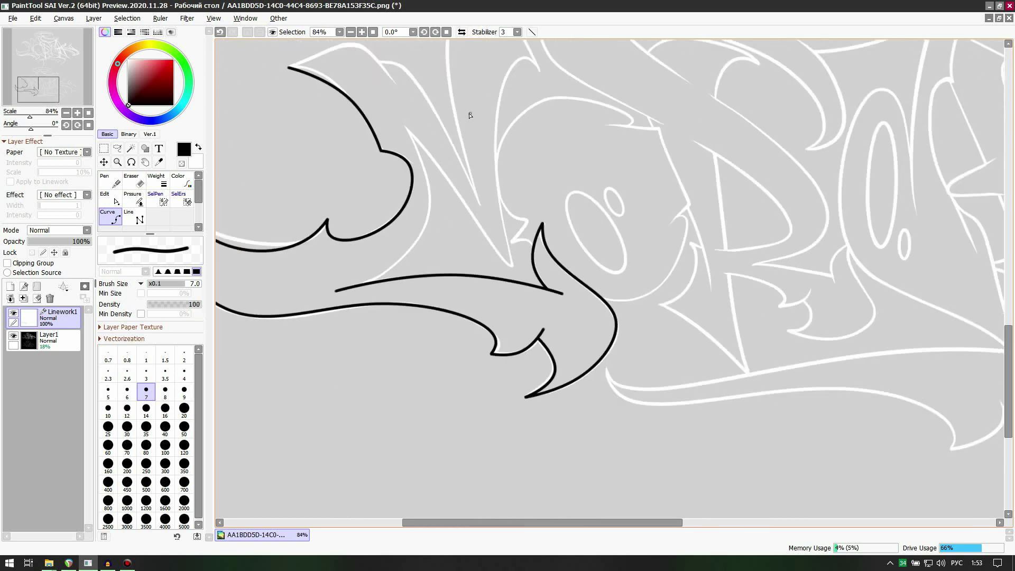
drag(1011, 331, 1010, 313)
scroll(390, 140, up, 3)
ctrl+click(263, 169)
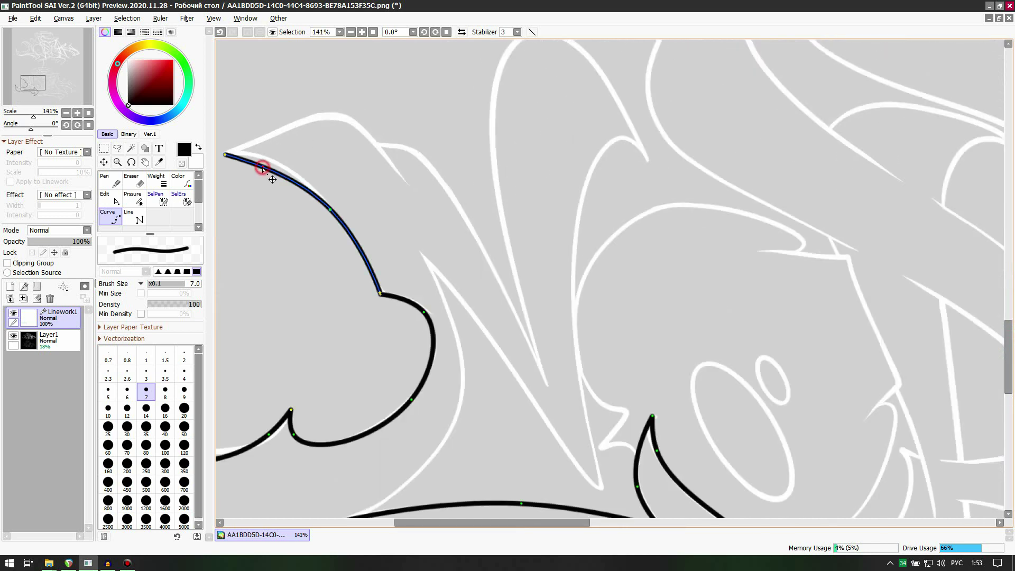
drag(264, 169, 268, 161)
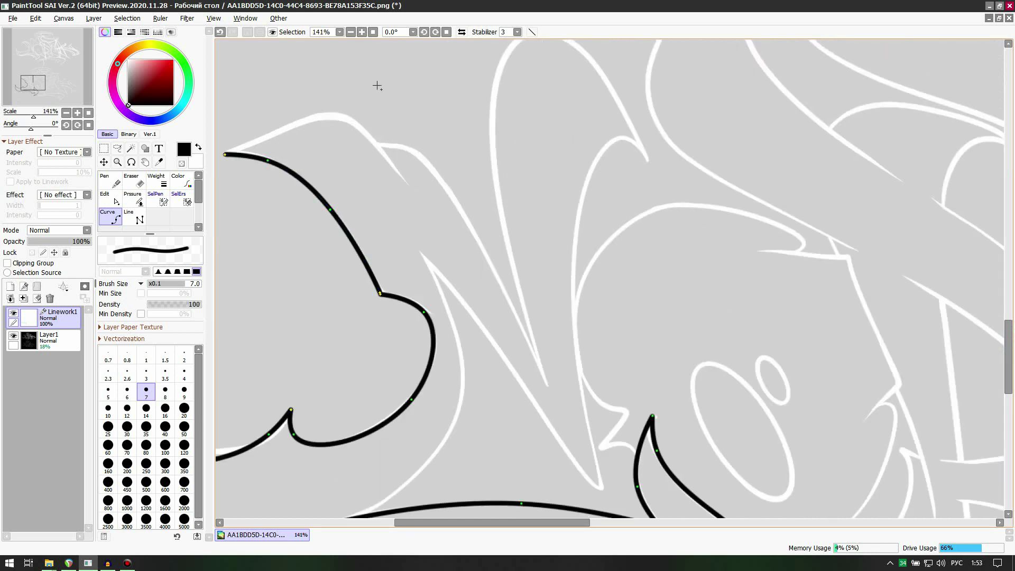
Step: Draw a Curve from the pointed upper-left tip over the rounded crest and down to the end of the short inner stroke
scroll(244, 153, up, 1)
scroll(264, 143, down, 1)
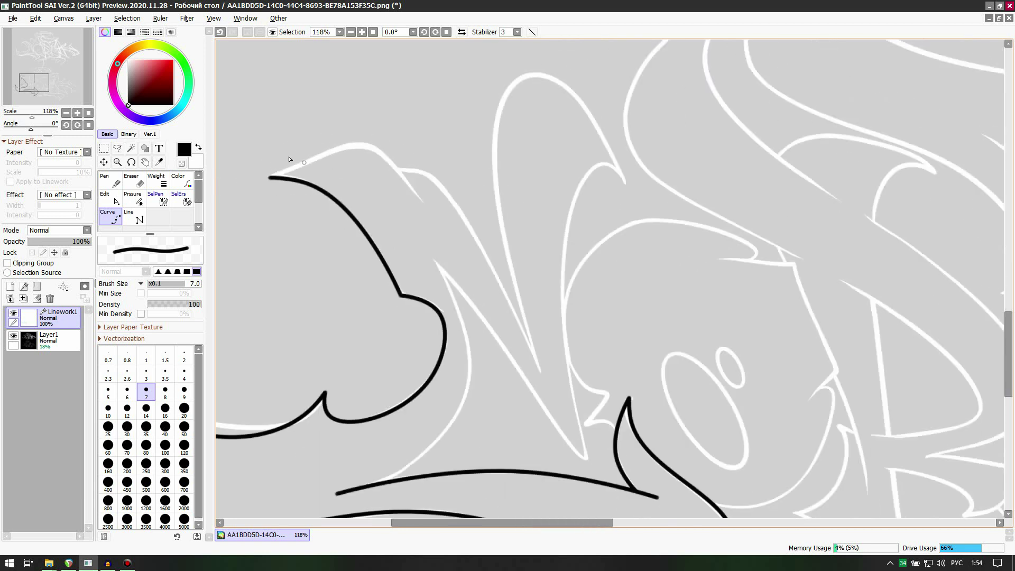
scroll(271, 172, up, 1)
mouse_move(276, 199)
mouse_down()
mouse_move(418, 161)
mouse_move(427, 148)
mouse_move(529, 231)
mouse_up()
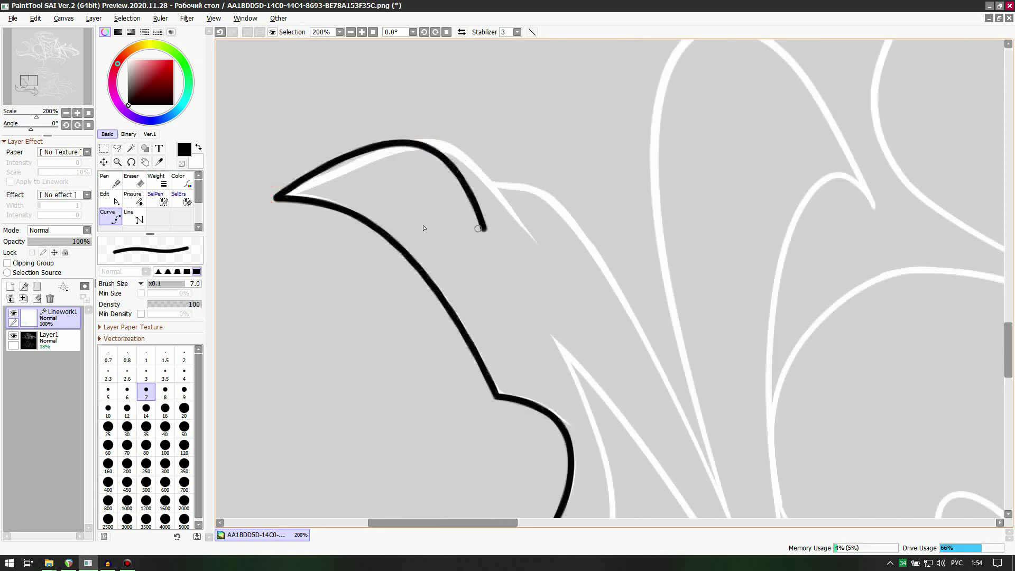
click(533, 241)
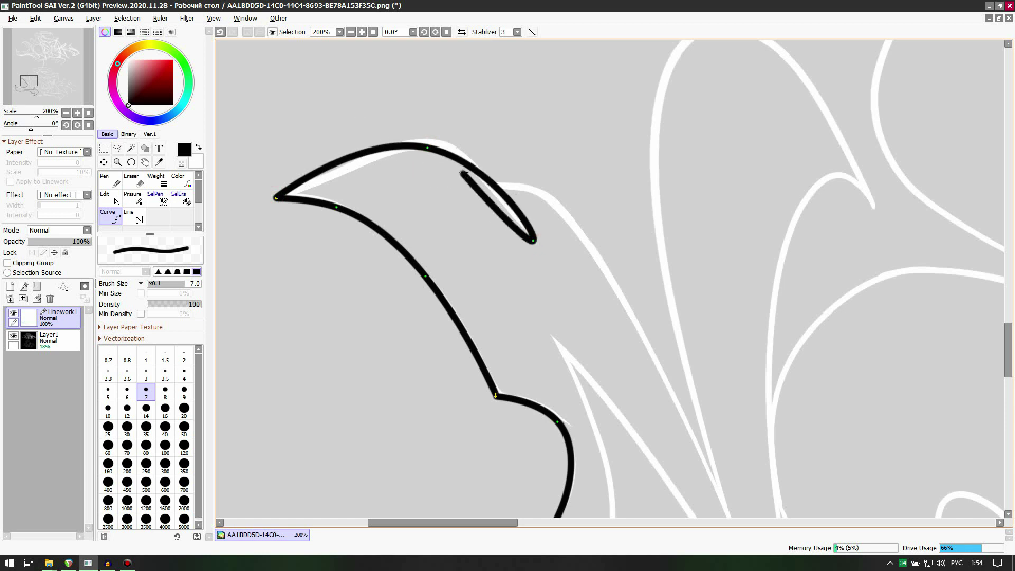
mouse_move(470, 166)
mouse_down()
mouse_move(426, 83)
mouse_move(452, 153)
mouse_move(521, 204)
mouse_up()
key(Escape)
Step: Add an anchor on the rising part of the crest curve and move it slightly down onto the sketch
scroll(426, 151, up, 3)
scroll(492, 184, down, 3)
scroll(385, 161, up, 3)
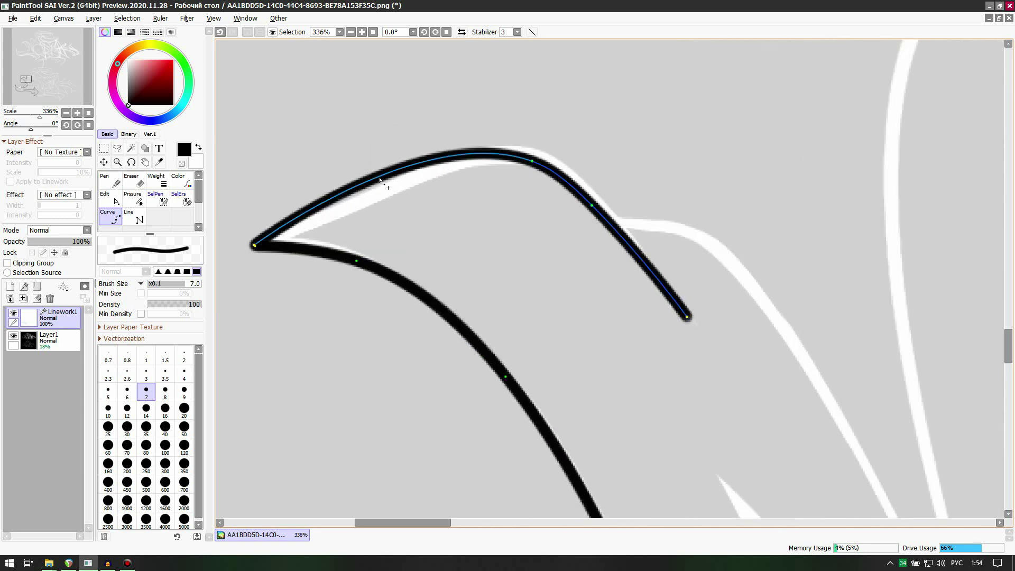
drag(383, 176, 385, 191)
scroll(392, 165, down, 5)
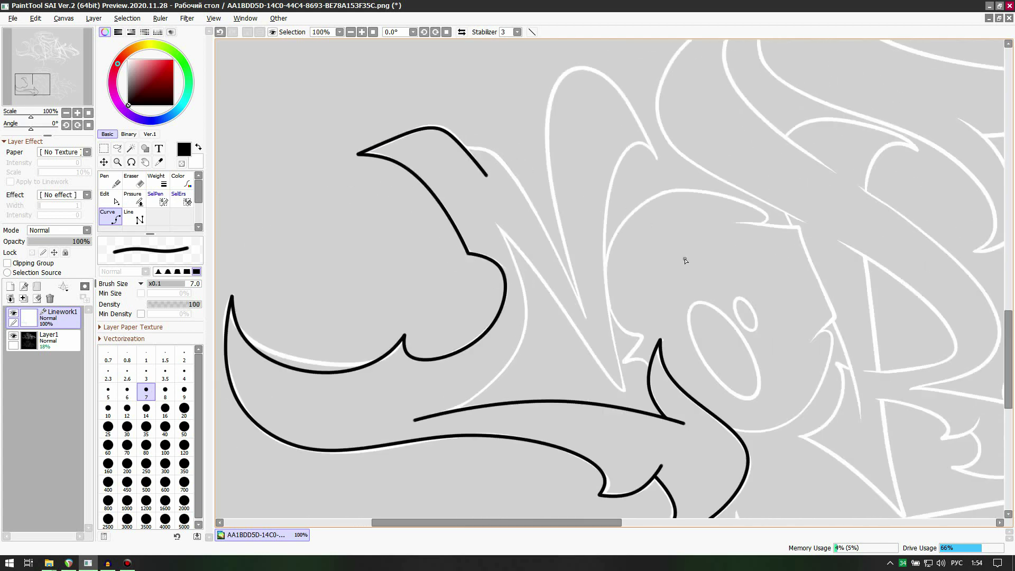
Step: Draw a Curve from the middle of the short inner stroke down the long diagonal to its lower tip, correcting the end
scroll(594, 212, up, 5)
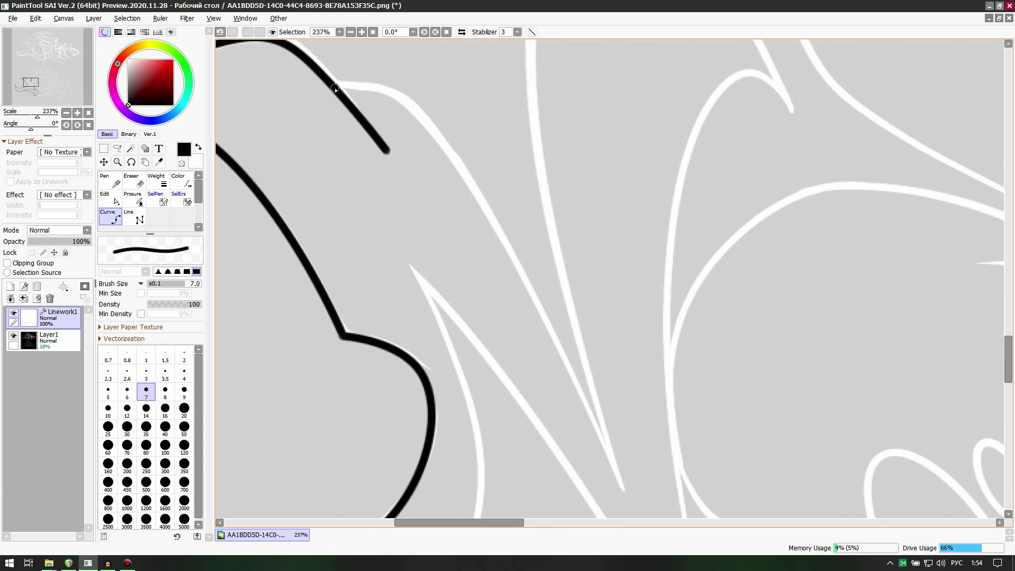
scroll(605, 433, down, 1)
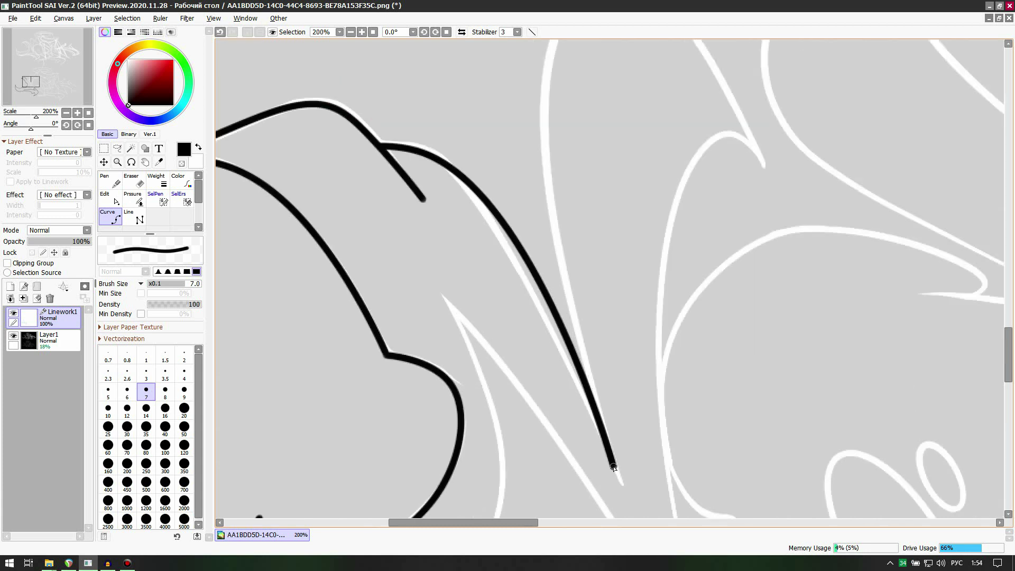
double_click(620, 479)
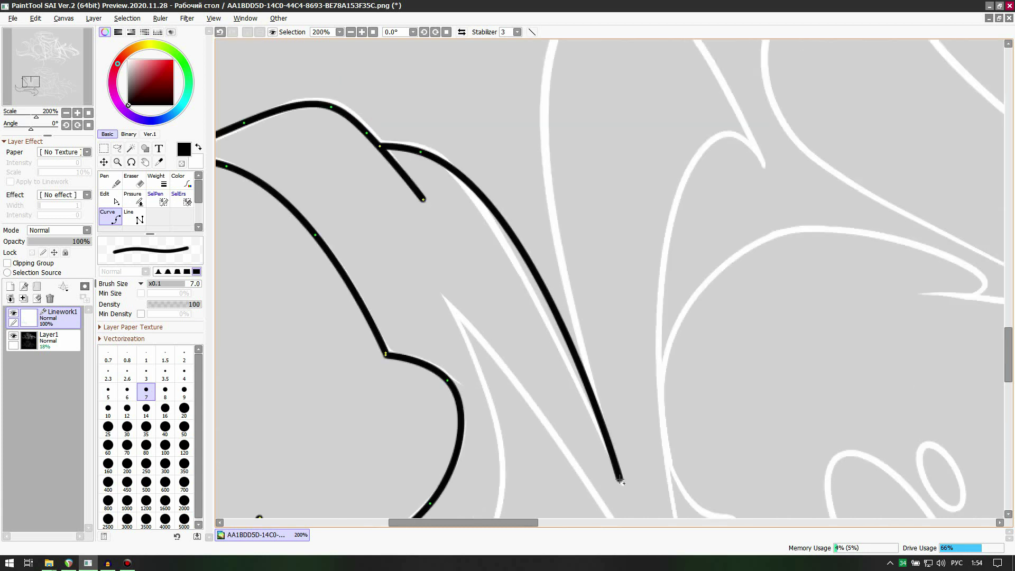
key(ctrl+z)
click(624, 484)
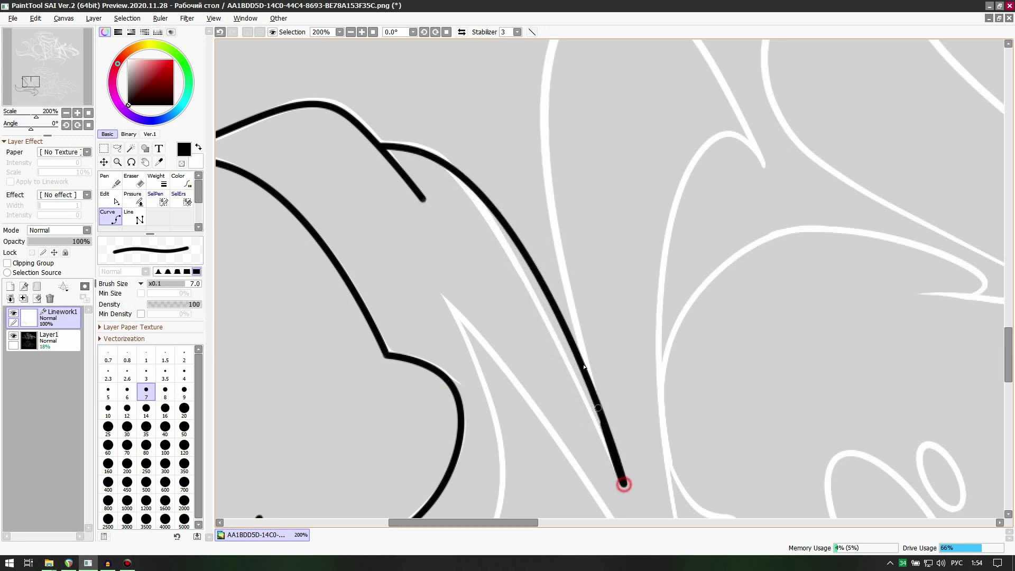
key(ctrl+z)
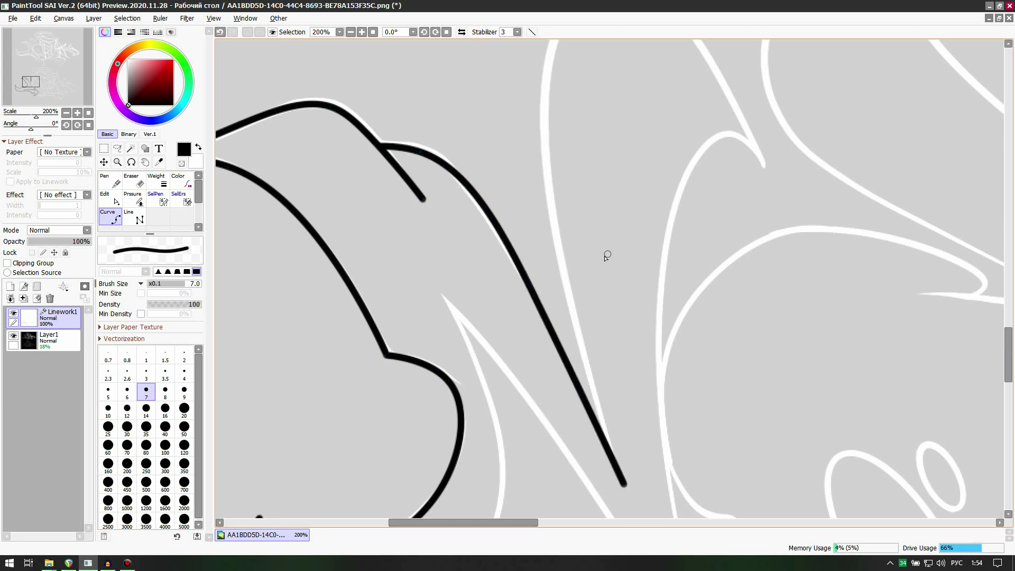
scroll(579, 401, down, 2)
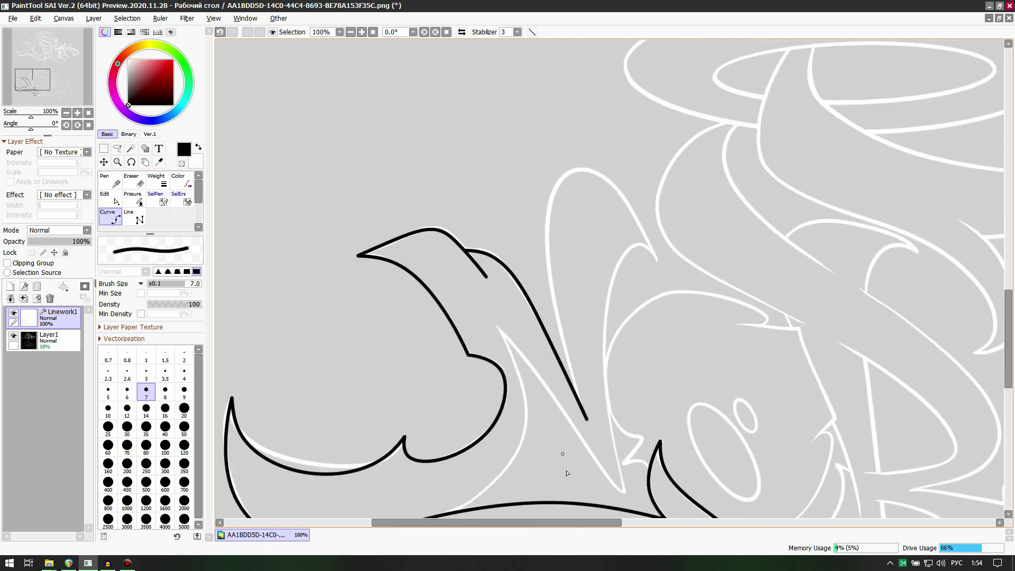
Step: Trace the tall loop with the Curve tool from the diagonal's lower end to the right tip, and make that tip a sharp Line corner
scroll(545, 421, up, 1)
scroll(627, 243, up, 3)
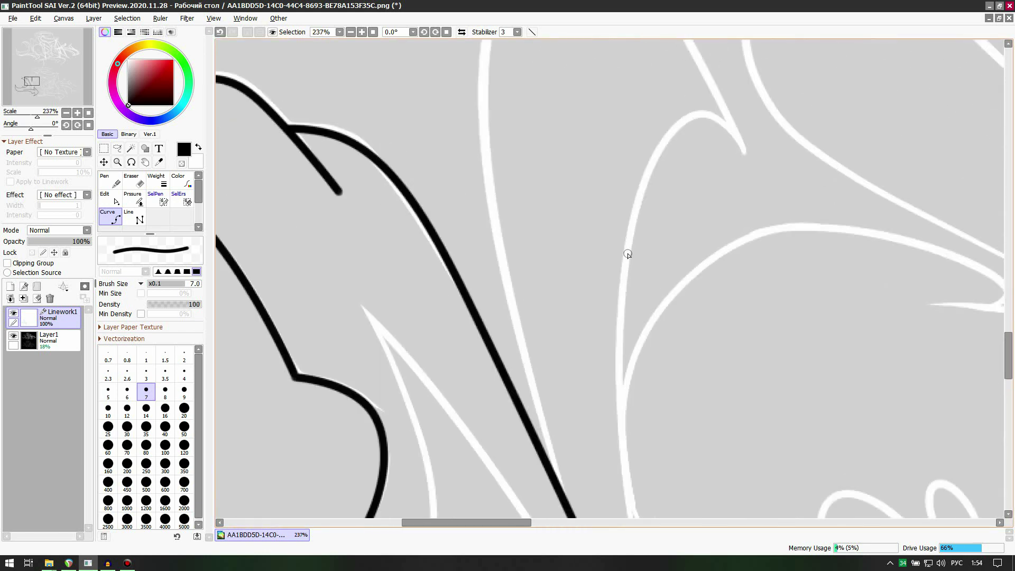
scroll(626, 285, down, 4)
scroll(653, 194, up, 1)
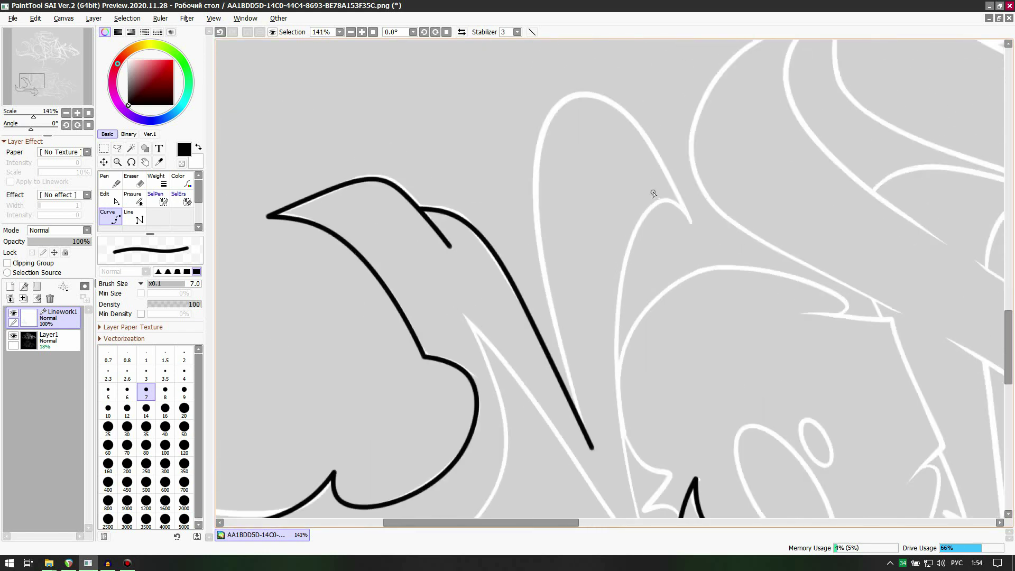
click(582, 426)
click(538, 142)
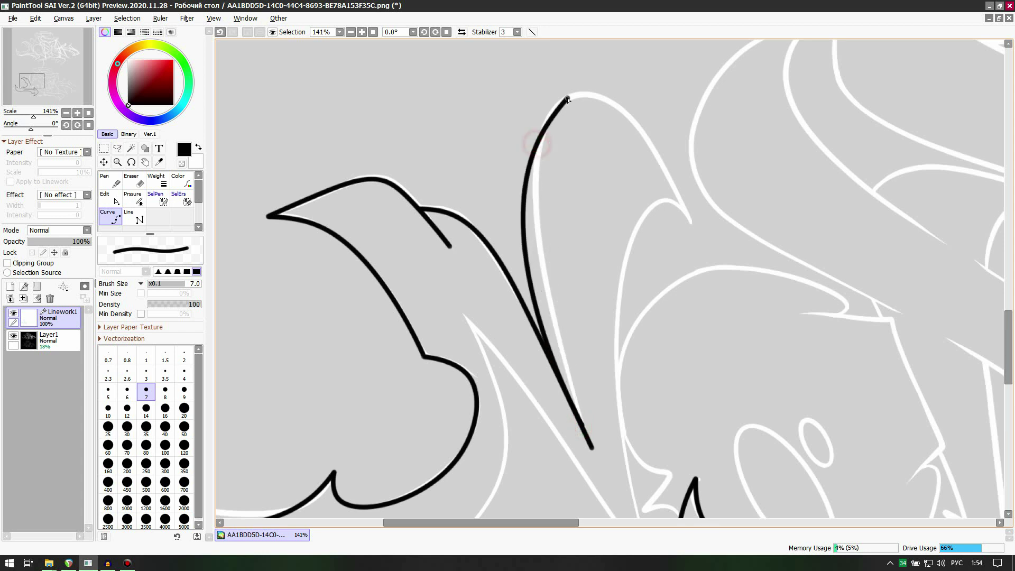
click(571, 97)
double_click(692, 223)
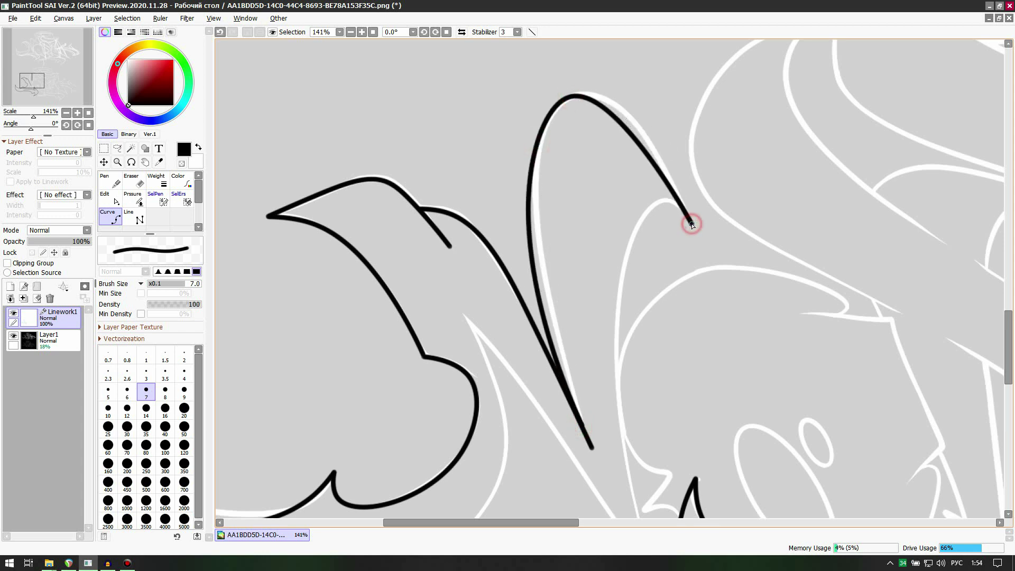
key(ctrl+z)
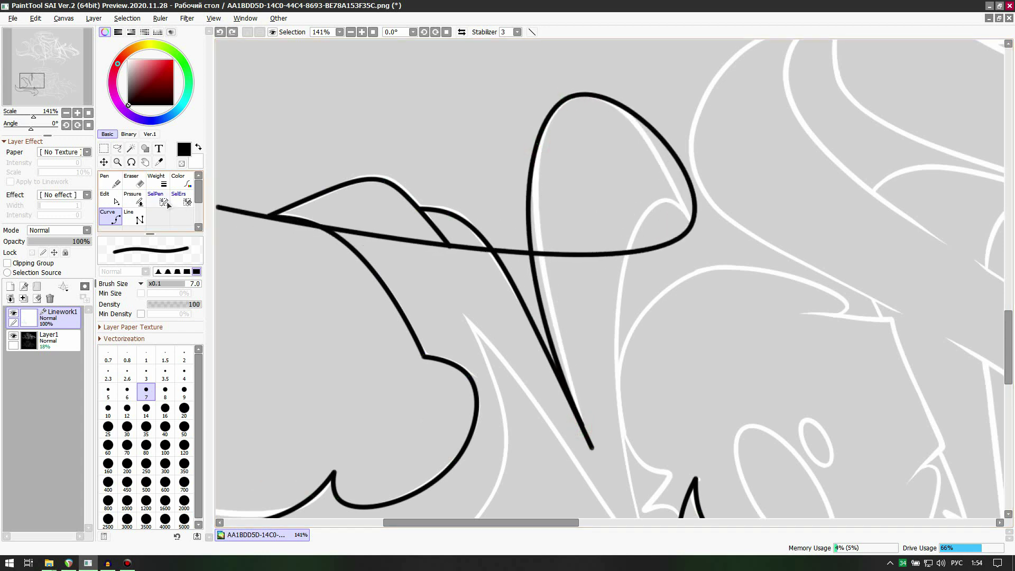
click(142, 216)
key(ctrl+z)
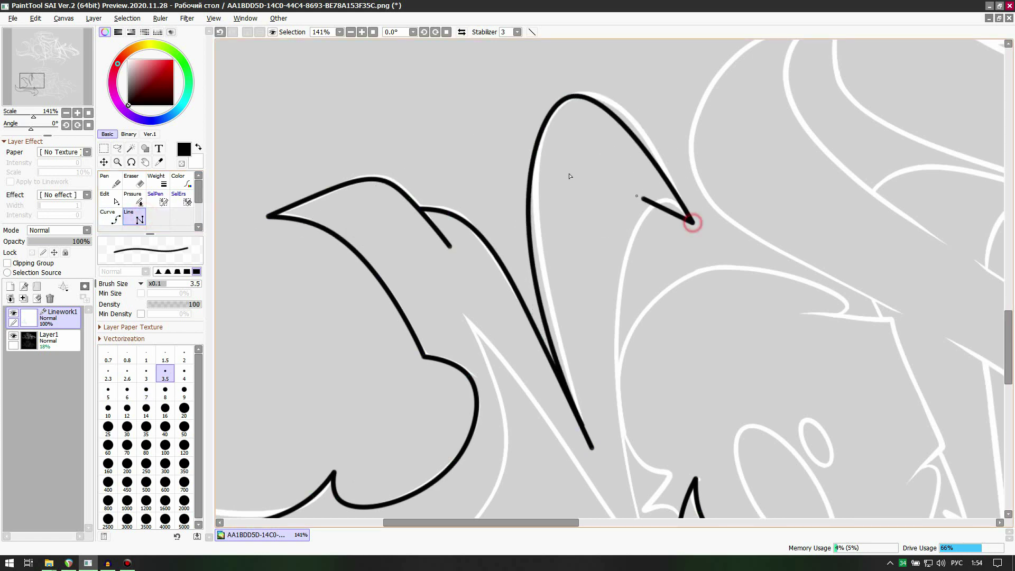
Step: Continue with a Curve over the small hook and down to the lower point, ending at the inner spike with a sharp Line corner
click(110, 217)
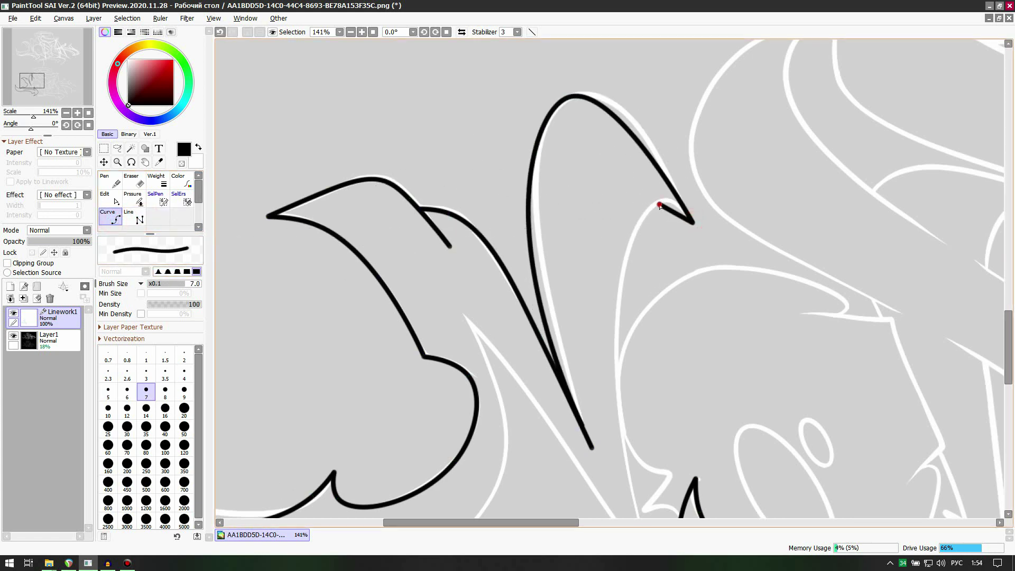
click(660, 206)
scroll(624, 371, down, 6)
scroll(629, 413, up, 5)
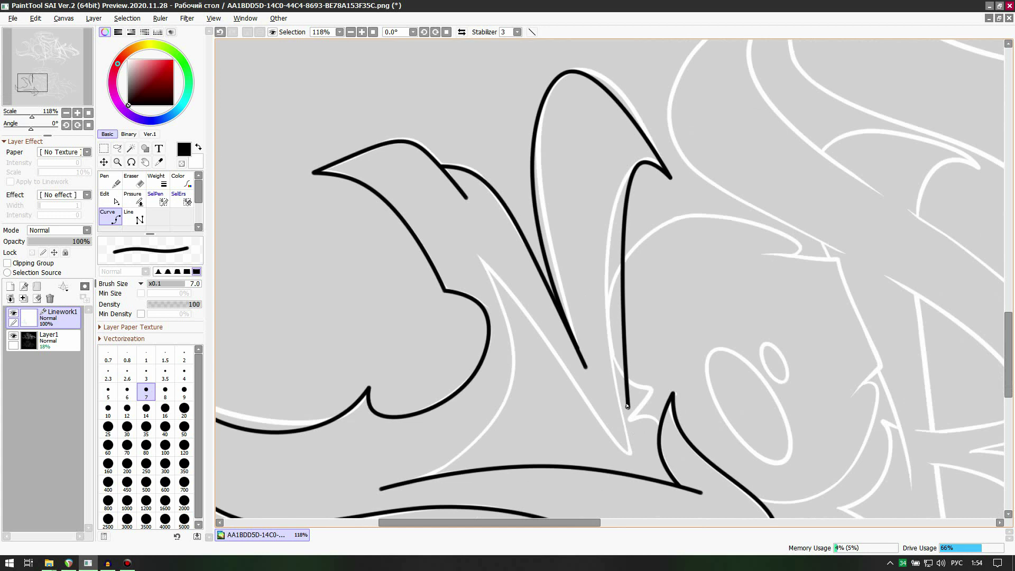
click(630, 454)
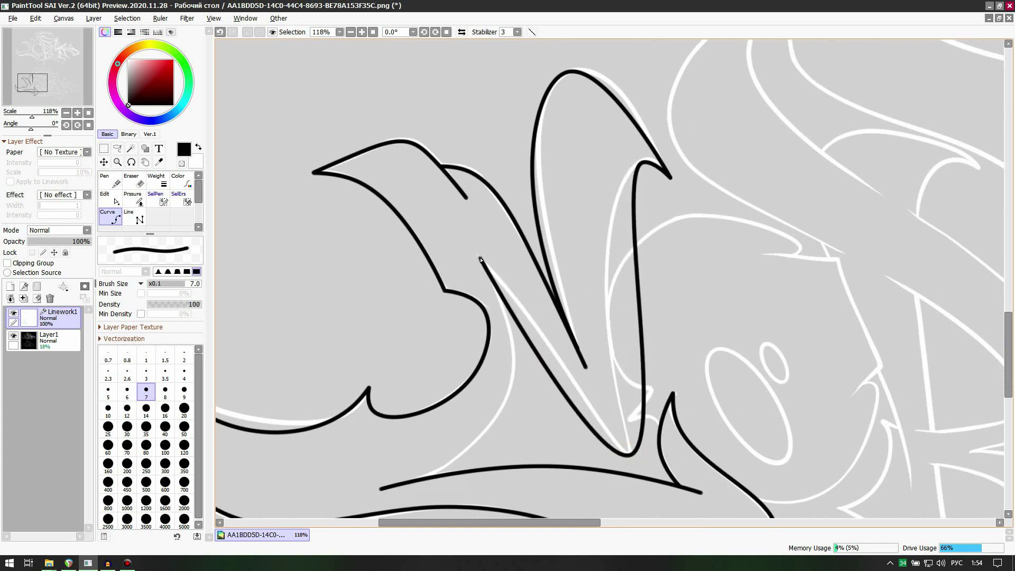
click(140, 216)
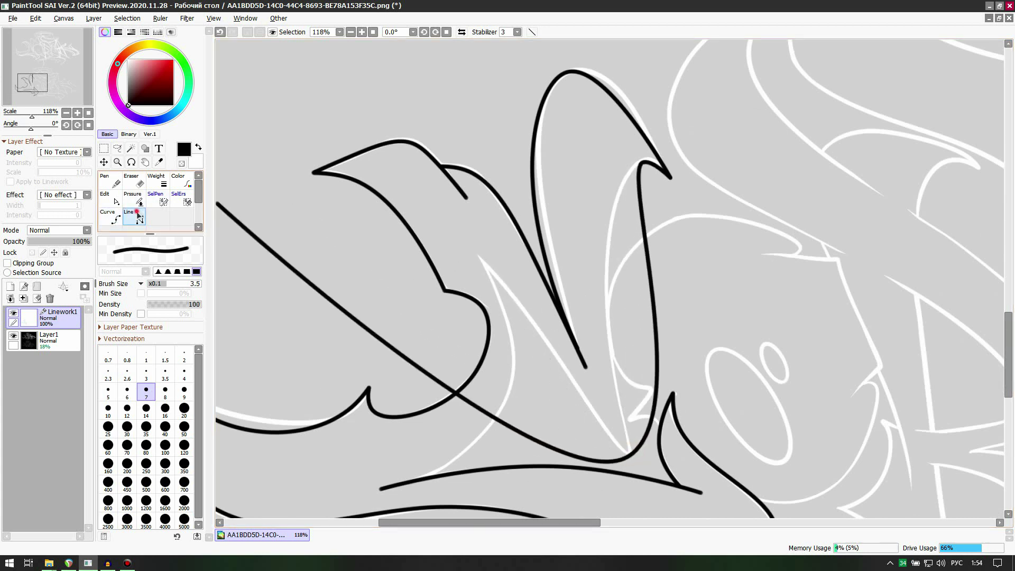
click(478, 256)
Step: Finish the outline with a Curve from the inner spike around the bend to the left end of the long bottom arc
click(111, 217)
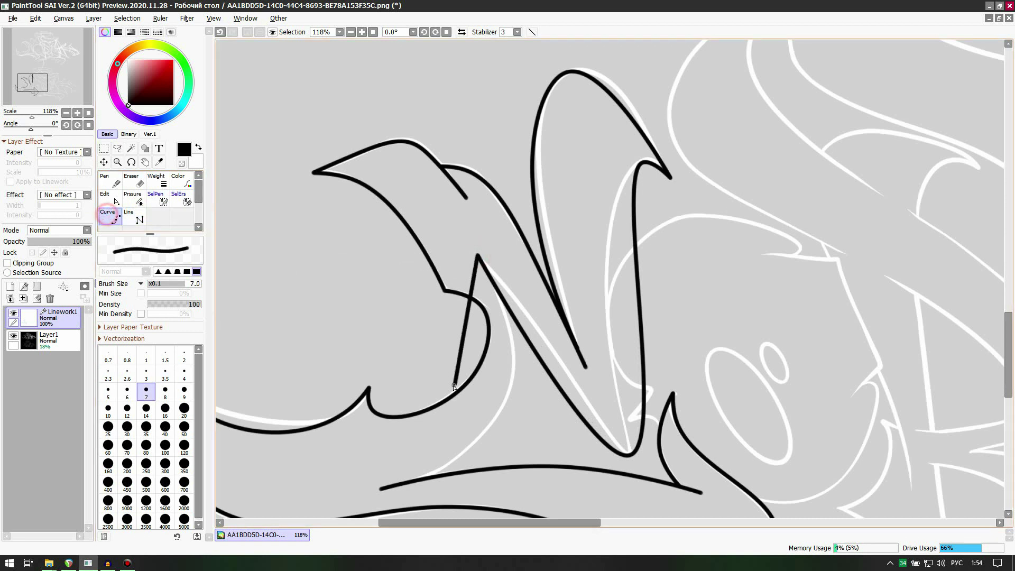
click(478, 256)
click(493, 421)
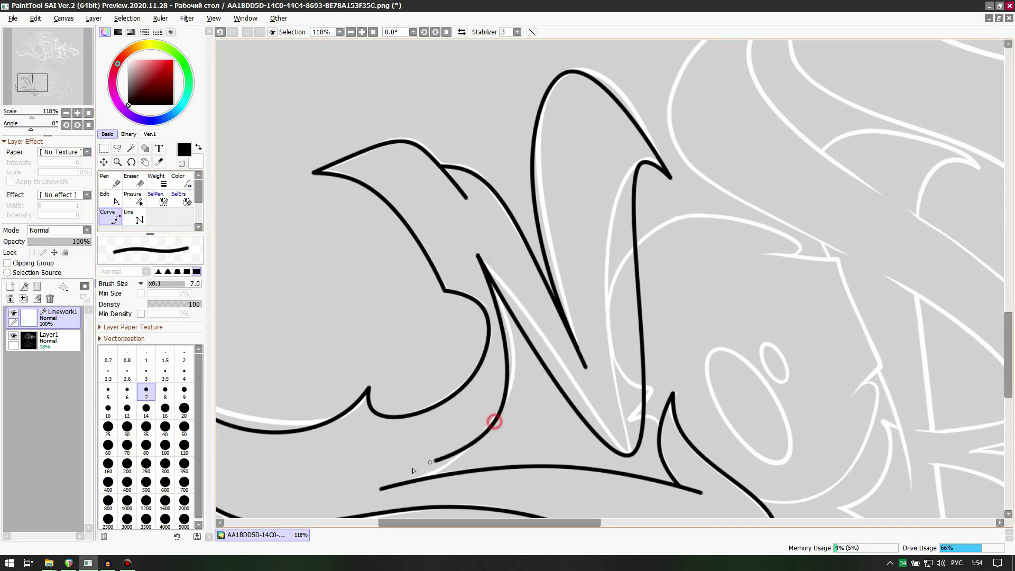
click(381, 489)
key(Escape)
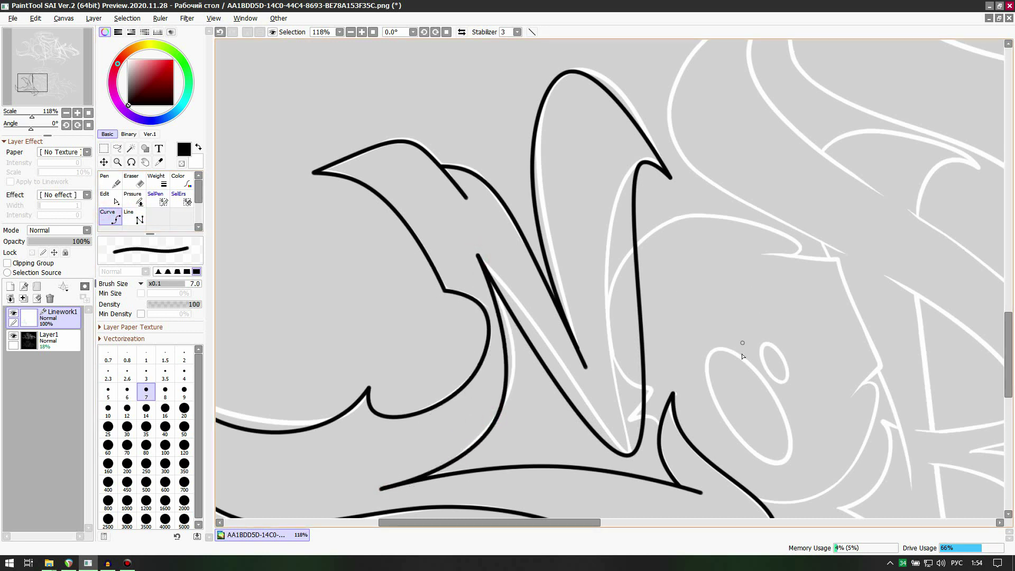
Step: Adjust the outer bend and add anchors on both lines meeting at the lower point to pull them onto the sketch
scroll(724, 389, up, 2)
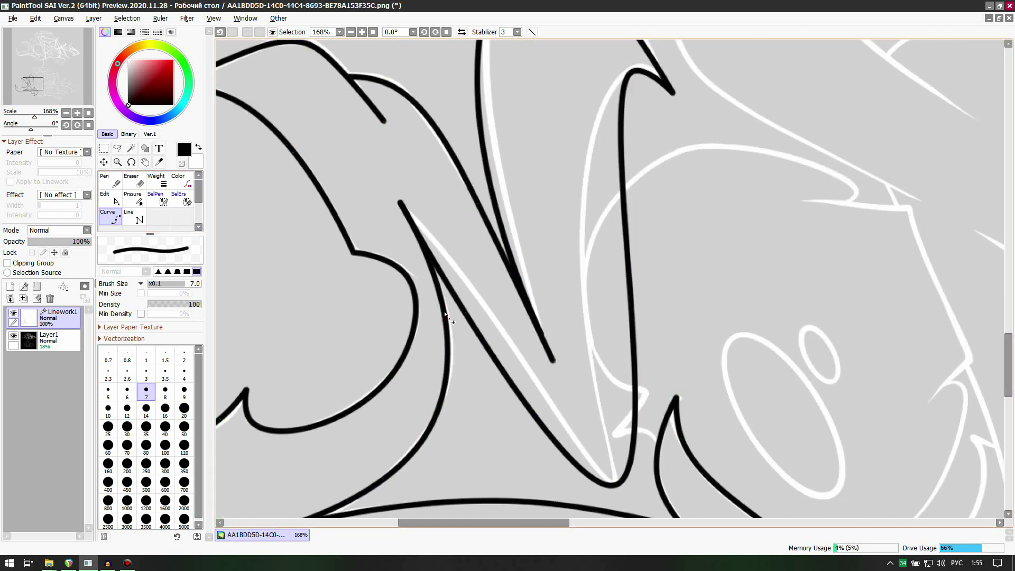
drag(421, 436, 417, 434)
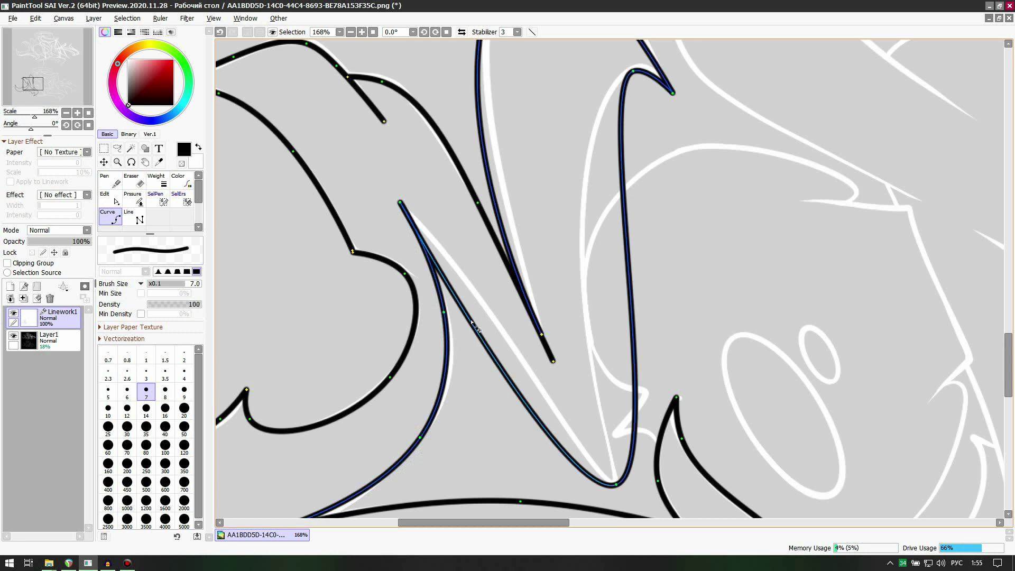
mouse_move(493, 353)
mouse_down()
mouse_move(508, 347)
mouse_move(544, 399)
mouse_up()
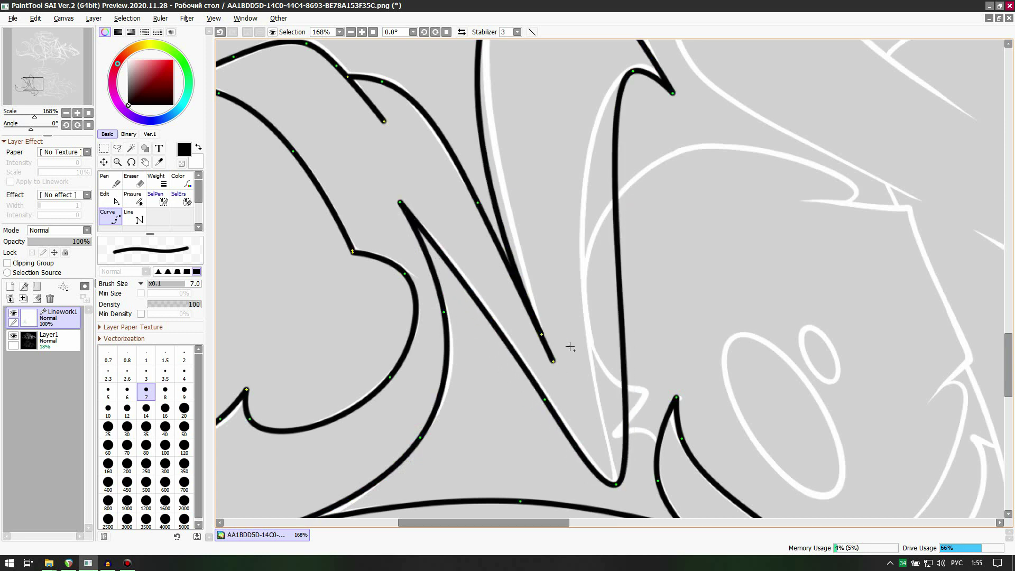
drag(612, 423, 608, 425)
scroll(634, 220, up, 4)
scroll(628, 259, down, 9)
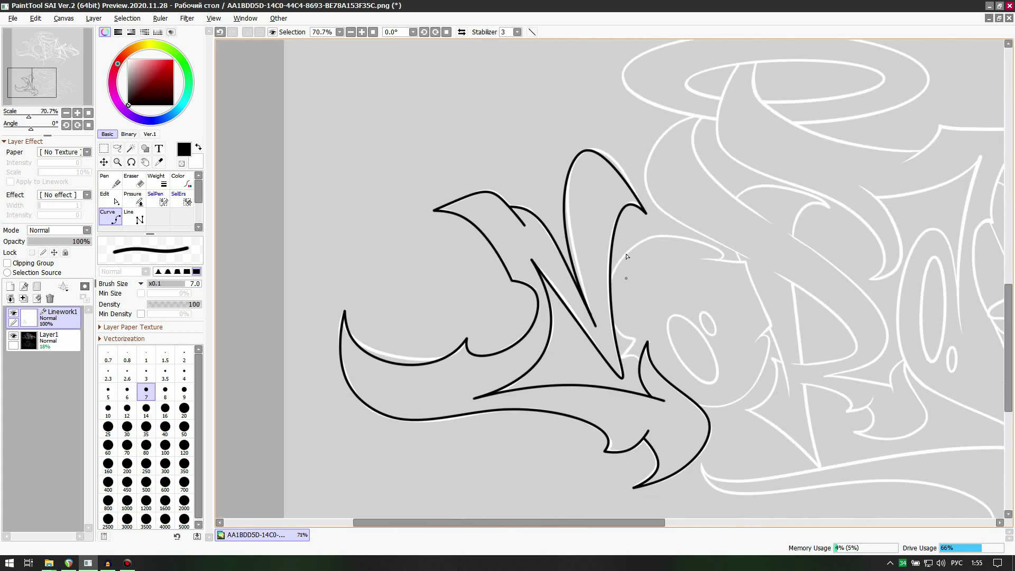
Step: Move the anchor atop the small hook and adjust the stroke below it to follow the sketch
scroll(626, 259, up, 7)
drag(635, 218, 637, 217)
drag(582, 335, 575, 340)
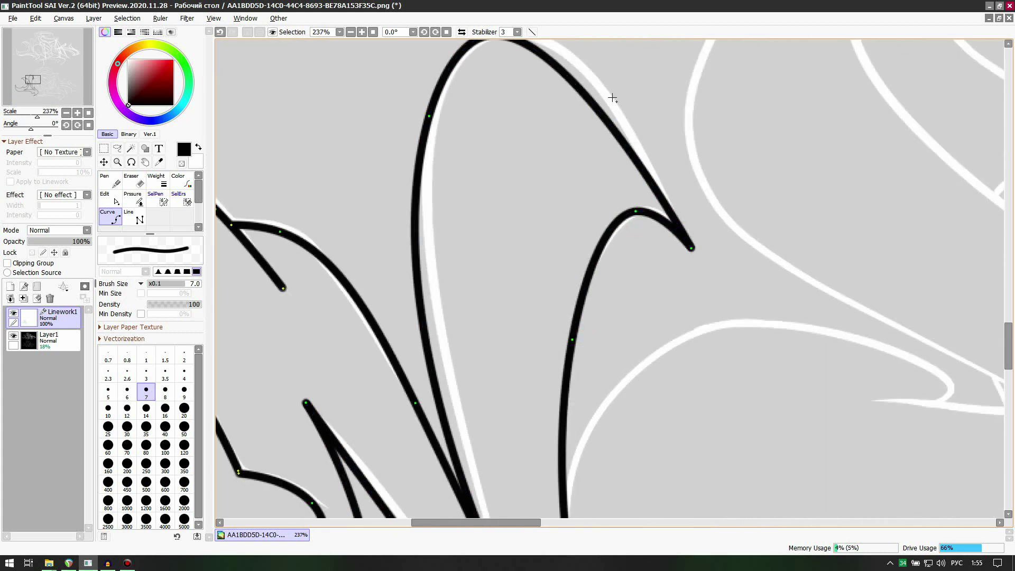
Step: Add an anchor near the top of the tall loop's right side, and shift its upper-left side inward to match the sketch
scroll(601, 177, down, 4)
scroll(598, 96, up, 4)
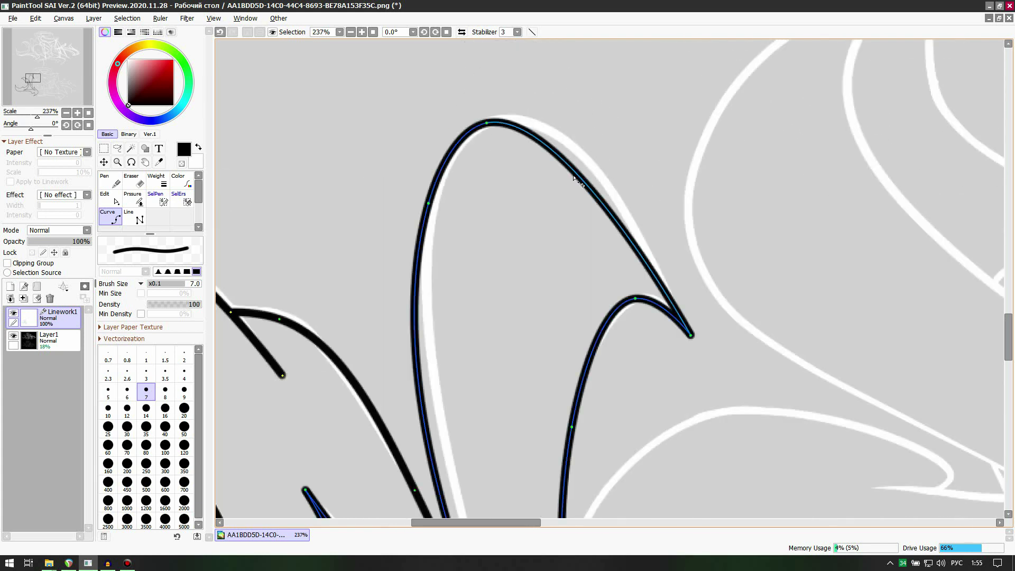
drag(576, 177, 539, 130)
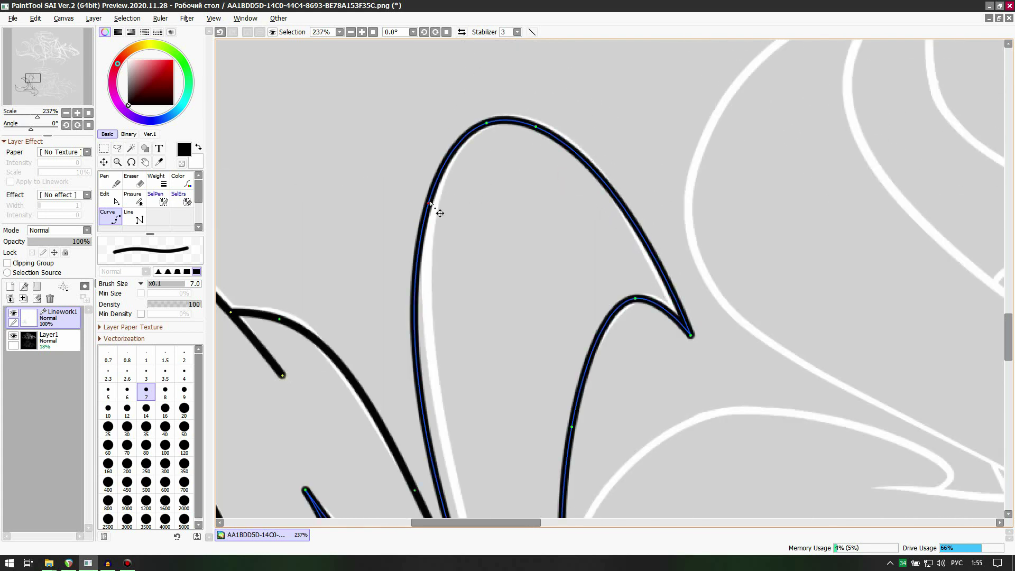
drag(437, 171, 452, 173)
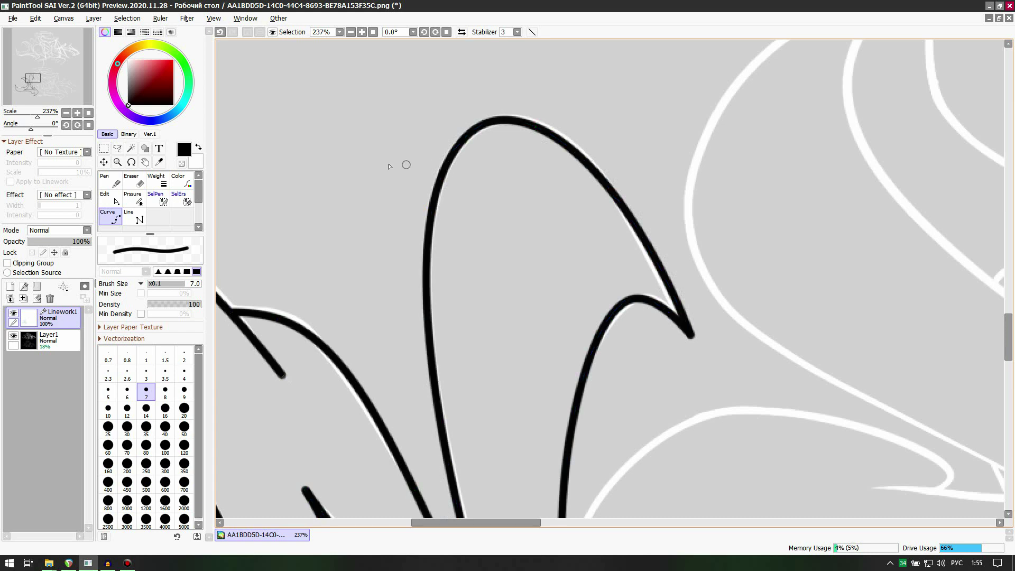
Step: Move the tall loop's starting anchor down onto the lower tip of the long diagonal stroke
scroll(382, 164, down, 7)
scroll(393, 312, up, 5)
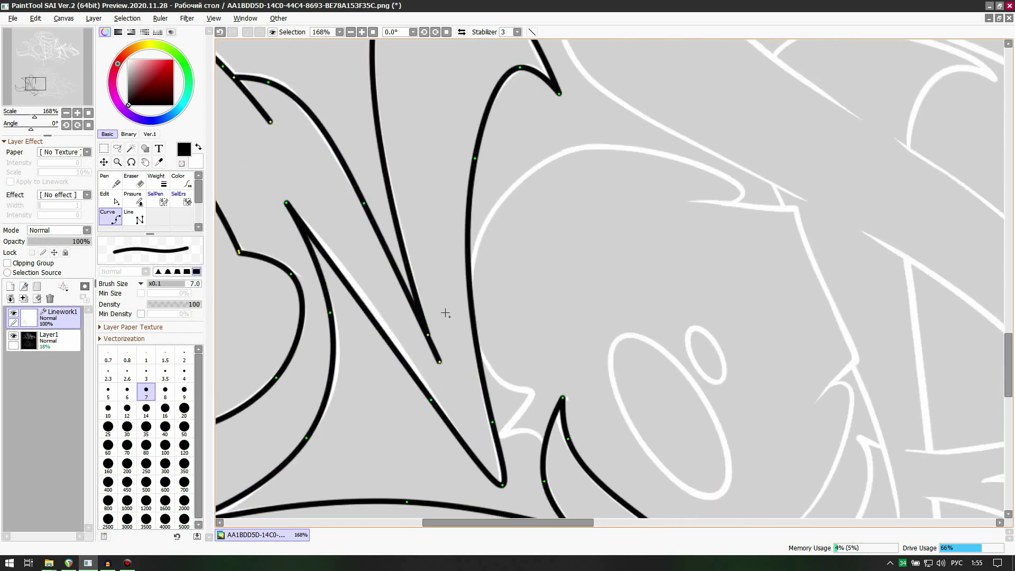
drag(429, 334, 440, 360)
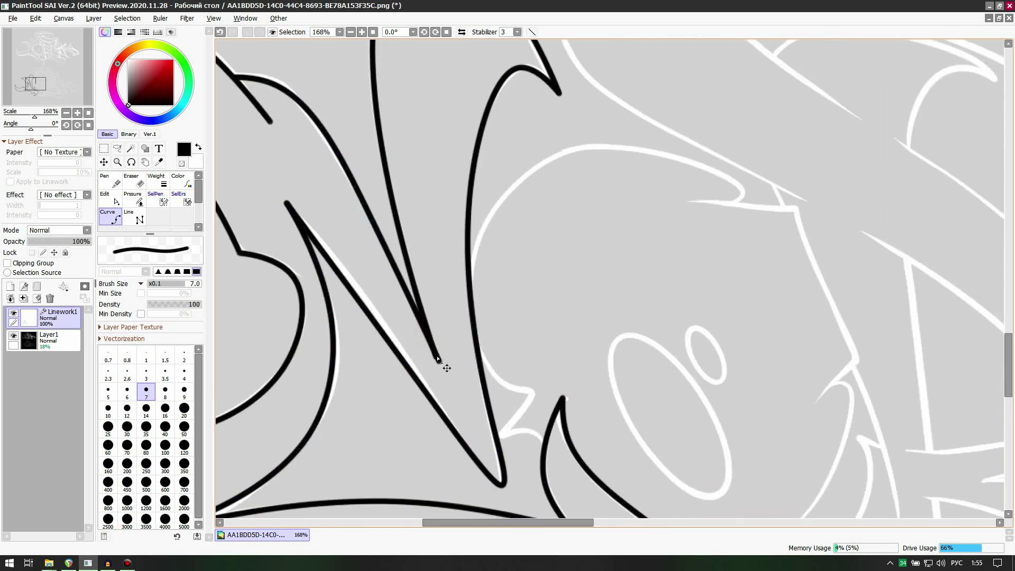
scroll(476, 289, down, 6)
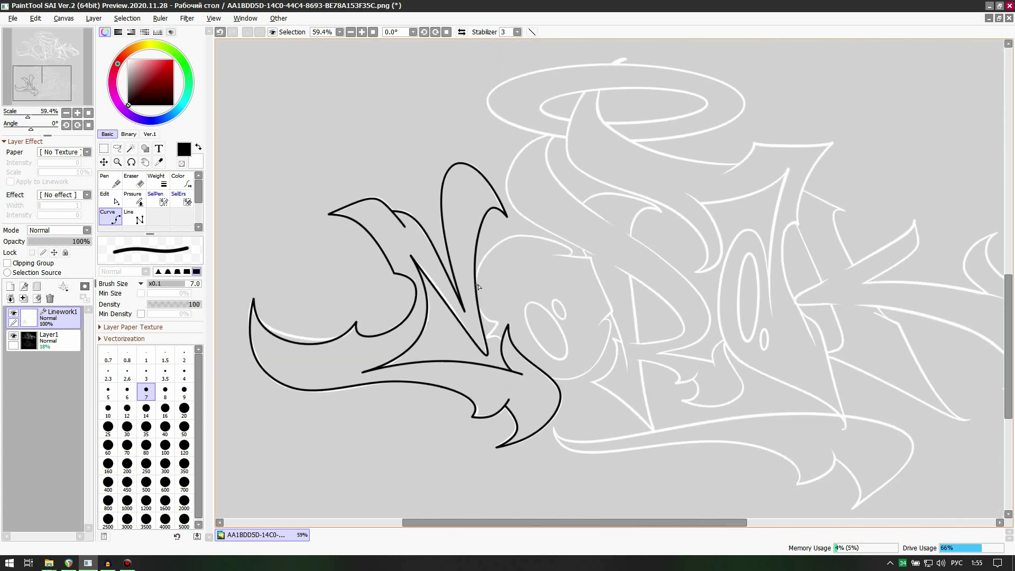
Step: Raise the middle of the sagging inner curve on the far-left horn and shift its anchor near the tip to match the sketch
click(134, 199)
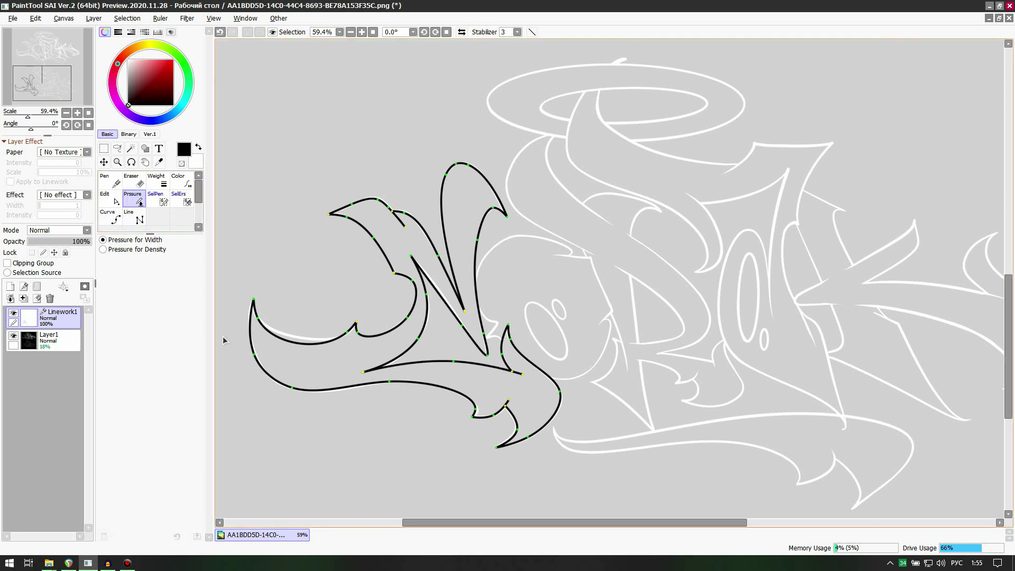
scroll(223, 340, up, 5)
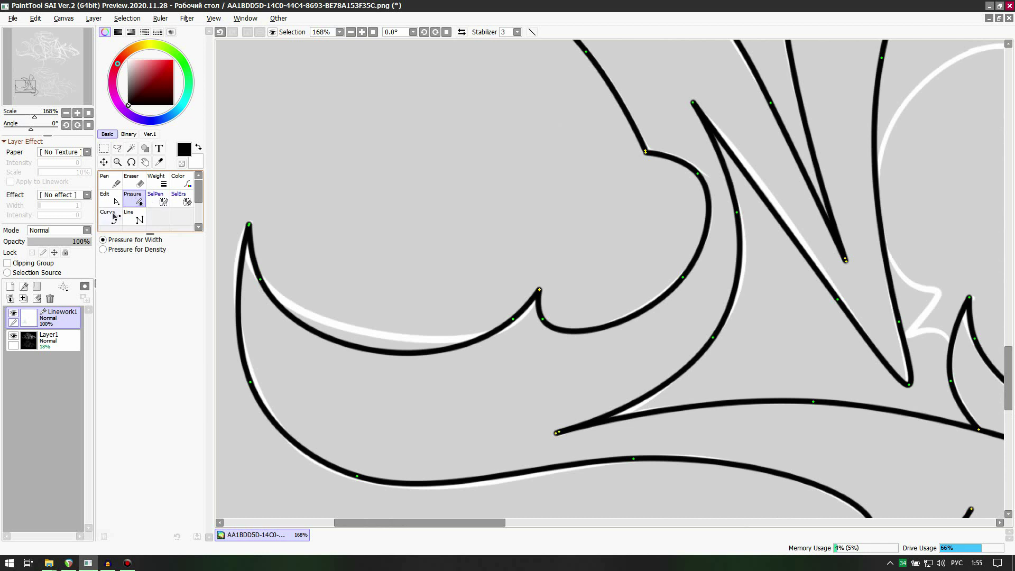
click(114, 219)
drag(389, 355, 392, 337)
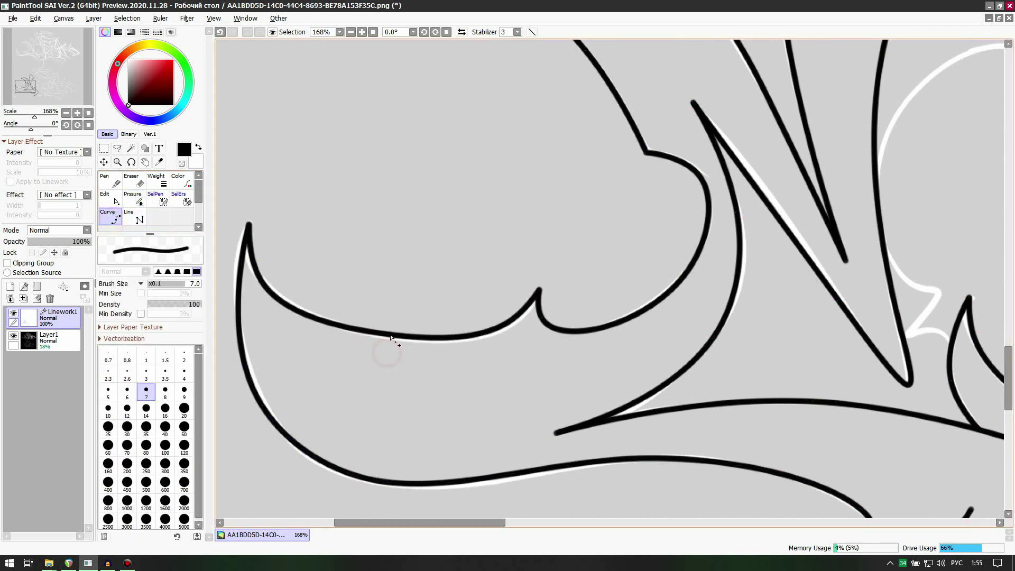
drag(260, 279, 258, 271)
scroll(373, 311, down, 4)
scroll(592, 380, up, 1)
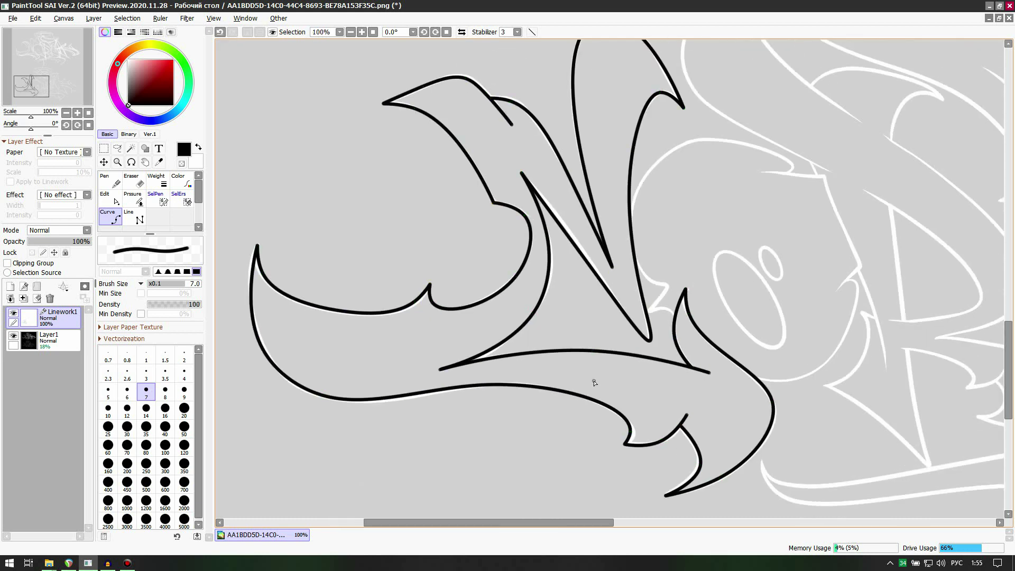
Step: Taper the free end of the short diagonal stroke under the upper horn to a thin point by lowering its width pressure
scroll(591, 116, up, 10)
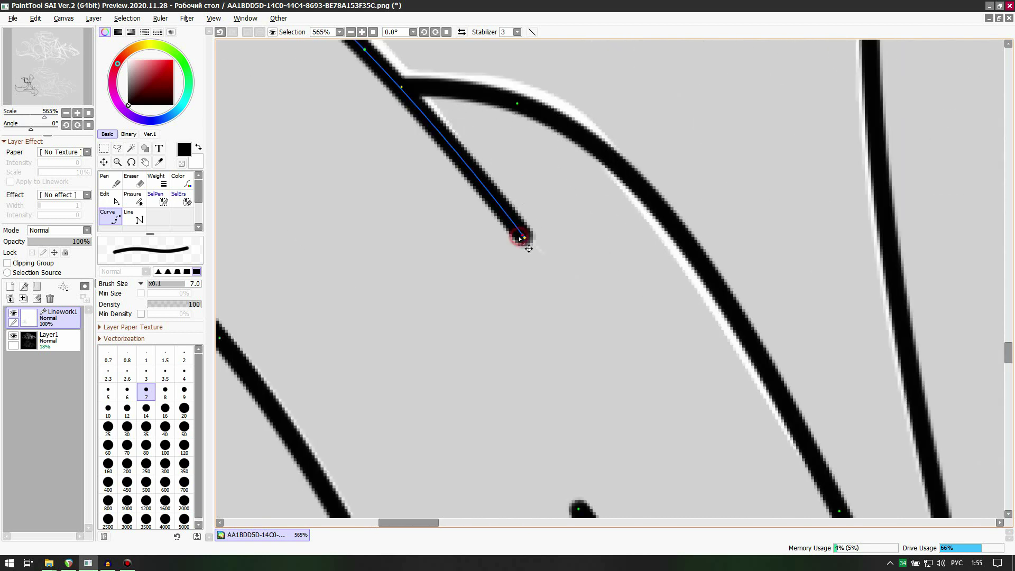
click(133, 200)
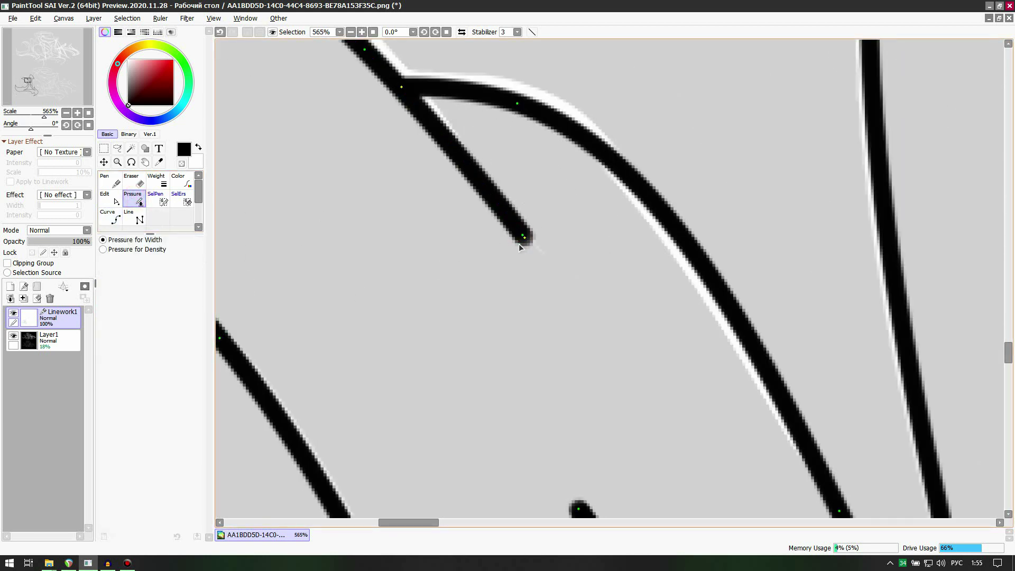
drag(518, 243, 516, 244)
mouse_move(411, 286)
mouse_down()
mouse_move(733, 157)
mouse_move(355, 277)
mouse_up()
mouse_move(523, 231)
mouse_down()
mouse_move(453, 252)
mouse_move(478, 232)
mouse_up()
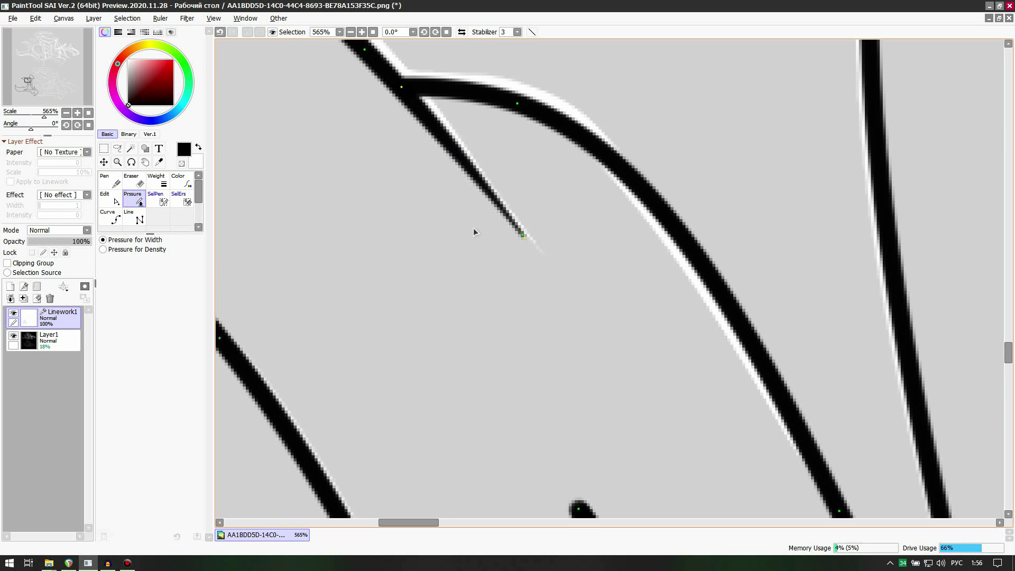
scroll(521, 216, down, 5)
scroll(358, 198, down, 2)
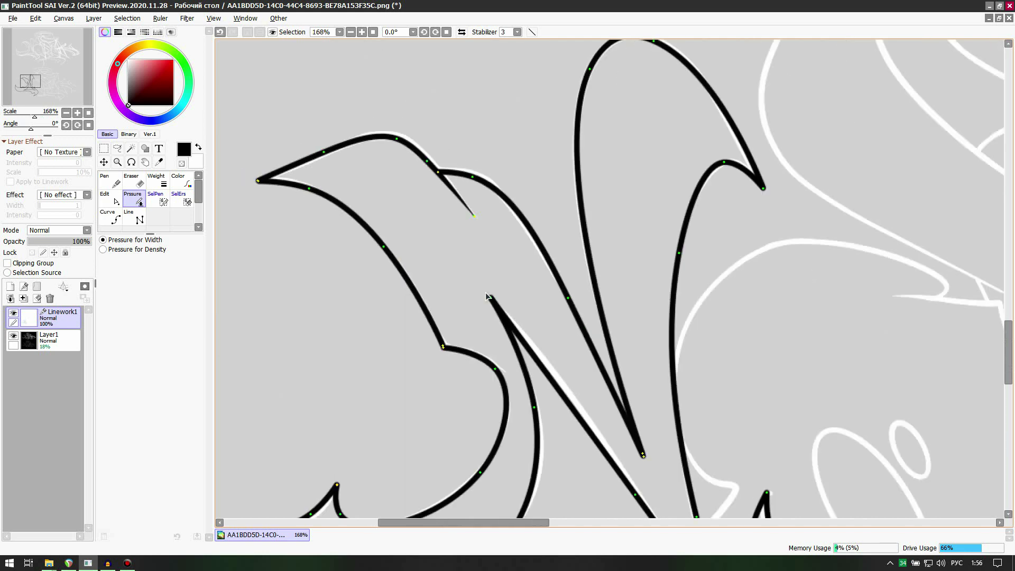
scroll(513, 313, down, 5)
Step: Taper the long middle curve's free end to a point, using a pressure point near the junction to control where the thinning begins
scroll(654, 461, up, 12)
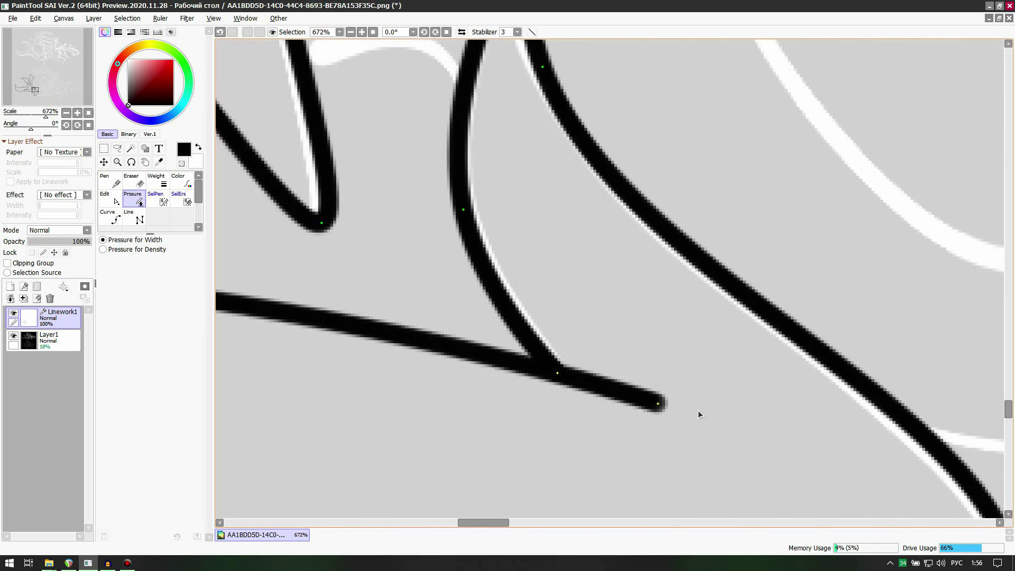
mouse_move(655, 404)
mouse_down()
mouse_move(654, 417)
mouse_move(703, 351)
mouse_move(566, 464)
mouse_up()
mouse_move(585, 429)
mouse_down()
mouse_move(638, 391)
mouse_move(609, 392)
mouse_move(630, 381)
mouse_up()
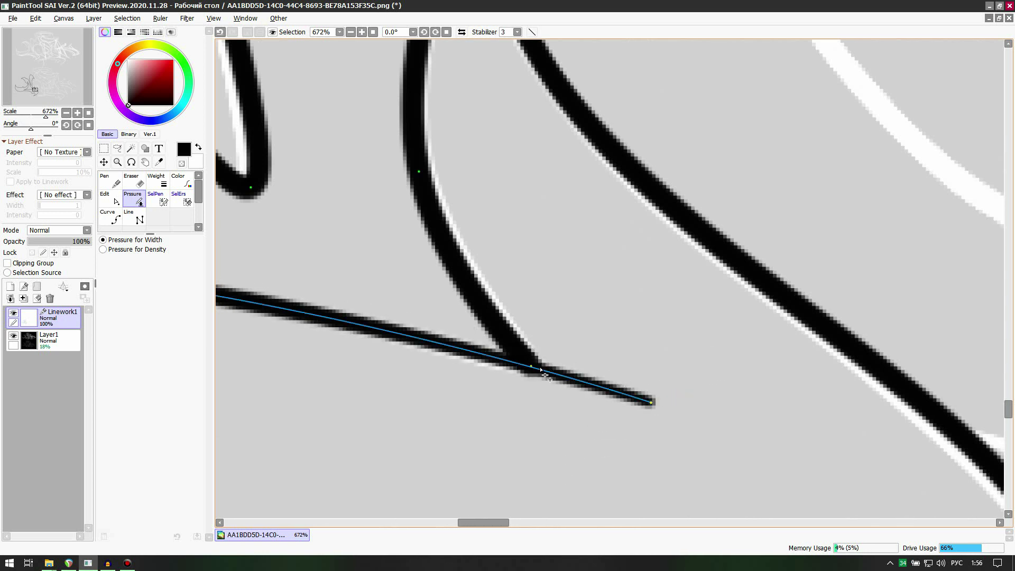
mouse_move(533, 365)
mouse_down()
mouse_move(532, 354)
mouse_move(560, 371)
mouse_move(567, 356)
mouse_up()
mouse_move(639, 404)
mouse_down()
mouse_move(655, 405)
mouse_move(616, 465)
mouse_up()
scroll(650, 331, down, 1)
scroll(650, 328, down, 3)
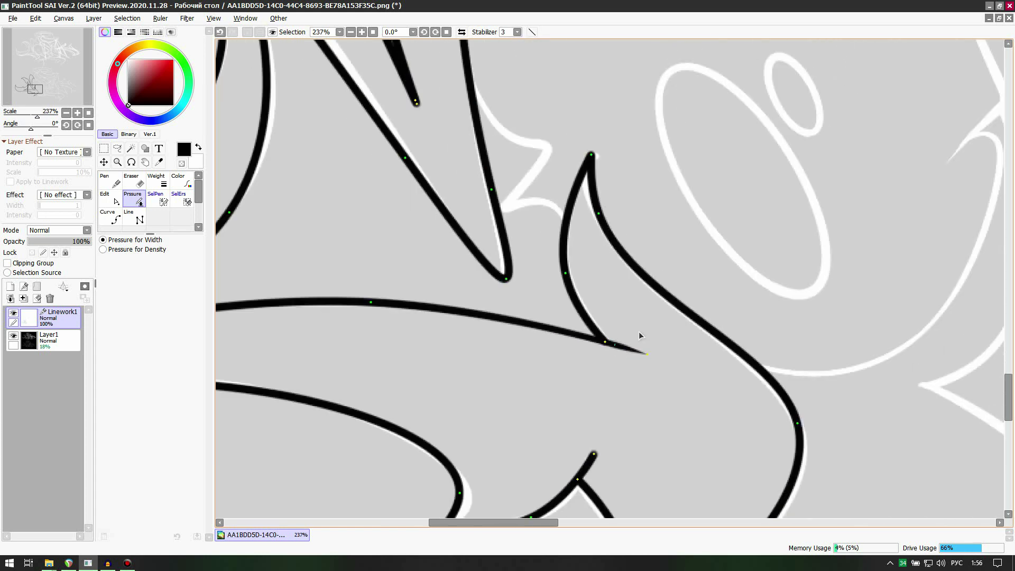
scroll(639, 328, up, 3)
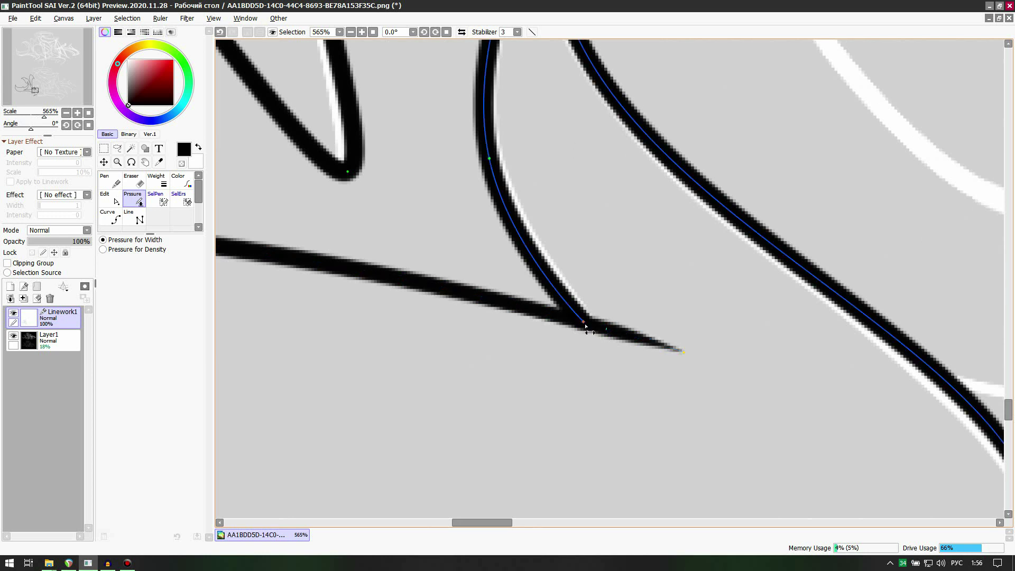
mouse_move(597, 332)
mouse_down()
mouse_move(605, 327)
mouse_move(585, 330)
mouse_move(611, 335)
mouse_up()
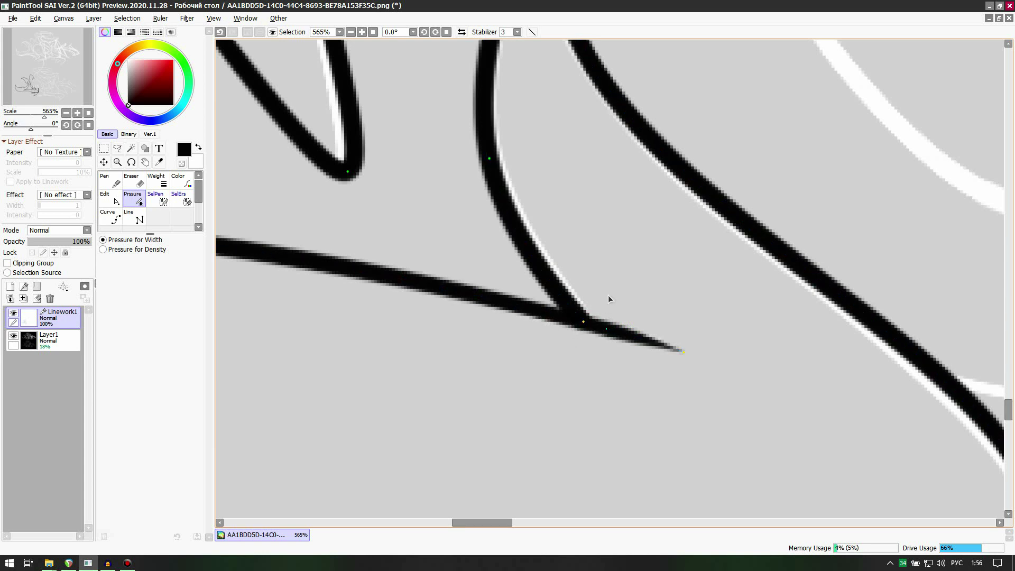
scroll(592, 306, down, 1)
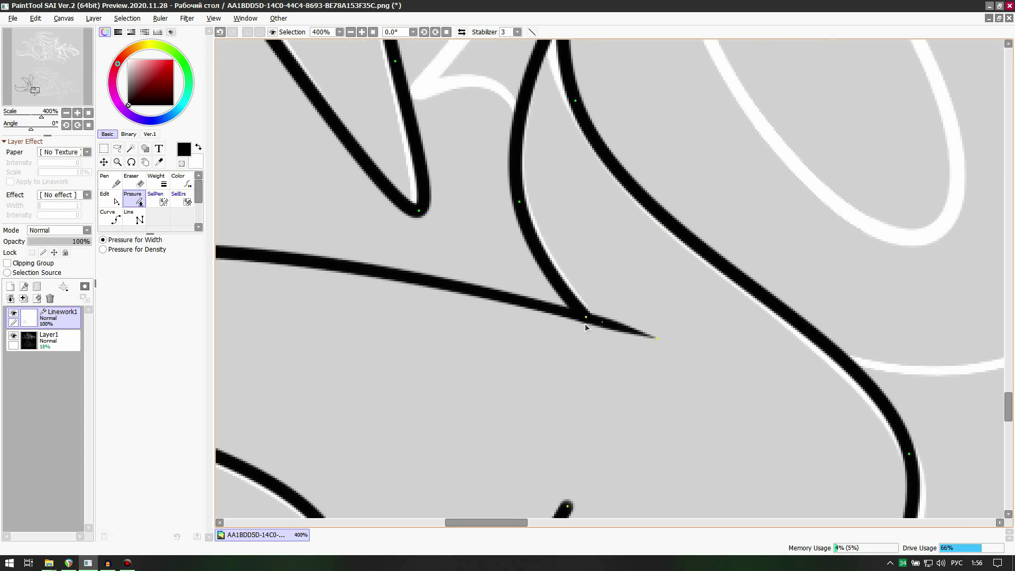
scroll(584, 323, down, 3)
scroll(568, 306, down, 2)
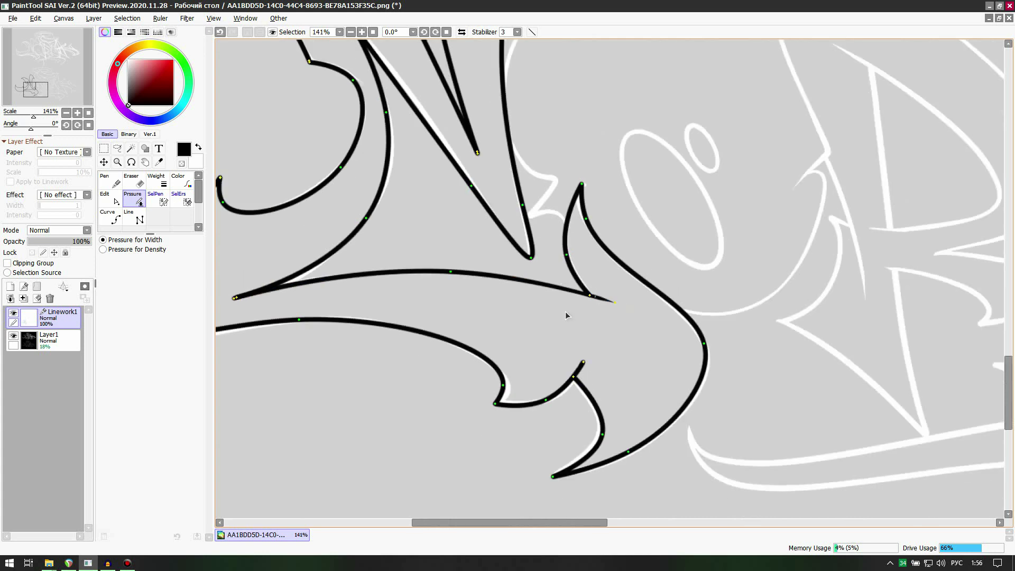
Step: Taper the short spur above the lower hooks to a point, extend its tip up and outward, and thin its middle
scroll(583, 372, up, 5)
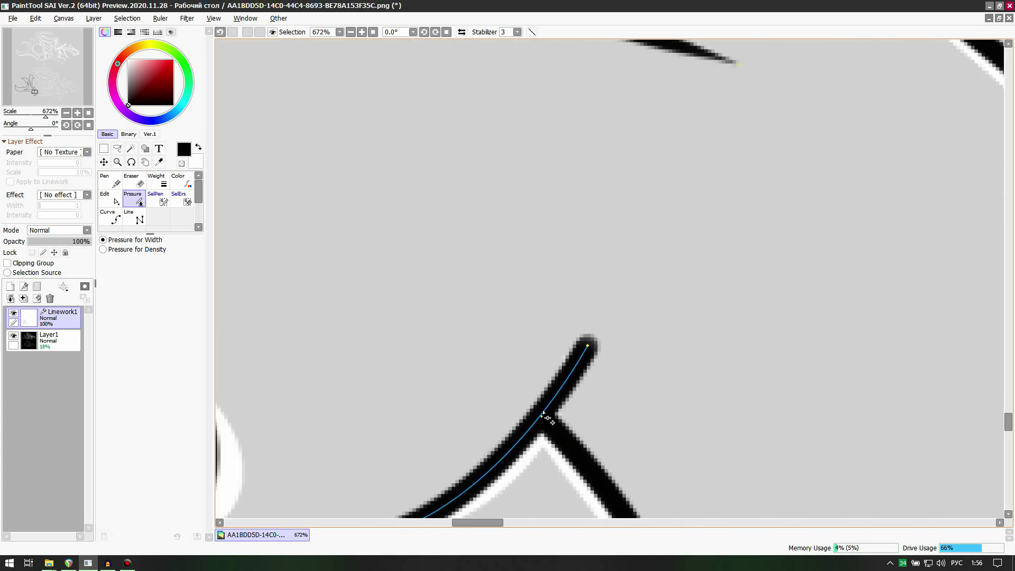
drag(542, 419, 547, 416)
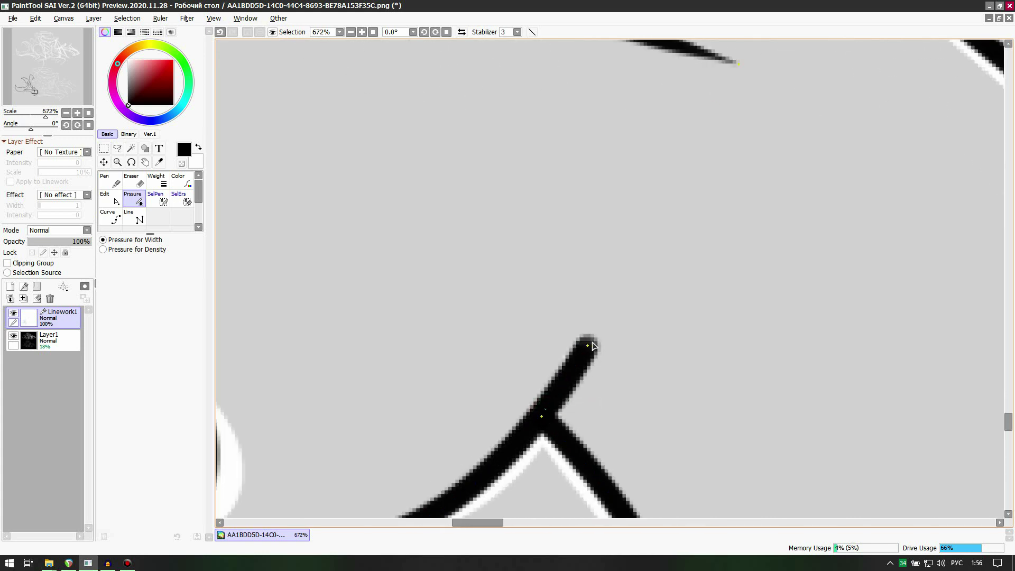
drag(588, 346, 517, 330)
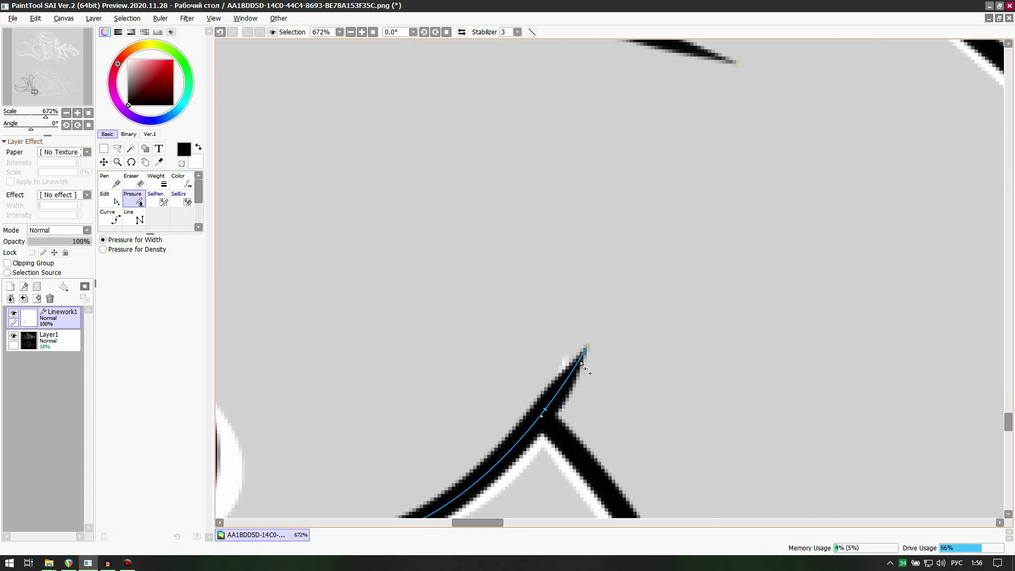
mouse_move(584, 347)
mouse_down()
mouse_move(643, 270)
mouse_move(626, 277)
mouse_up()
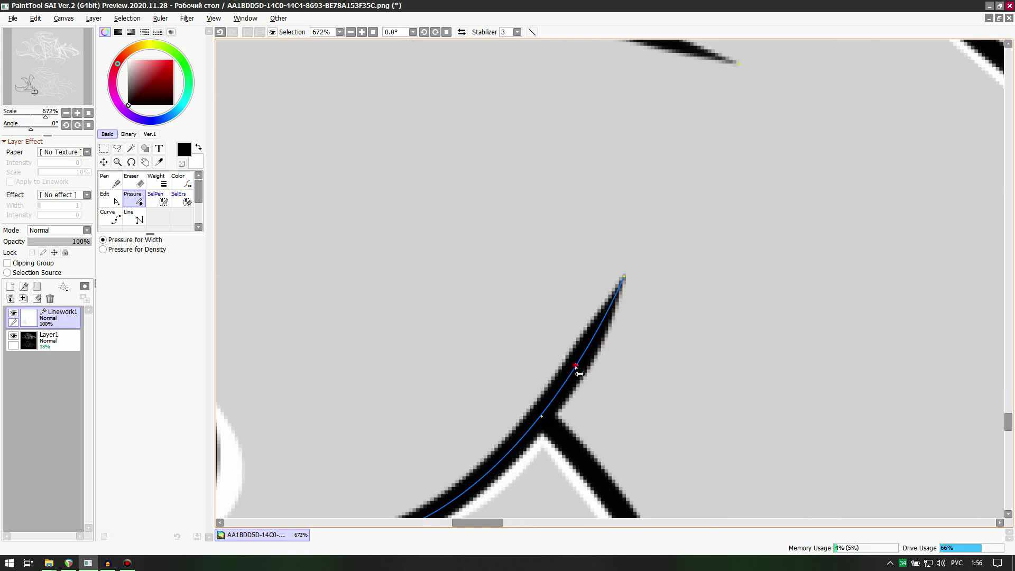
mouse_move(580, 374)
mouse_down()
mouse_move(546, 412)
mouse_move(555, 403)
mouse_up()
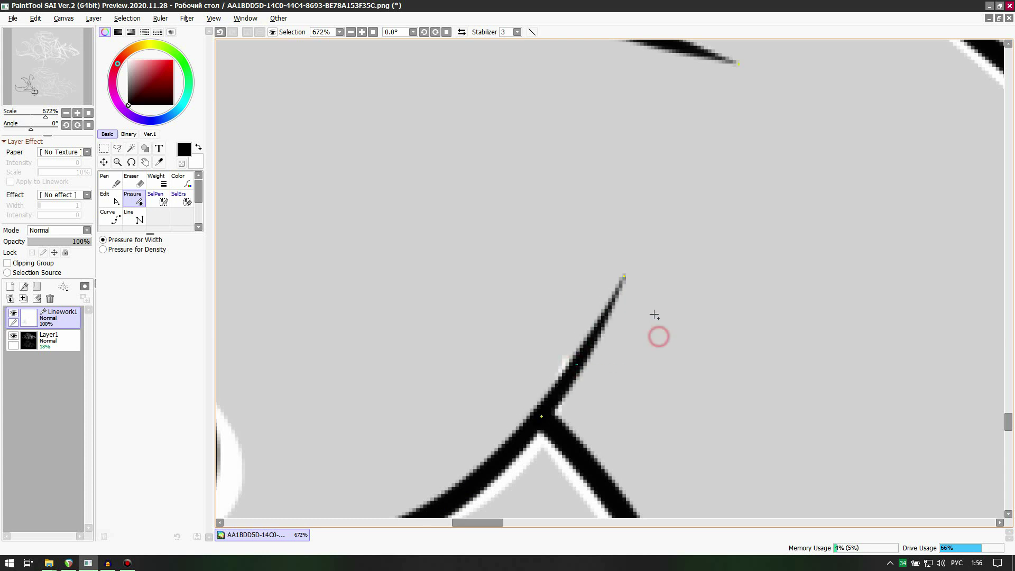
scroll(655, 315, down, 9)
scroll(731, 234, down, 2)
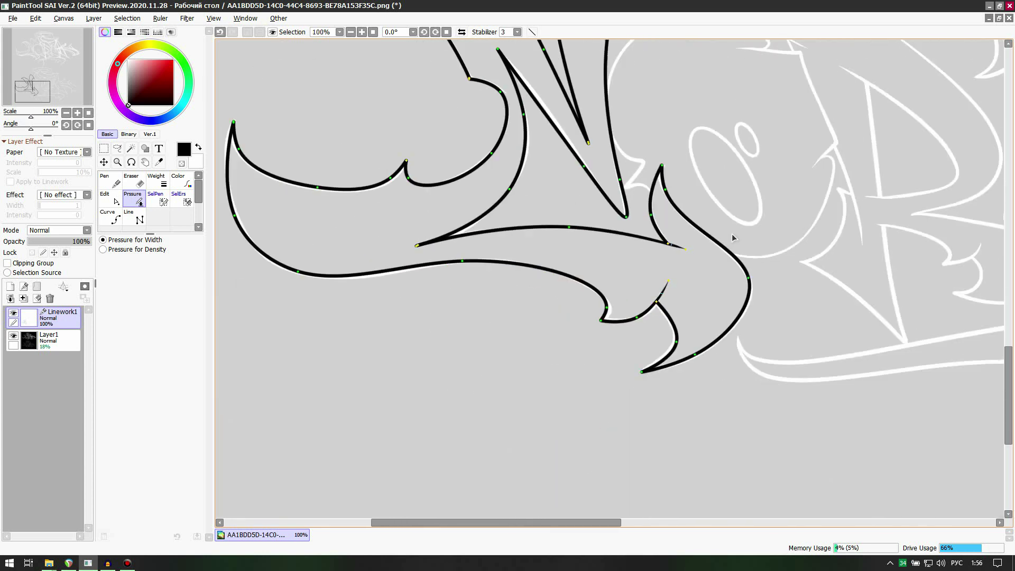
scroll(502, 151, up, 5)
scroll(510, 203, down, 5)
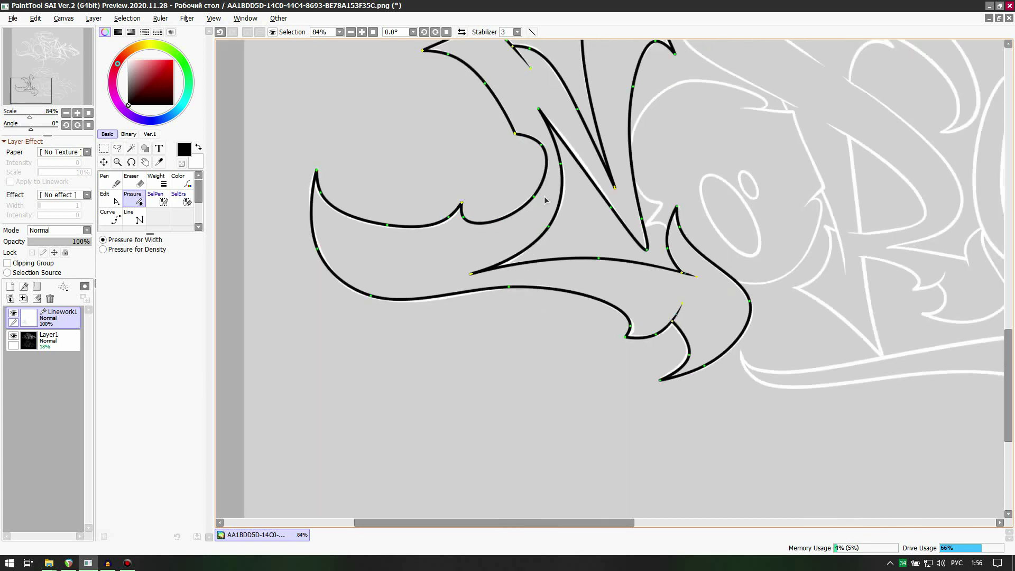
Step: Bow the upper part of the inner curve beside the long diagonal stroke outward onto the sketch line
click(104, 162)
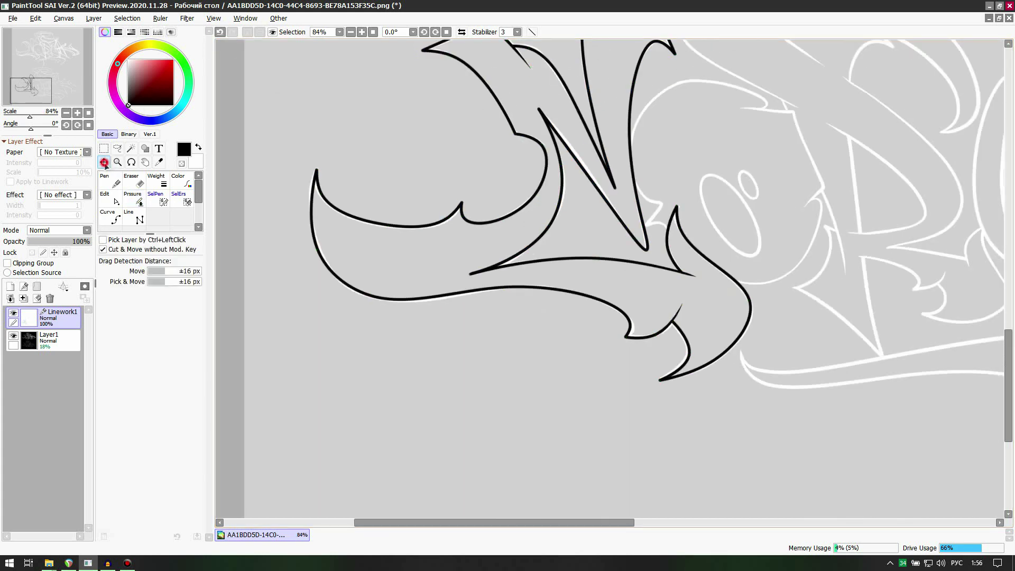
scroll(500, 287, down, 3)
scroll(520, 199, up, 5)
scroll(480, 139, up, 1)
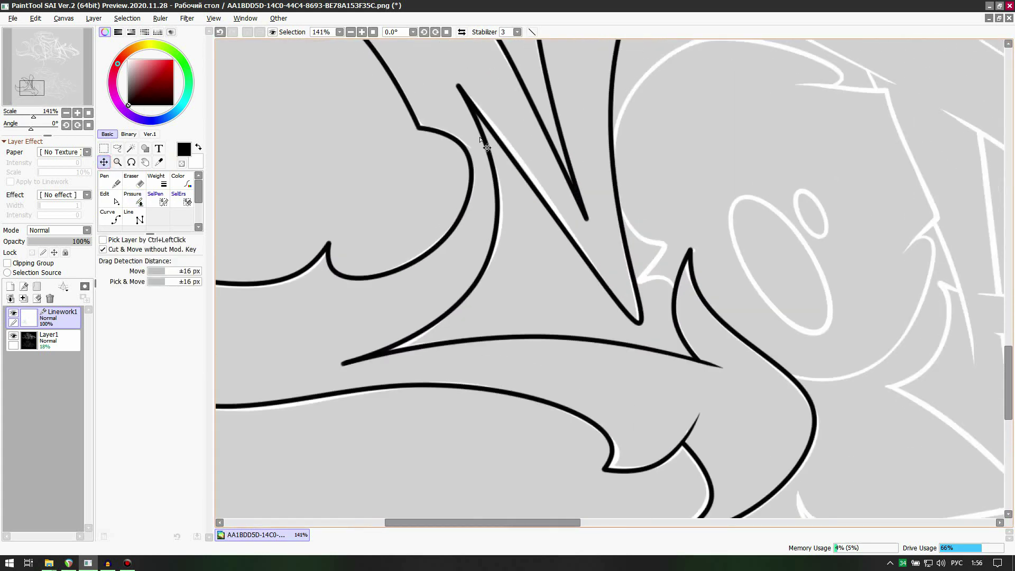
click(494, 195)
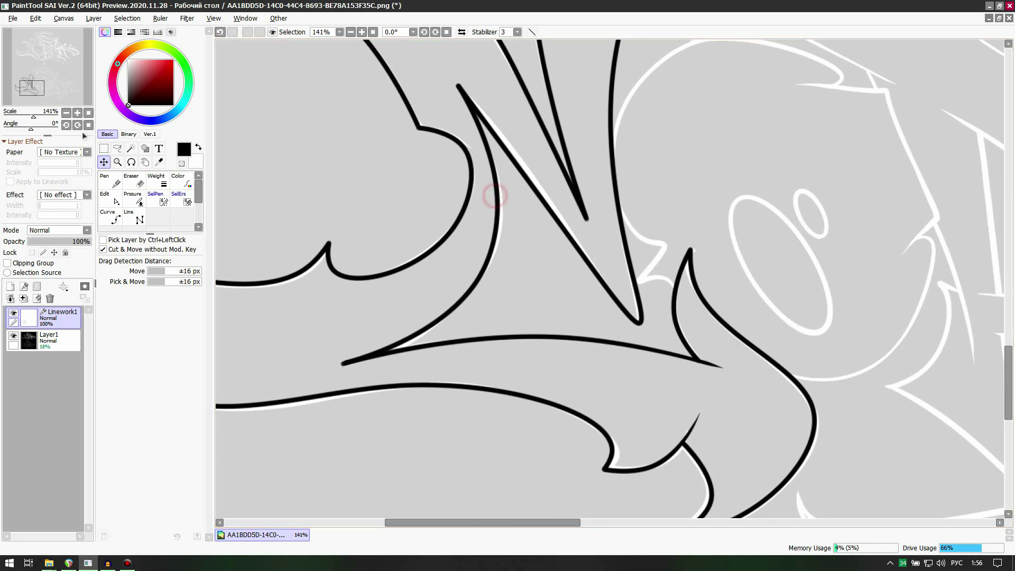
click(111, 217)
scroll(483, 189, up, 2)
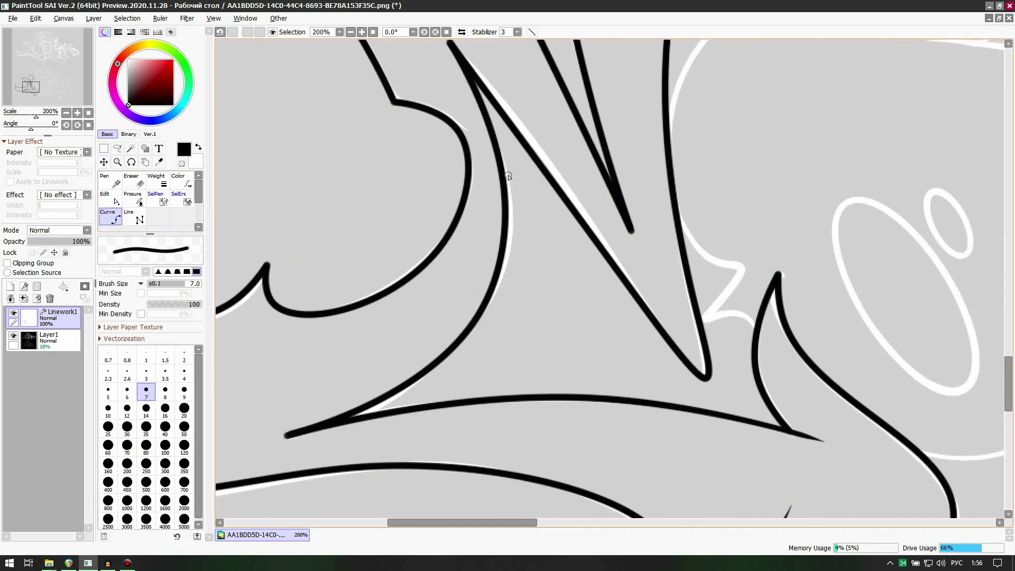
drag(504, 178, 511, 214)
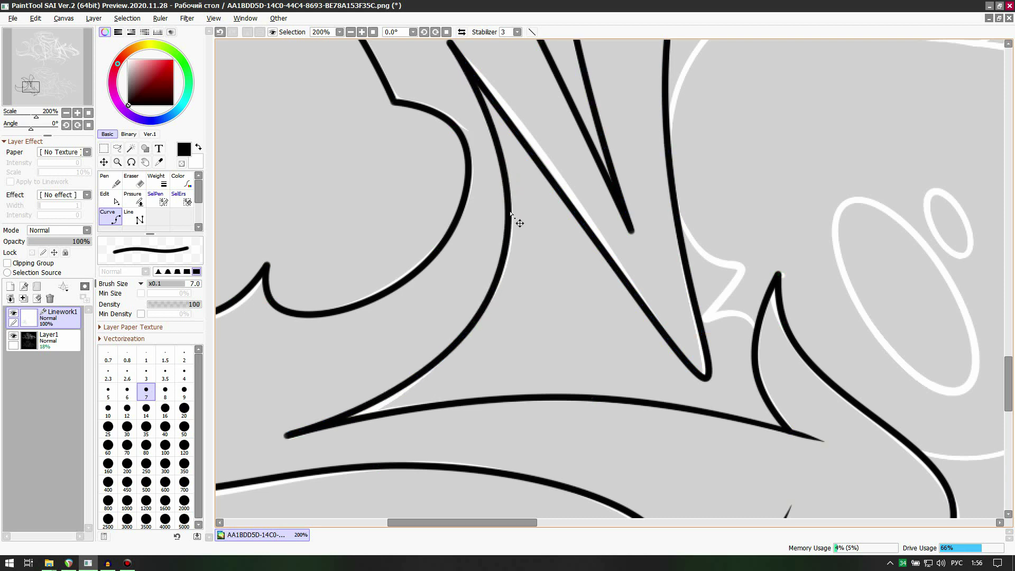
scroll(486, 334, down, 4)
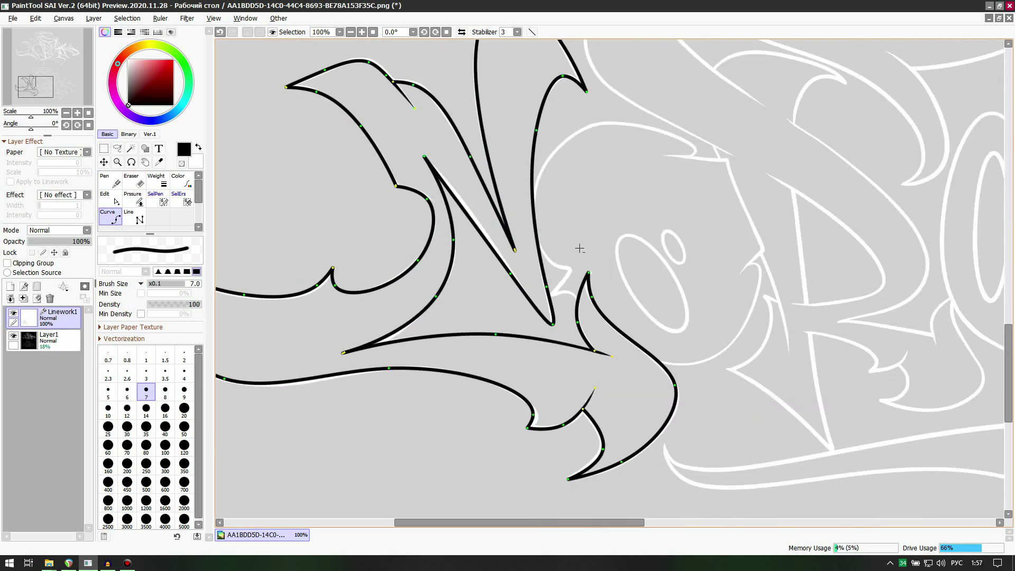
Step: Trace a curve from the pointed corner below the round face up to the small sharp tip beside it
scroll(764, 271, up, 6)
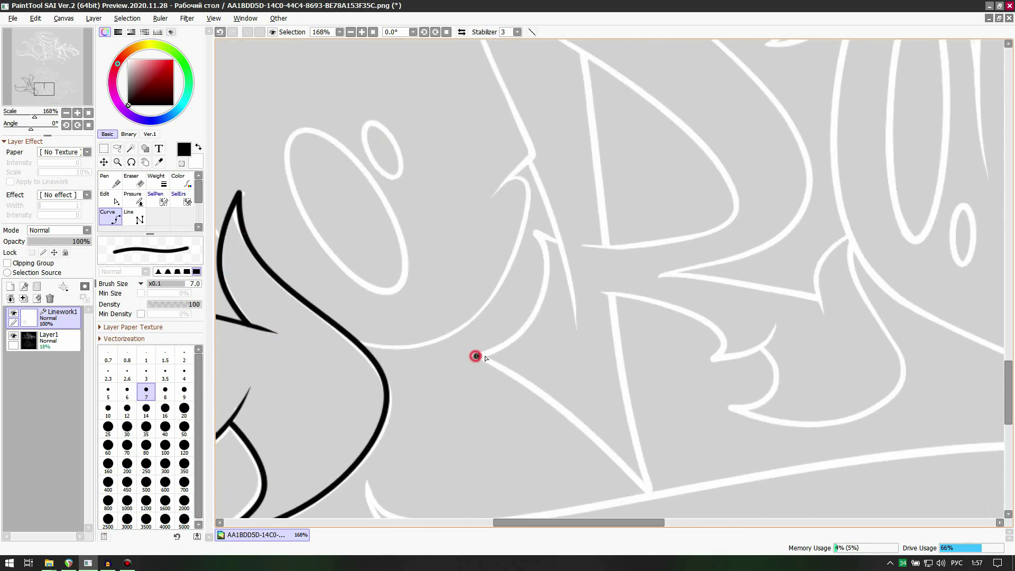
click(537, 234)
click(137, 215)
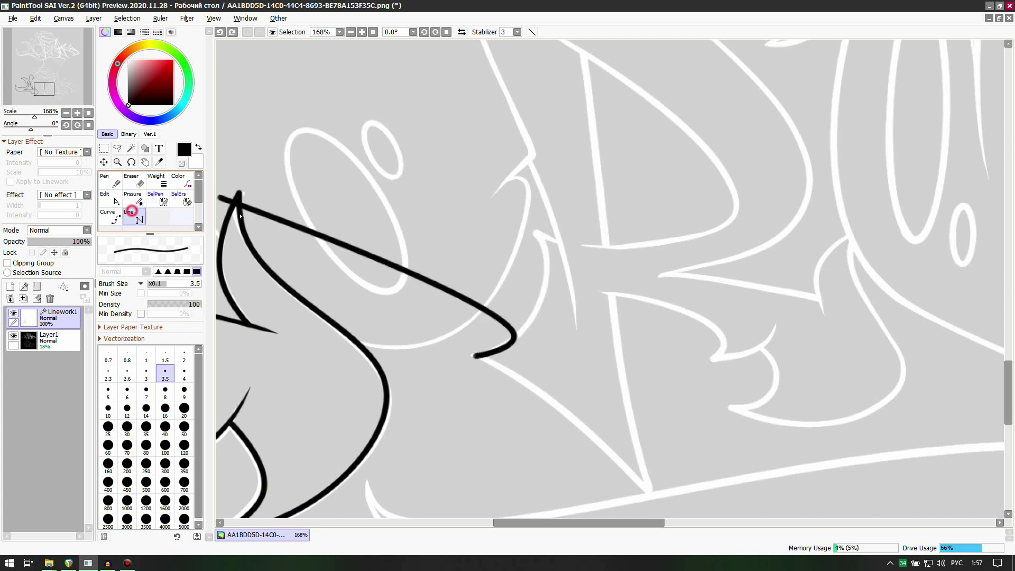
click(537, 235)
click(145, 391)
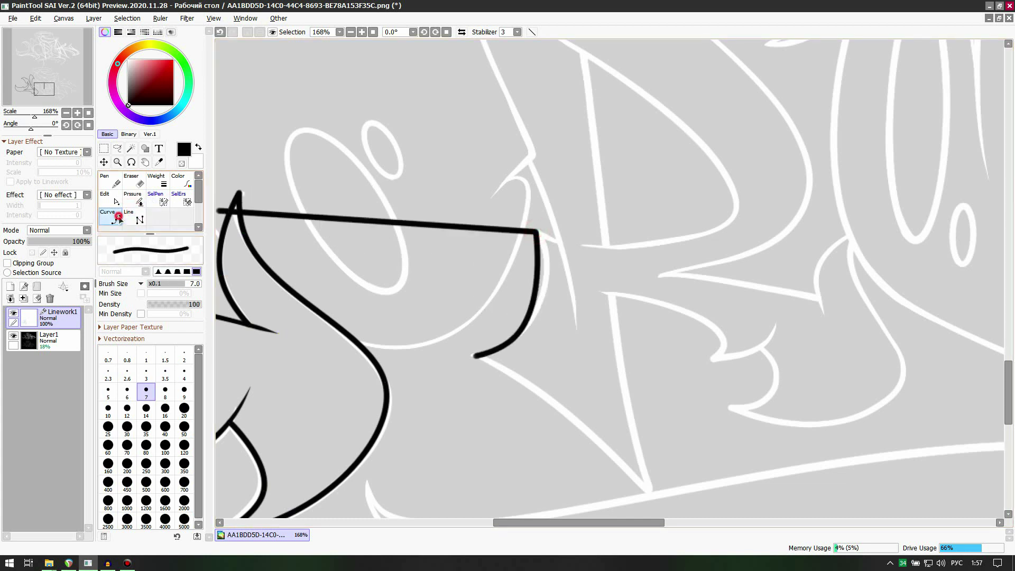
click(110, 217)
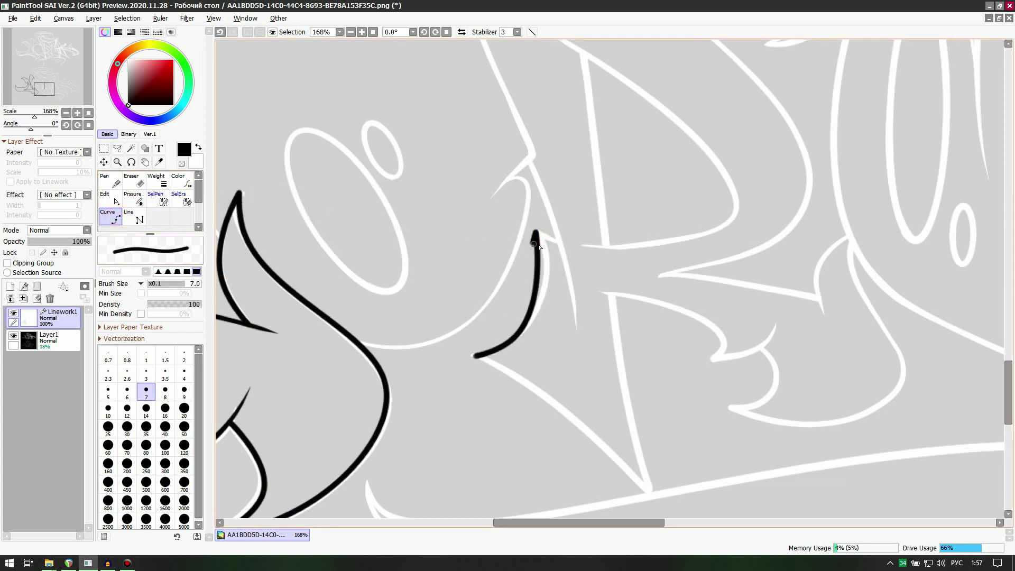
Step: Add a short straight segment from the sharp tip to the neighbouring sketch line, and bow the curve below it outward to match
click(137, 216)
scroll(526, 262, down, 1)
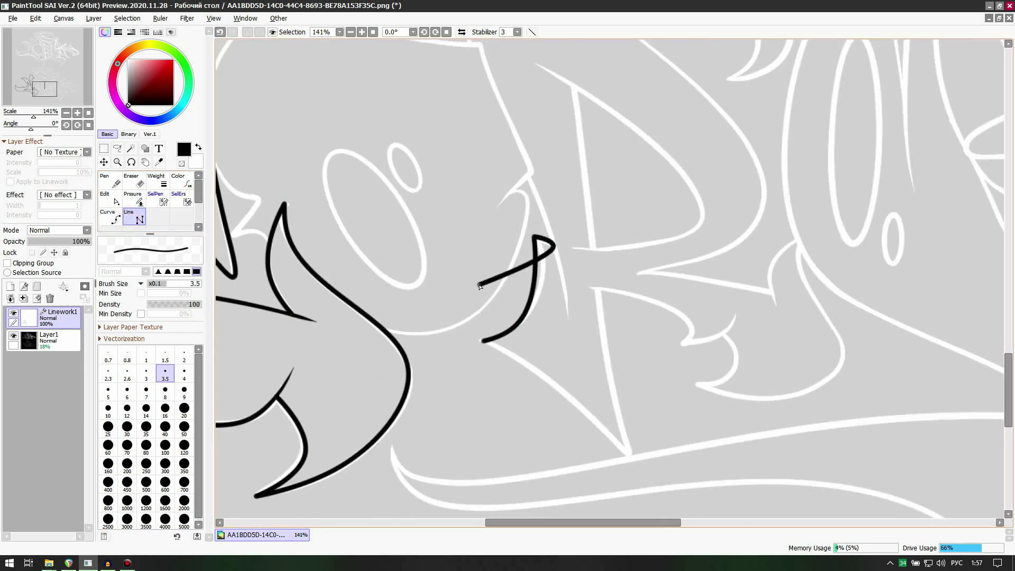
scroll(518, 261, up, 4)
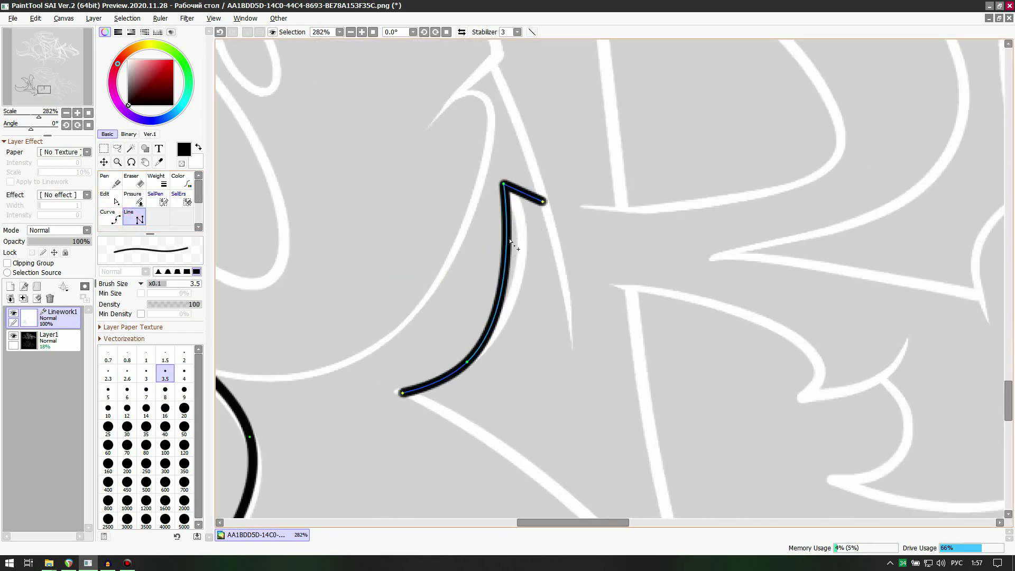
drag(507, 238, 519, 234)
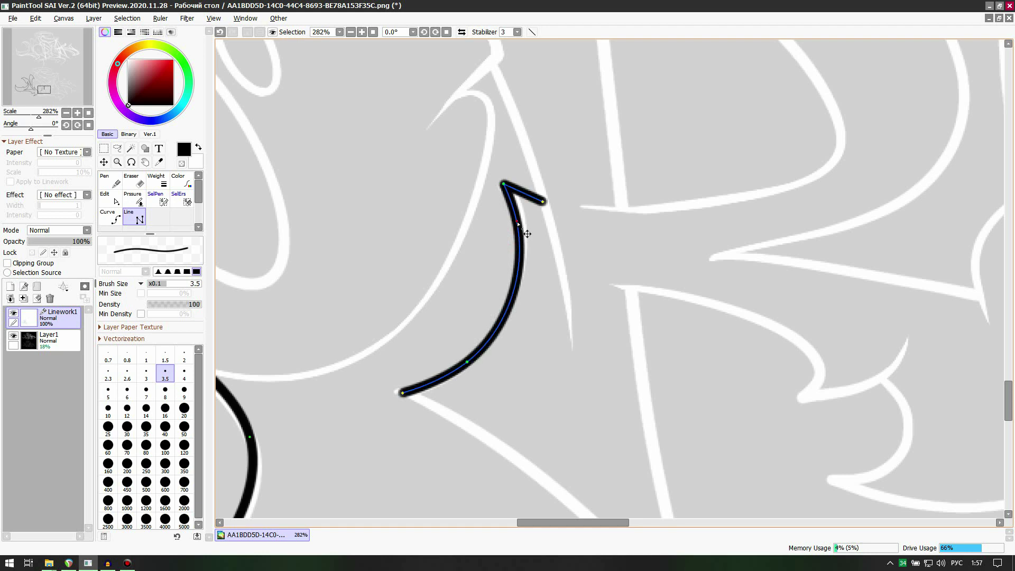
Step: Trace the bowed edge from the pointed corner down to the sharp bottom corner and back up along the steep adjoining edge
scroll(538, 241, down, 5)
scroll(552, 342, up, 5)
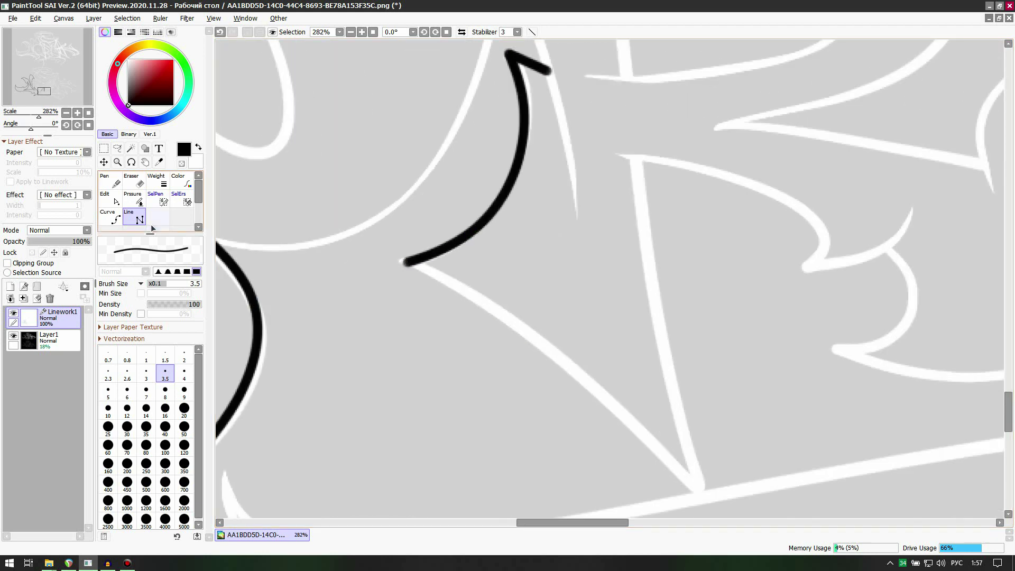
click(107, 216)
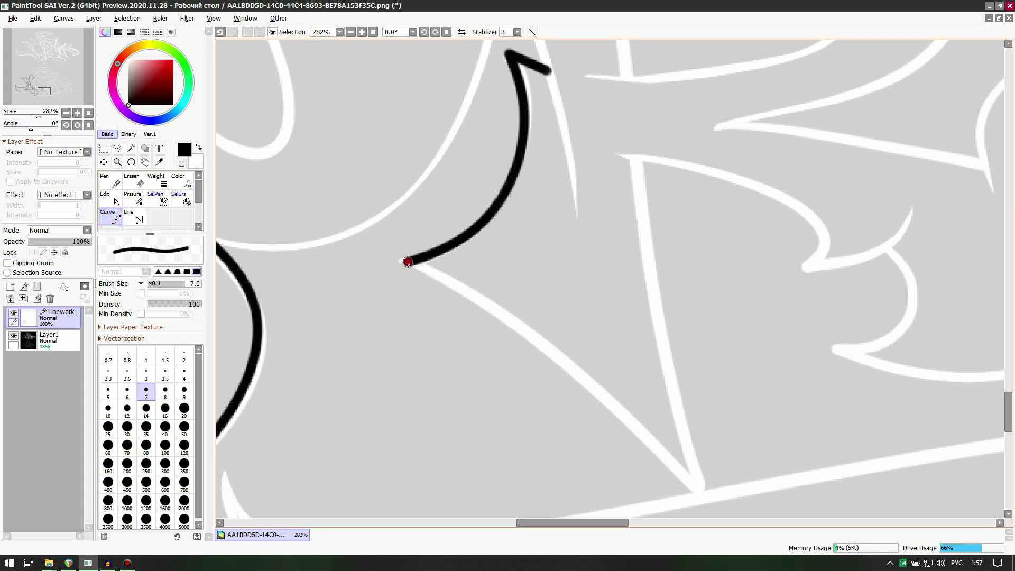
click(407, 262)
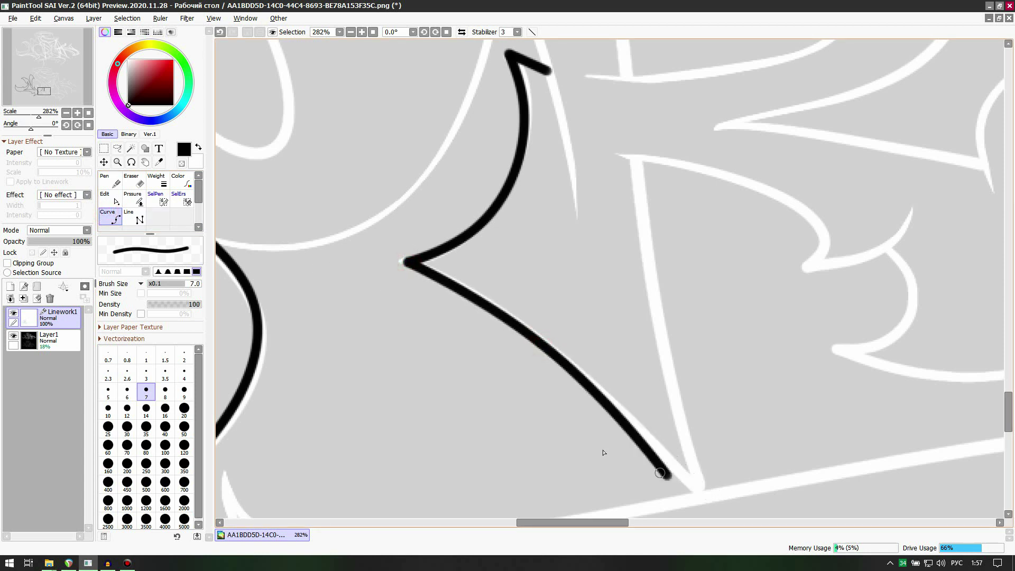
click(134, 216)
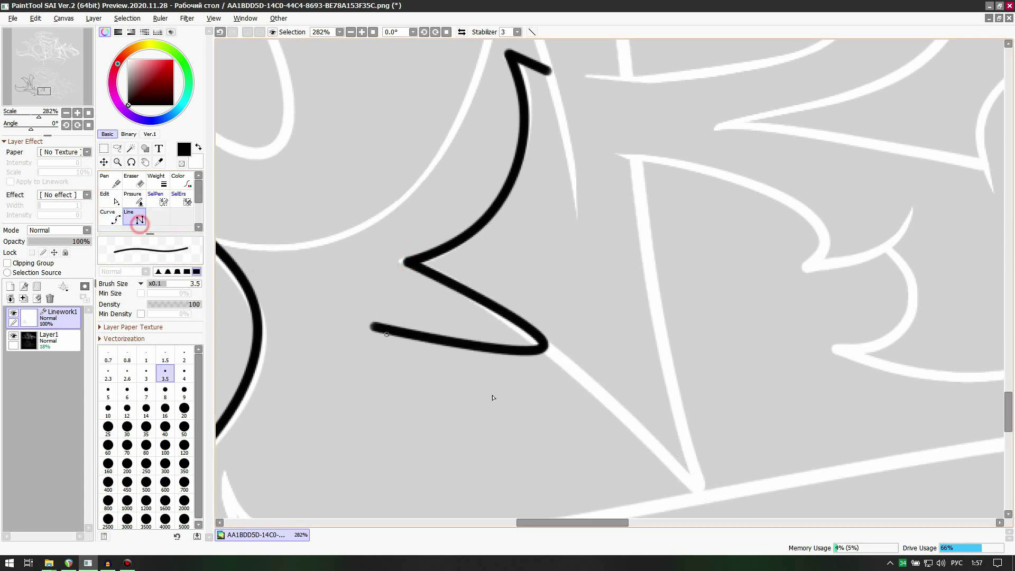
click(700, 489)
click(112, 214)
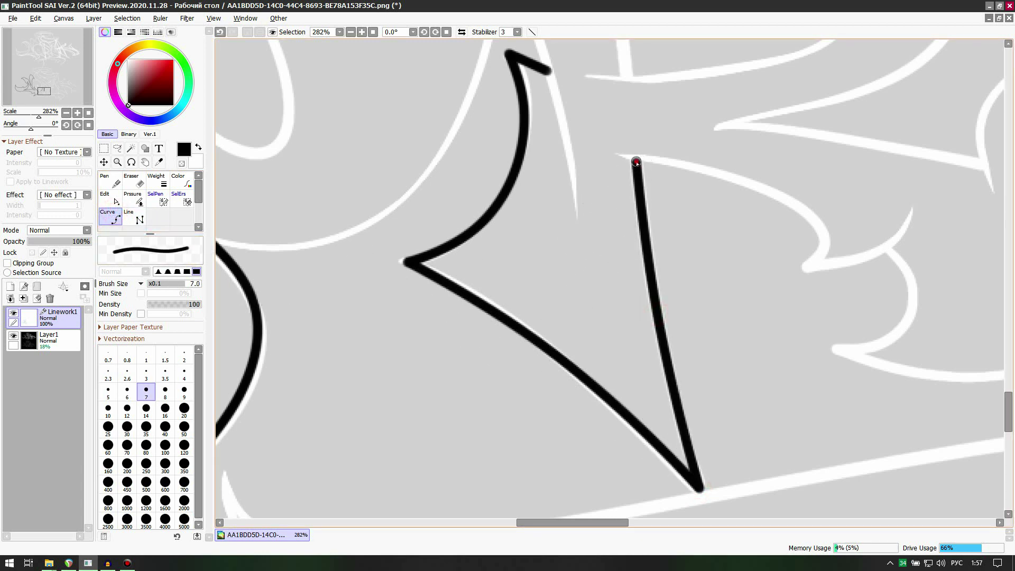
click(636, 161)
key(Escape)
Step: Trace the rounded inner outline of the D-shaped letter from its lower end around the bulge to its upper tip
scroll(634, 317, down, 2)
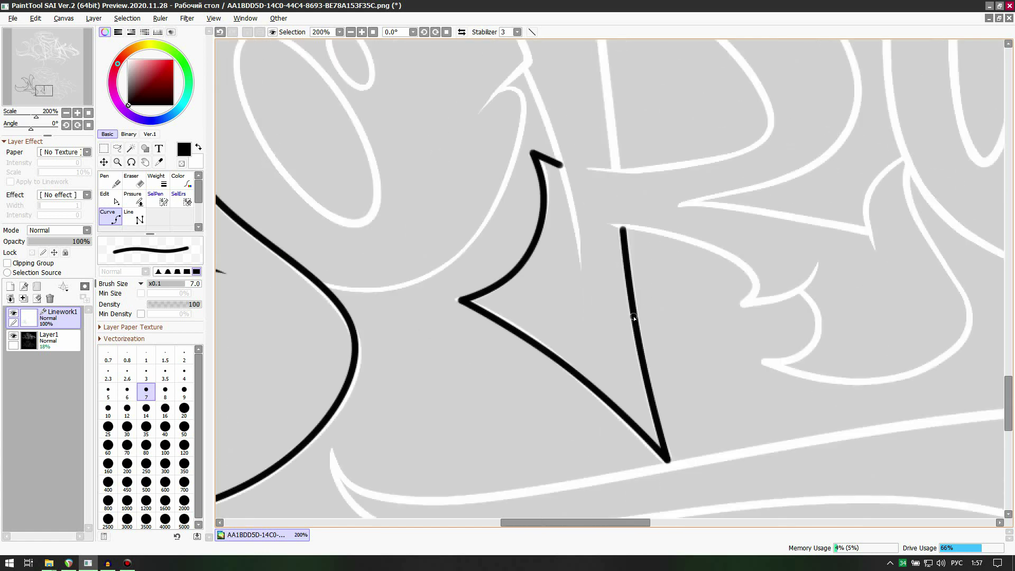
scroll(633, 317, down, 4)
scroll(638, 200, up, 4)
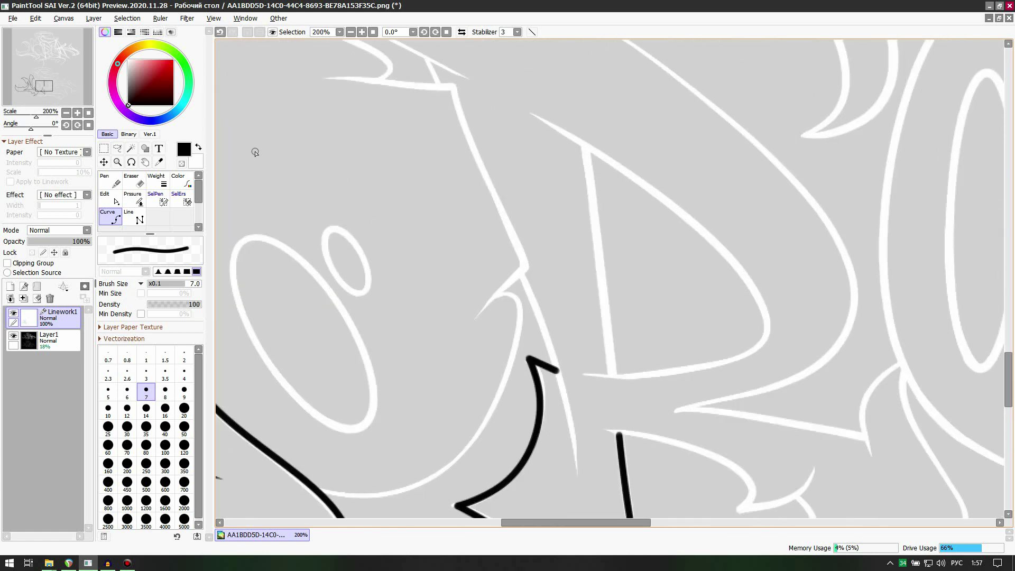
click(588, 375)
click(769, 336)
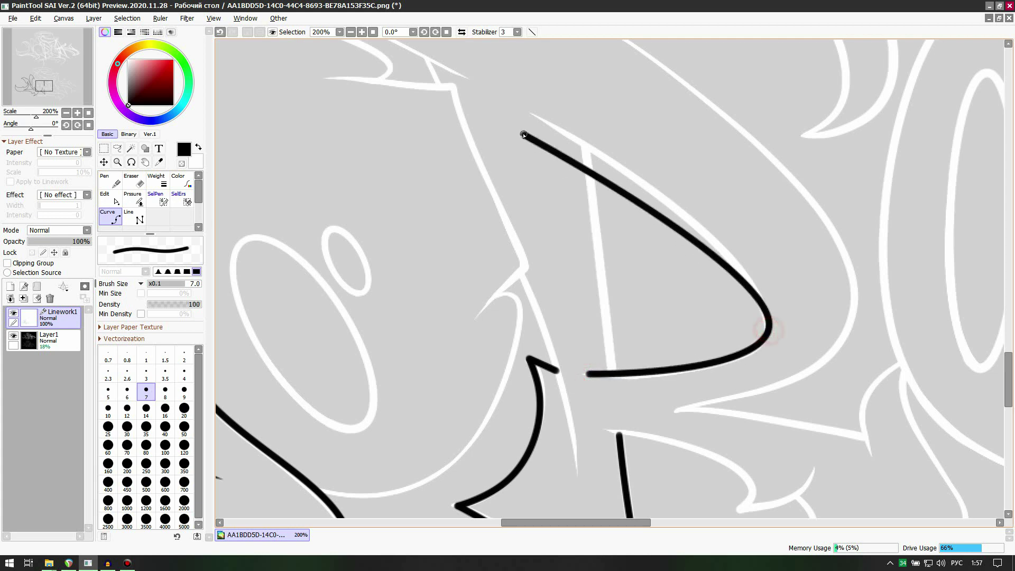
double_click(530, 115)
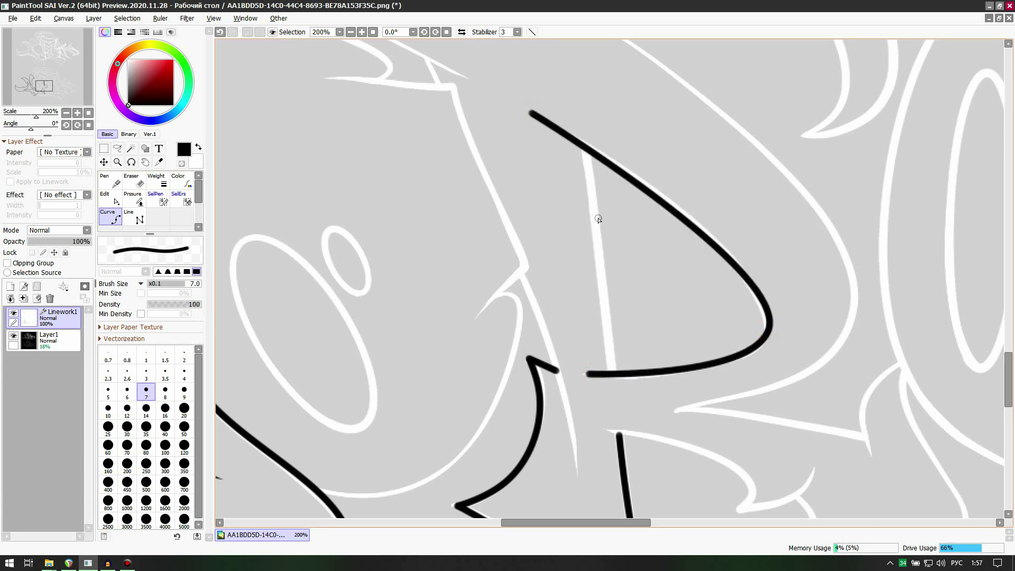
Step: Trace the curve from the spike beside the small sharp tip up to the face's edge, and the straight inner side of the D shape
scroll(490, 273, down, 3)
scroll(467, 154, up, 2)
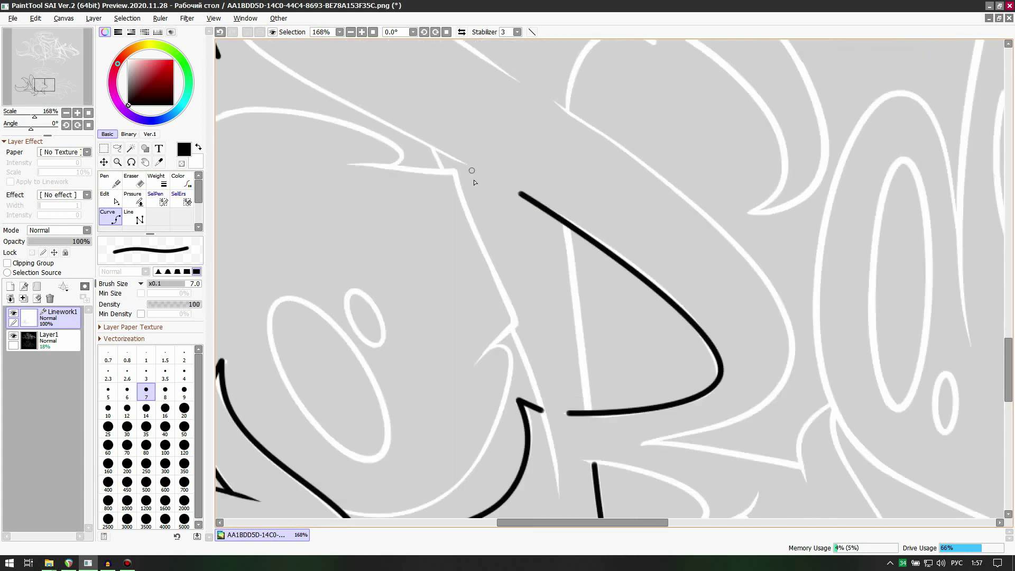
click(520, 353)
click(510, 330)
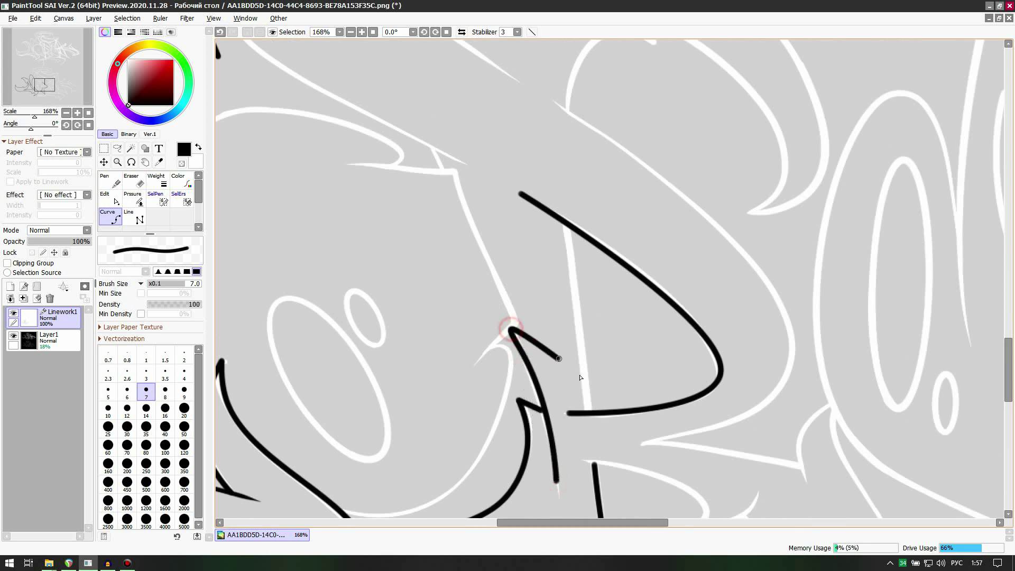
scroll(601, 402, up, 2)
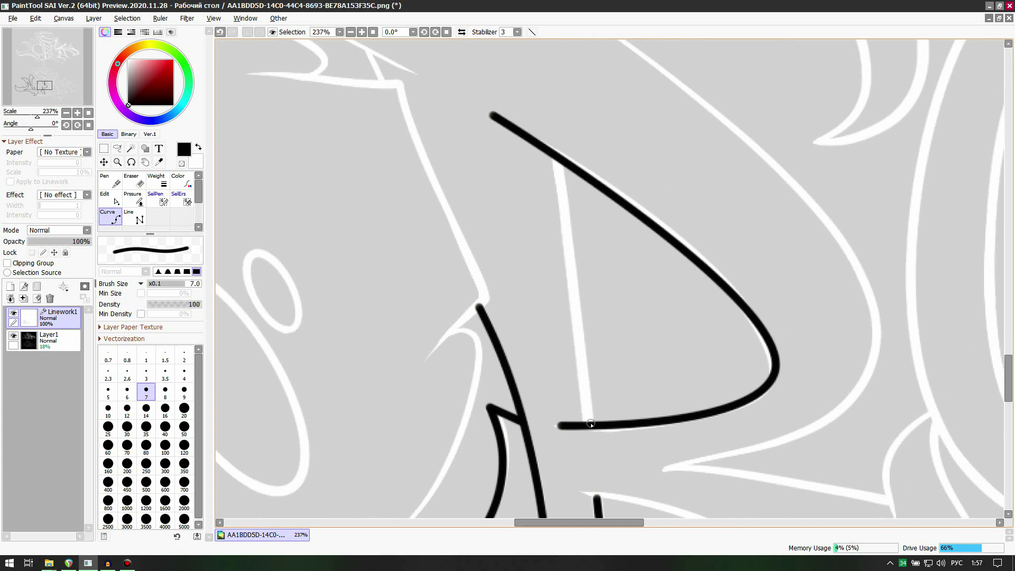
click(590, 424)
double_click(557, 160)
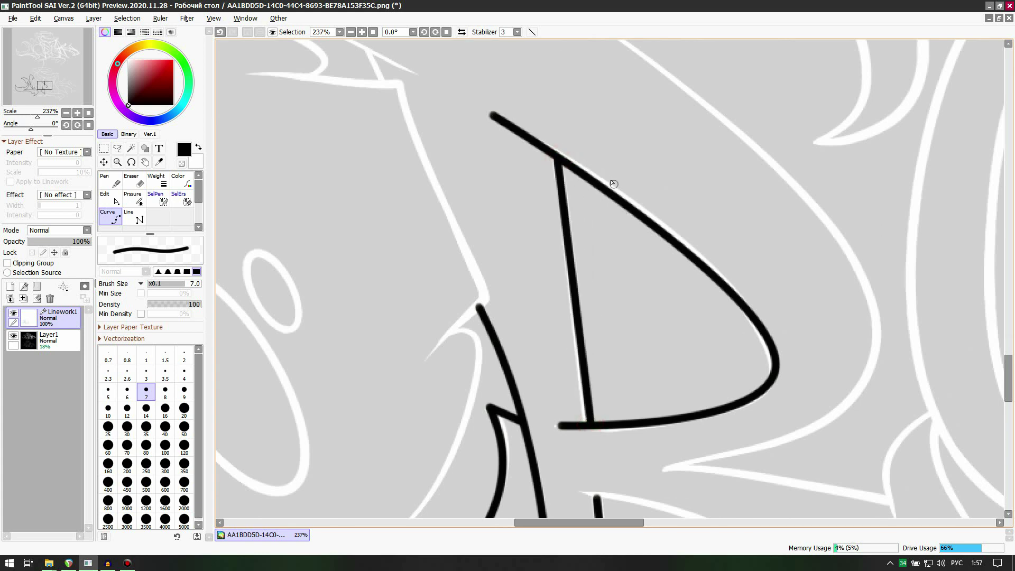
Step: Trace the arched underside of the hook above the D shape from the diagonal sketch line to the hook's pointed tip
scroll(624, 196, down, 5)
scroll(624, 154, up, 7)
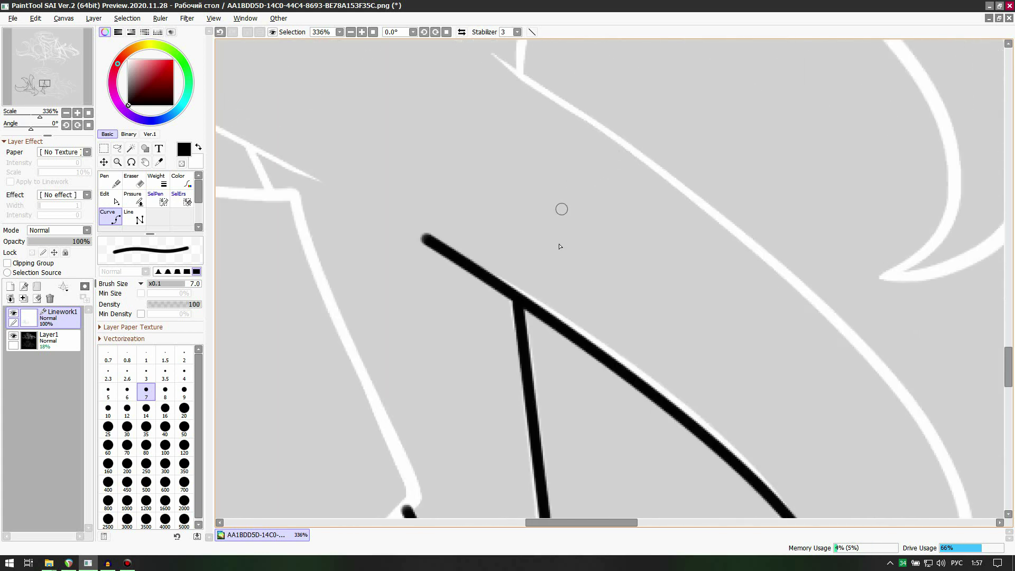
scroll(560, 242, down, 6)
scroll(475, 93, up, 4)
scroll(579, 240, up, 2)
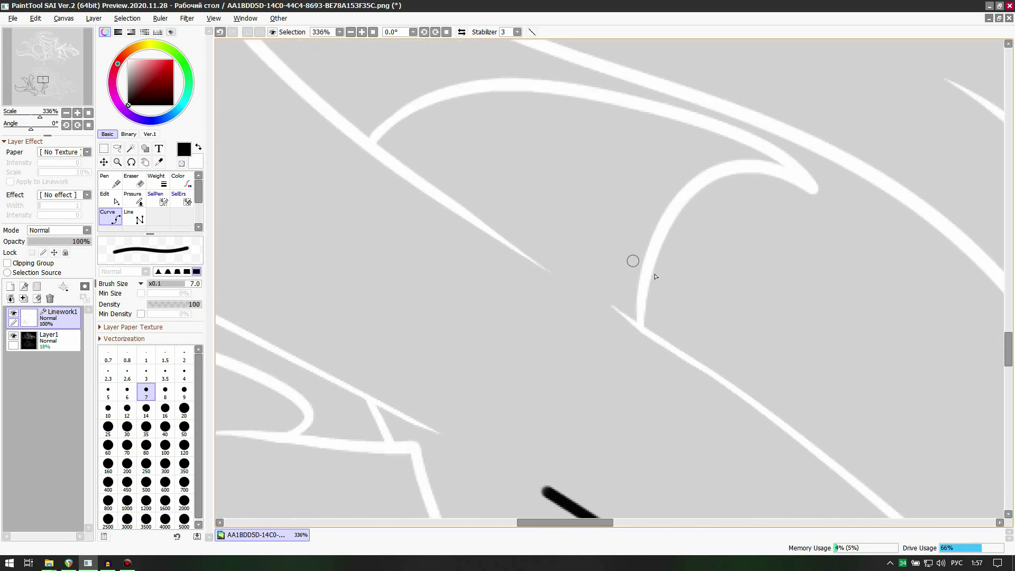
click(641, 327)
click(673, 208)
click(740, 170)
double_click(813, 193)
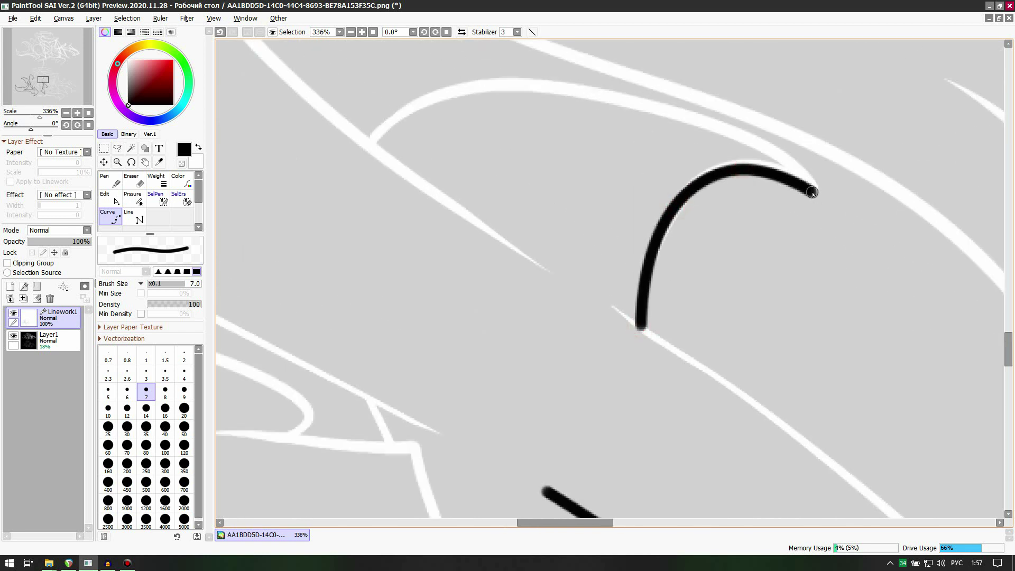
Step: Trace the hook's upper curve from its tip back to the diagonal sketch line, and adjust its points to follow the sketch
click(747, 145)
click(467, 83)
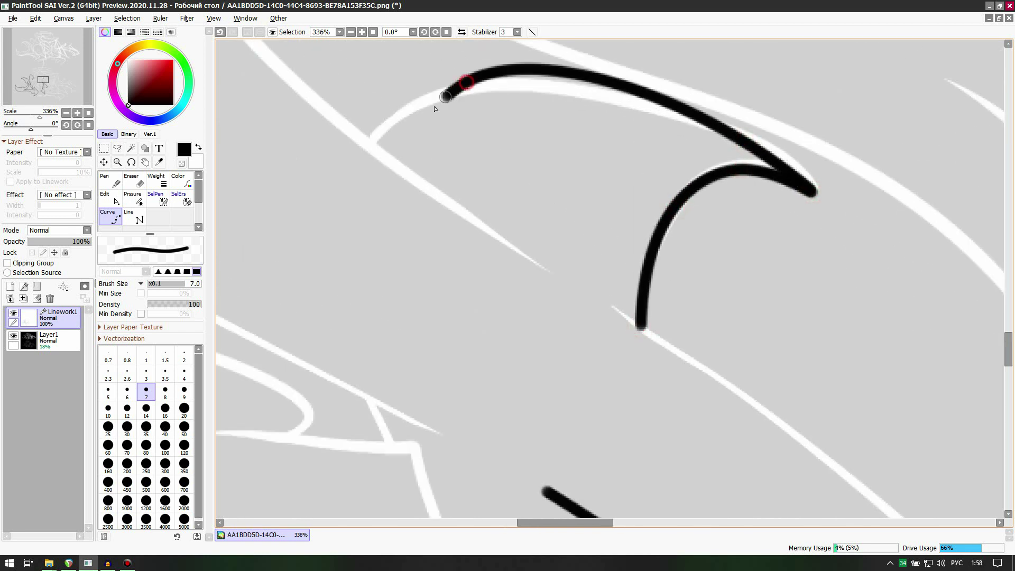
double_click(370, 142)
drag(533, 74, 537, 84)
drag(468, 81, 415, 110)
drag(745, 144, 679, 131)
Step: Add the short connecting stroke between the long diagonal sketch line and the corner above the round face
scroll(689, 151, down, 2)
scroll(464, 328, up, 2)
drag(463, 328, 566, 255)
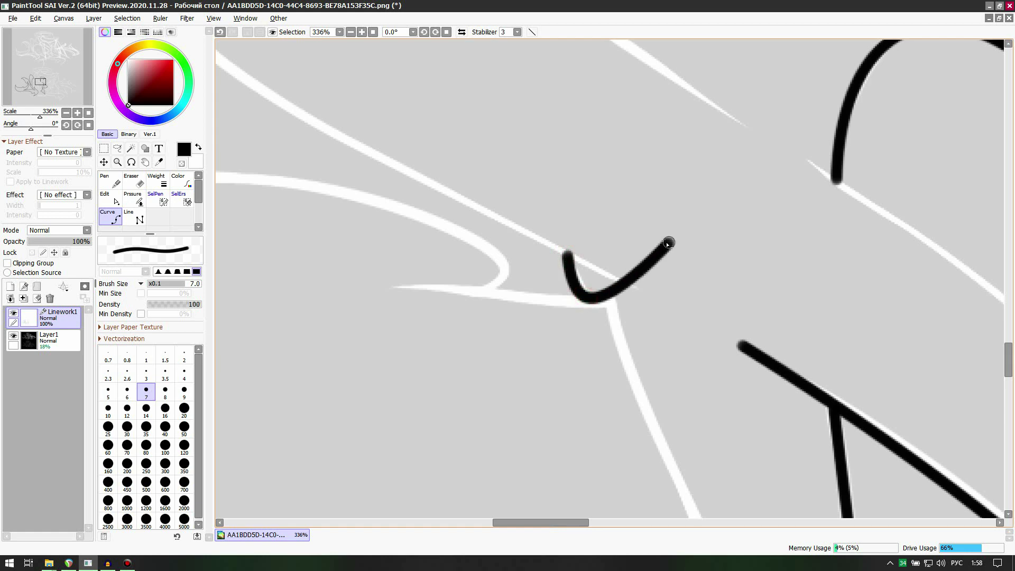
key(Escape)
click(646, 249)
Step: Trace the horn's long outer curve from its top below the halo around the bend to the end past the short connecting stroke
scroll(483, 233, down, 7)
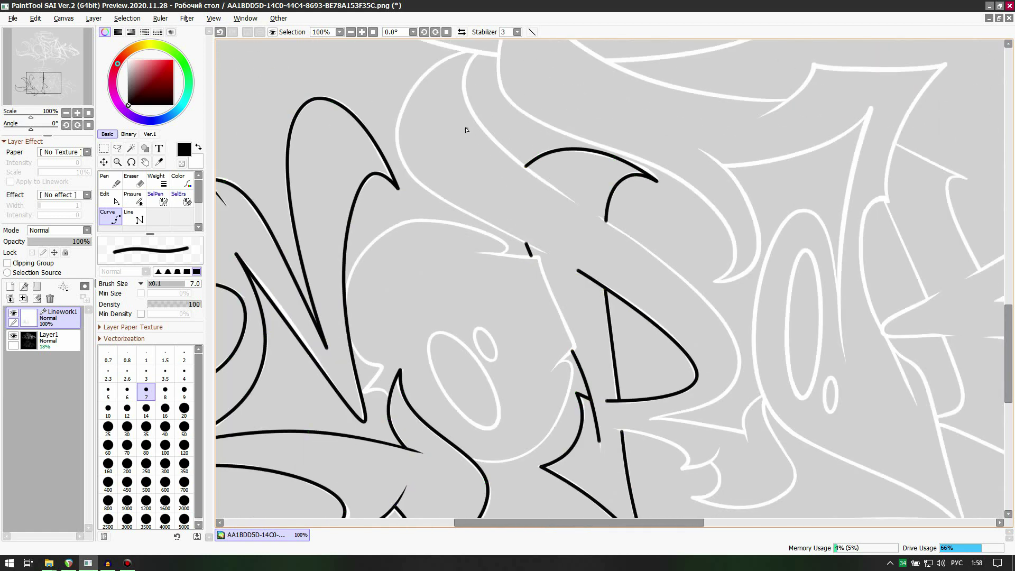
scroll(465, 129, up, 4)
scroll(452, 158, down, 4)
scroll(477, 174, up, 3)
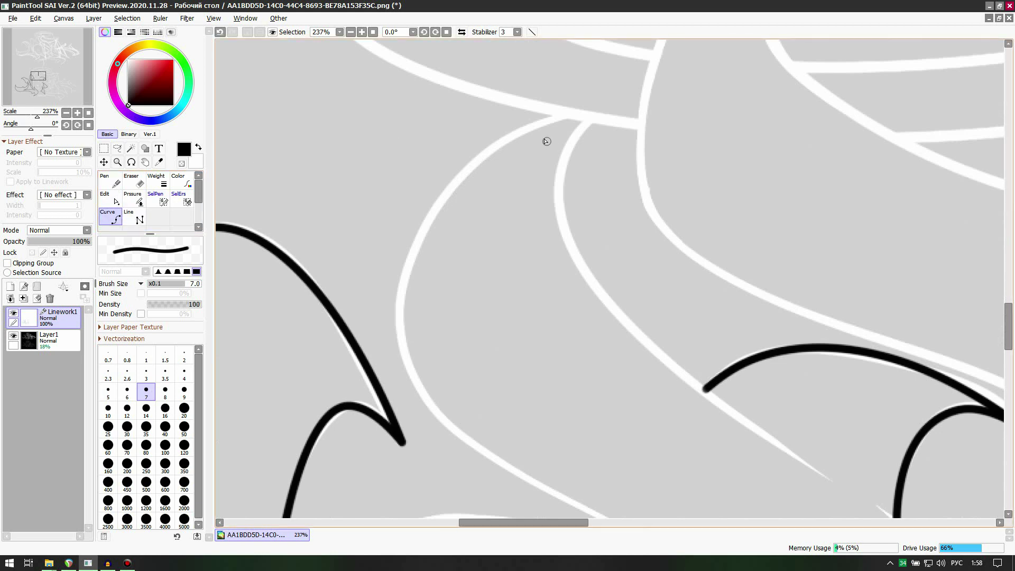
click(567, 114)
click(422, 230)
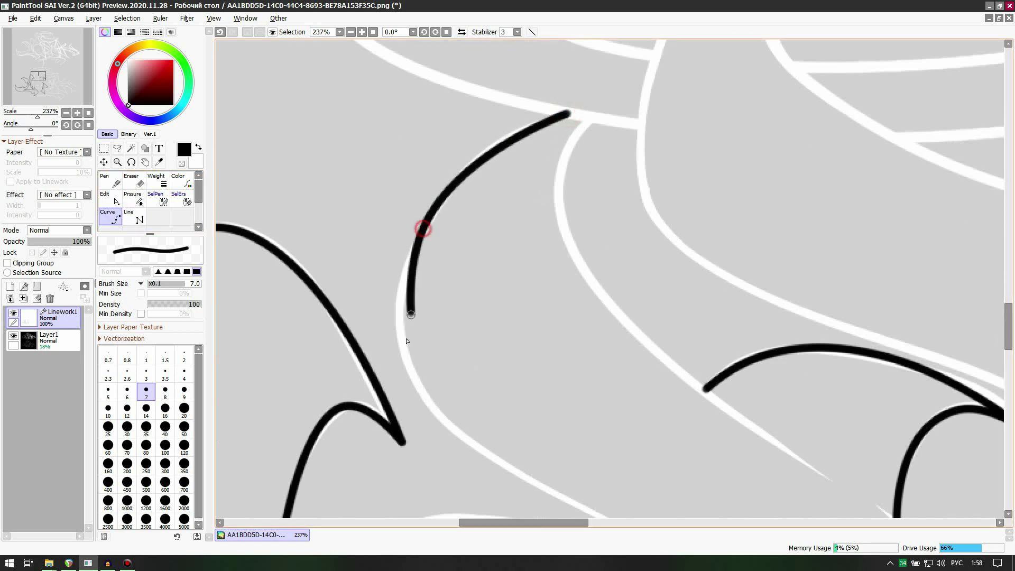
scroll(436, 372, down, 6)
scroll(439, 407, up, 5)
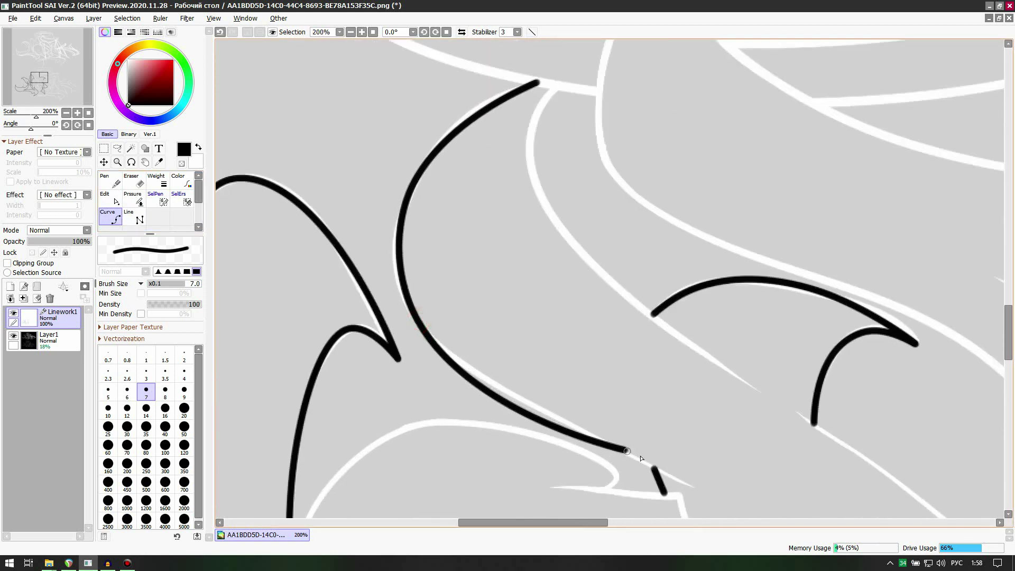
click(705, 491)
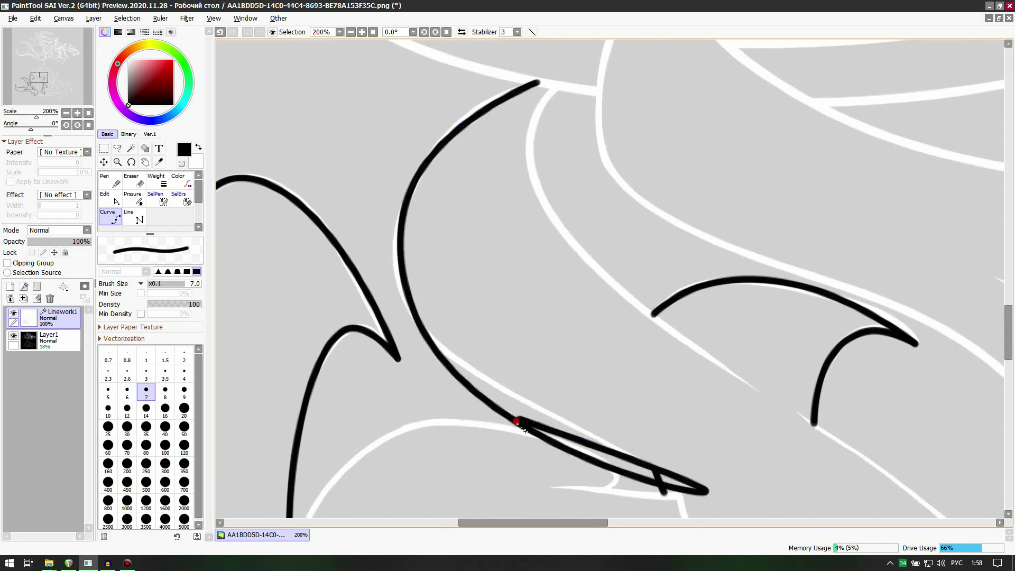
key(Escape)
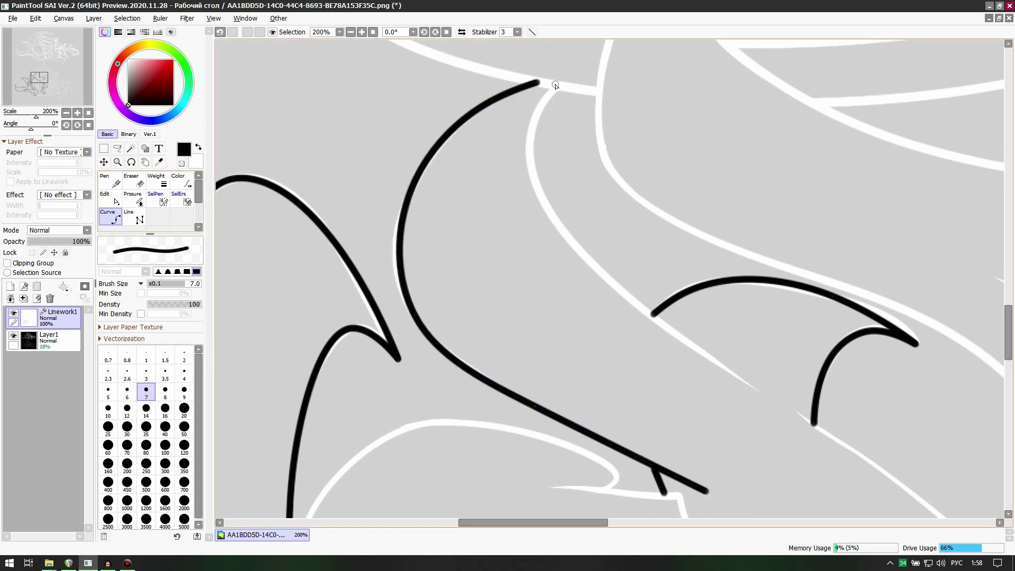
Step: Trace the horn's inner curve from beside its top down past the start of the hook
click(533, 153)
scroll(546, 240, down, 5)
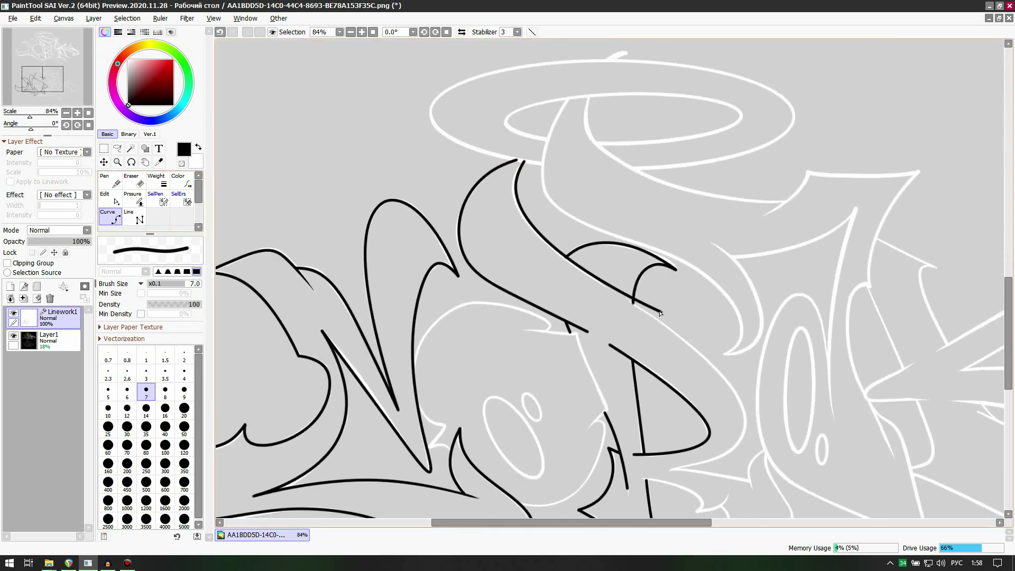
scroll(677, 317, up, 5)
click(550, 262)
scroll(547, 259, down, 4)
scroll(473, 211, up, 4)
key(Escape)
Step: Reshape the horn's inner curve so its upper bend and long diagonal follow the sketch line
scroll(468, 228, up, 5)
scroll(481, 270, down, 7)
scroll(436, 161, up, 4)
shift+click(445, 173)
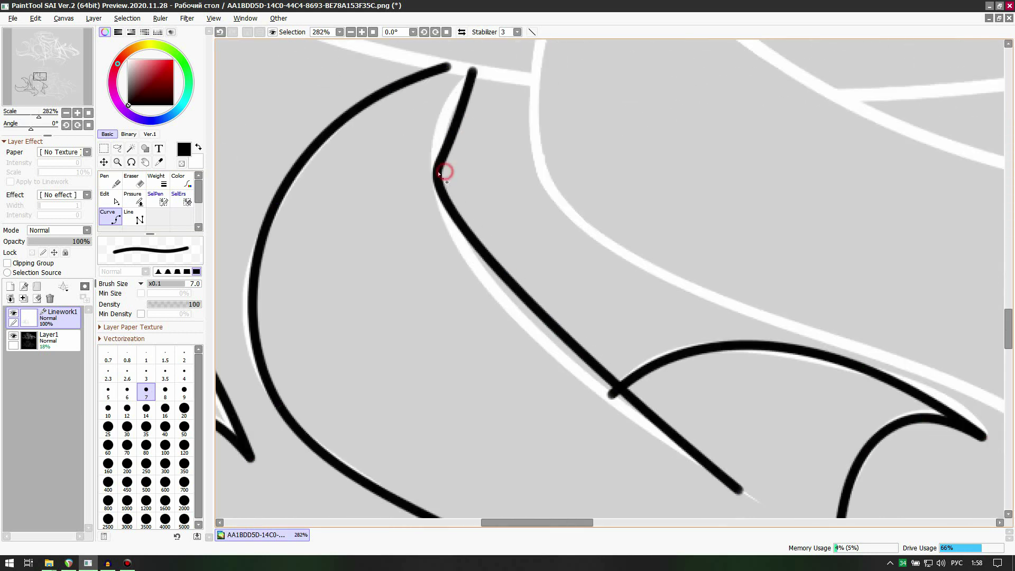
key(ctrl+z)
drag(446, 170, 446, 158)
scroll(613, 349, up, 1)
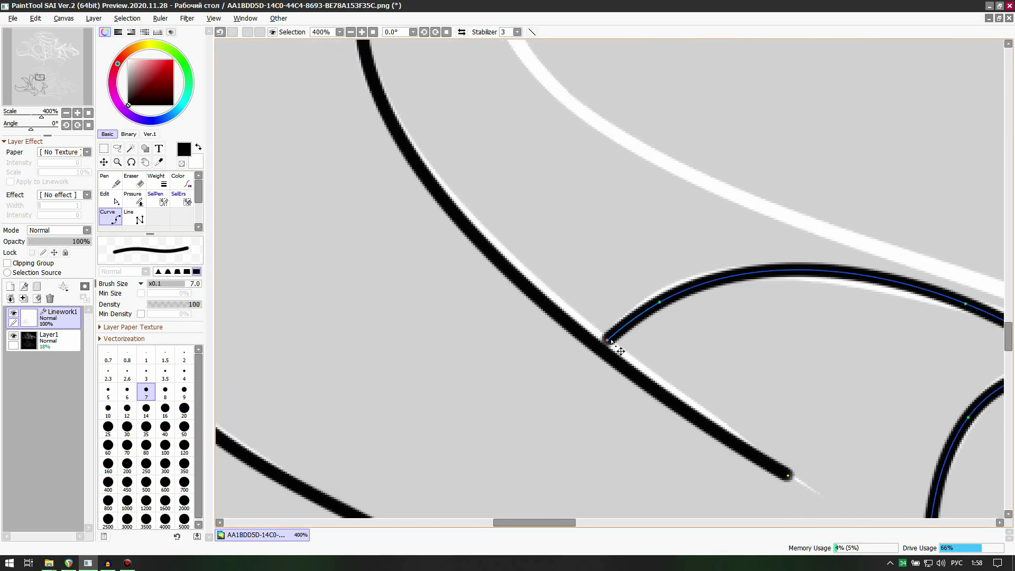
Step: Trace the D shape's outer curve from below the hook to the pointed lower tip, add the straight edge beyond it, and refine the bend
scroll(597, 272, down, 5)
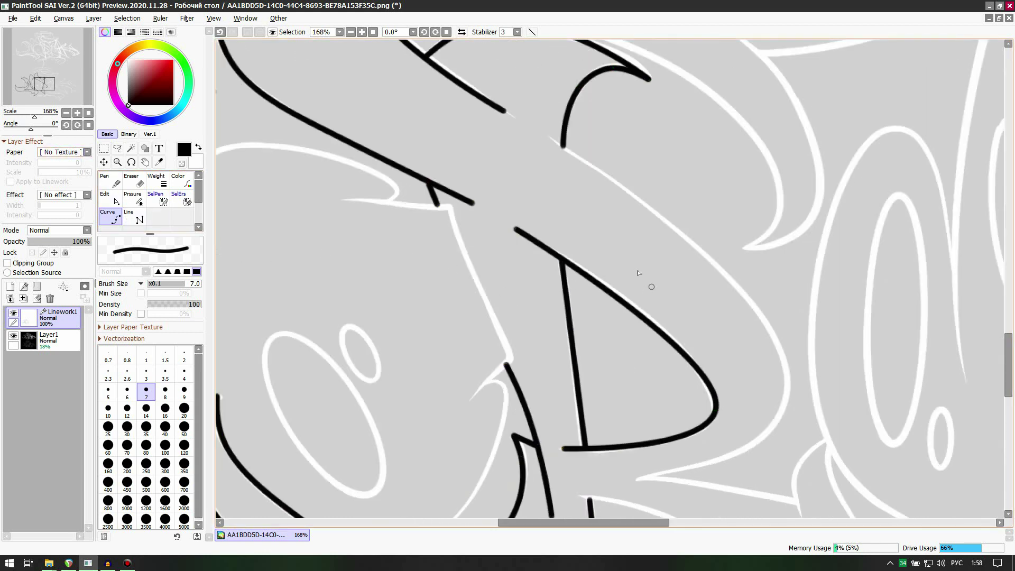
click(545, 134)
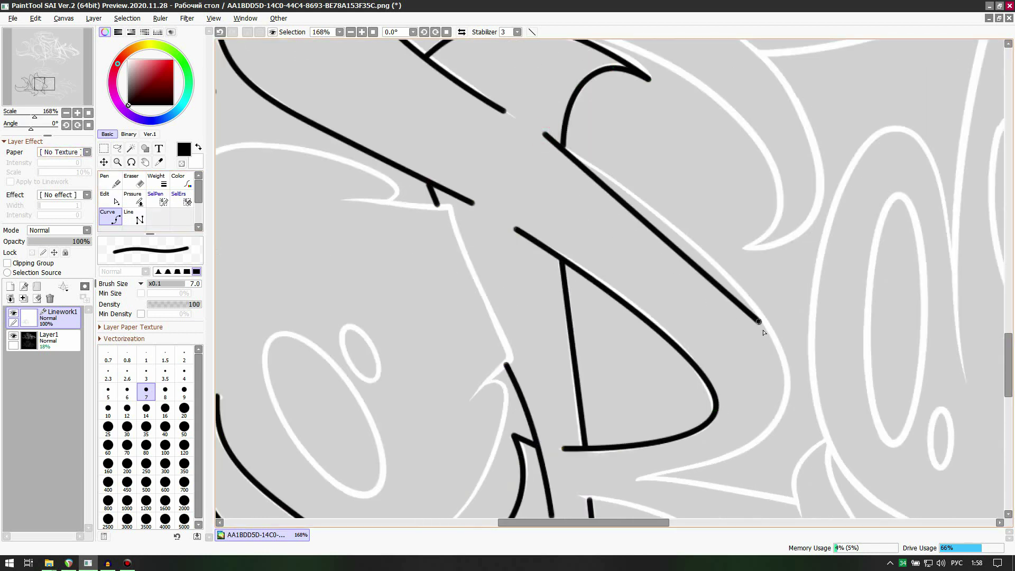
click(783, 364)
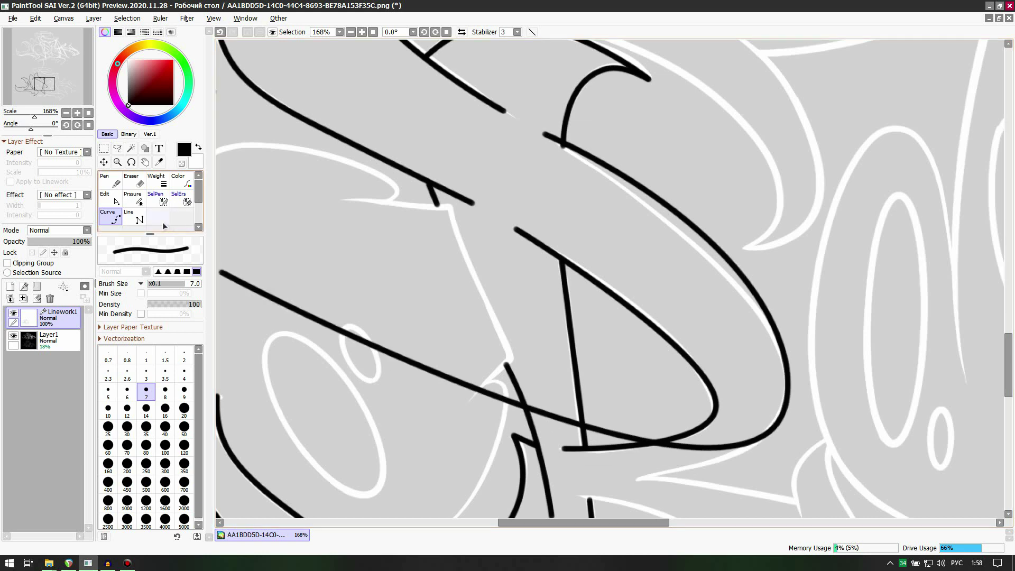
click(139, 217)
scroll(788, 507, down, 2)
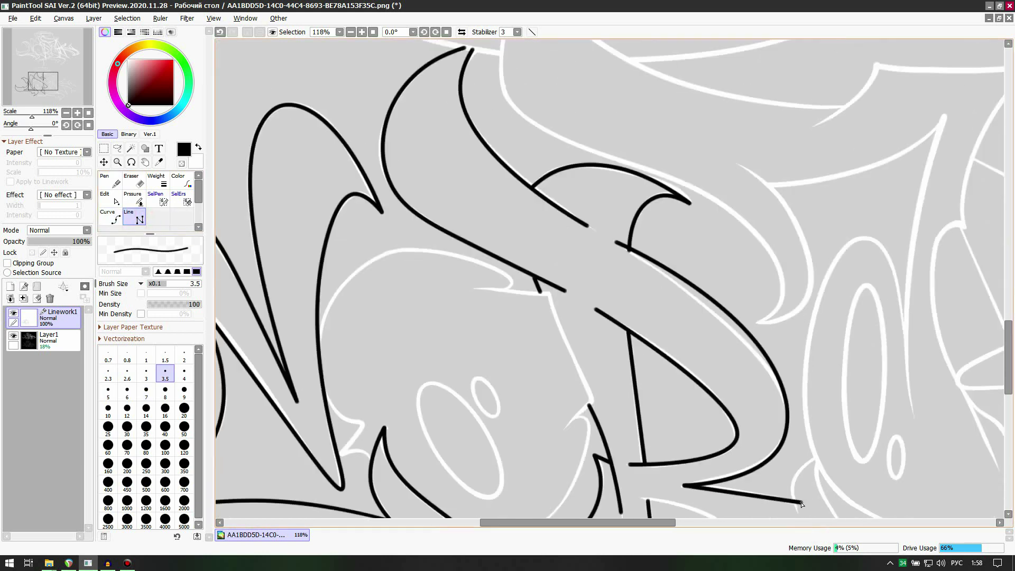
scroll(798, 503, up, 4)
click(788, 498)
ctrl+click(713, 433)
ctrl+click(756, 397)
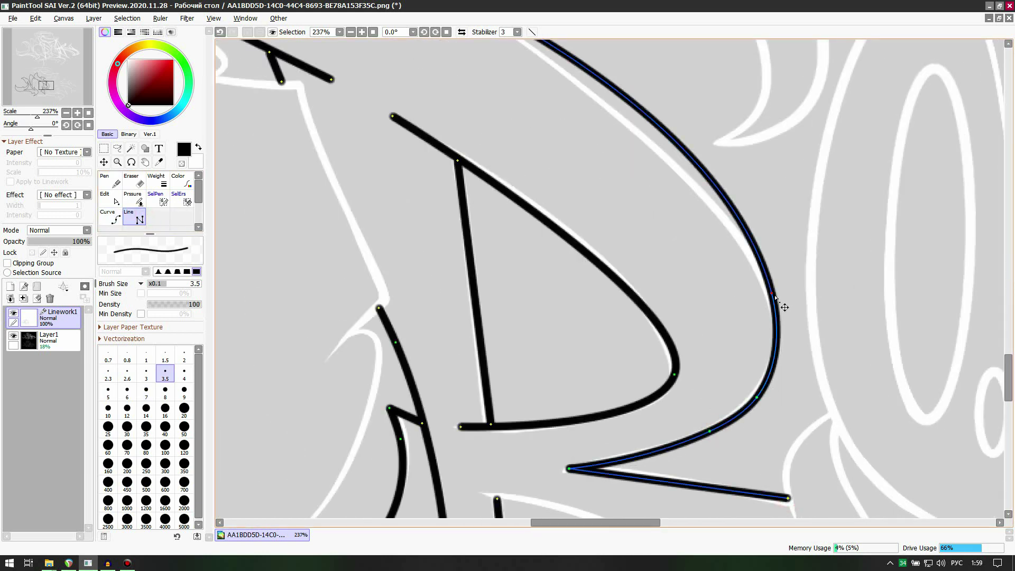
Step: Bow the straight edge running out from the pointed tip below the D shape slightly upward
scroll(785, 307, down, 3)
scroll(645, 355, up, 3)
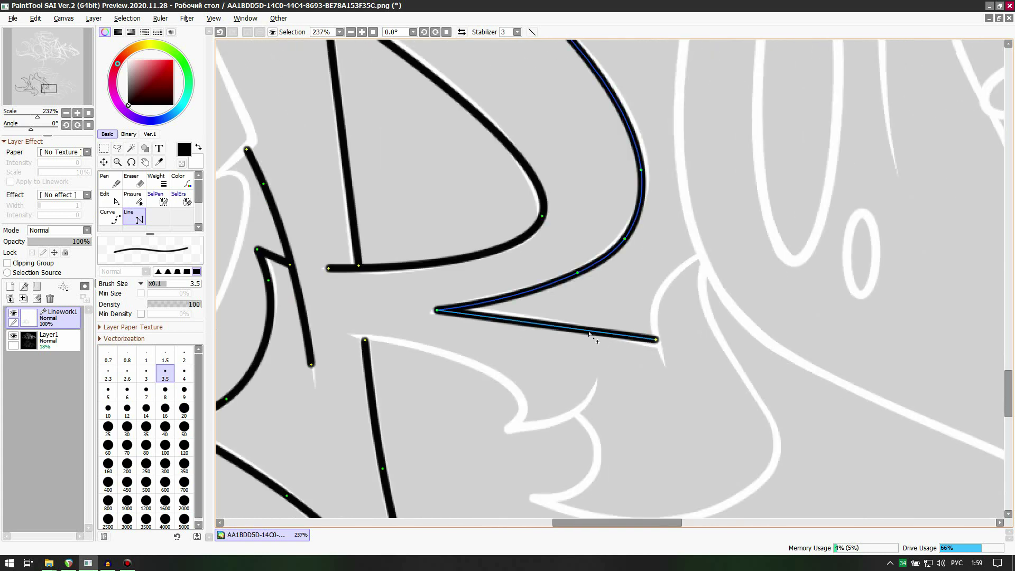
drag(589, 333, 589, 328)
right_click(636, 342)
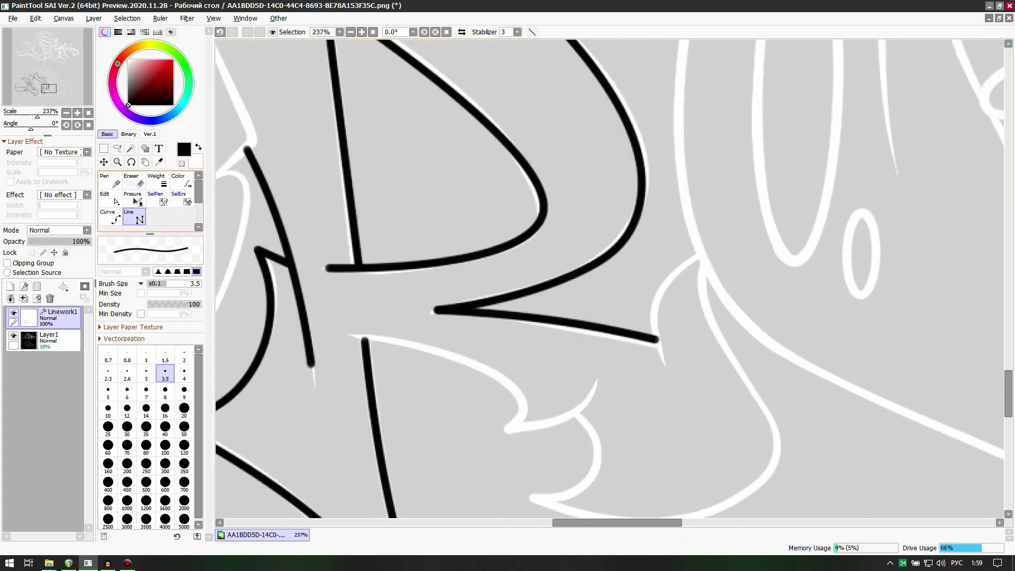
Step: Trace the curl's upper edge below the D shape, from beside the stem's top over to the first pointed notch
click(109, 217)
scroll(477, 396, down, 3)
scroll(316, 256, up, 3)
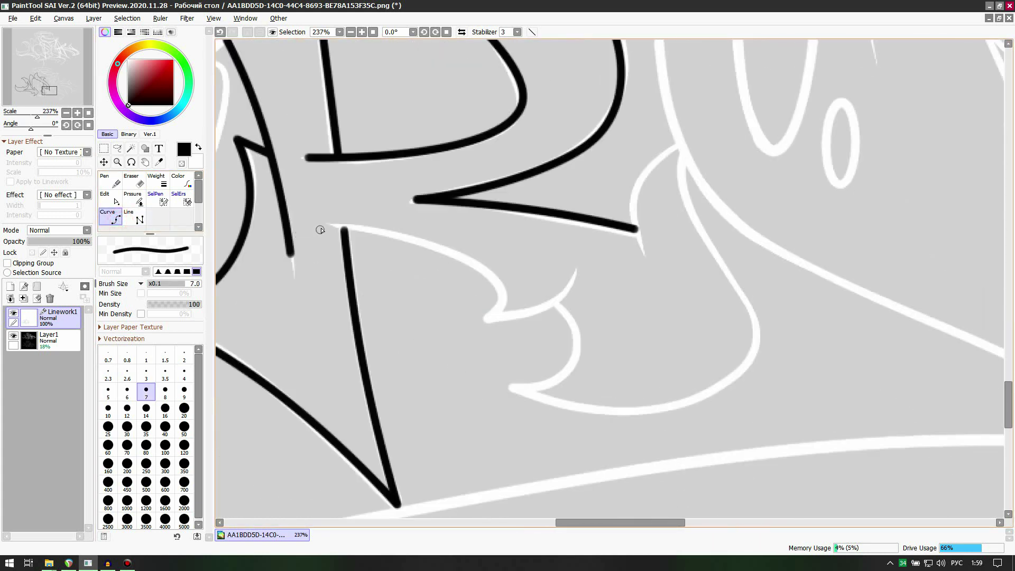
click(491, 271)
right_click(491, 312)
click(138, 217)
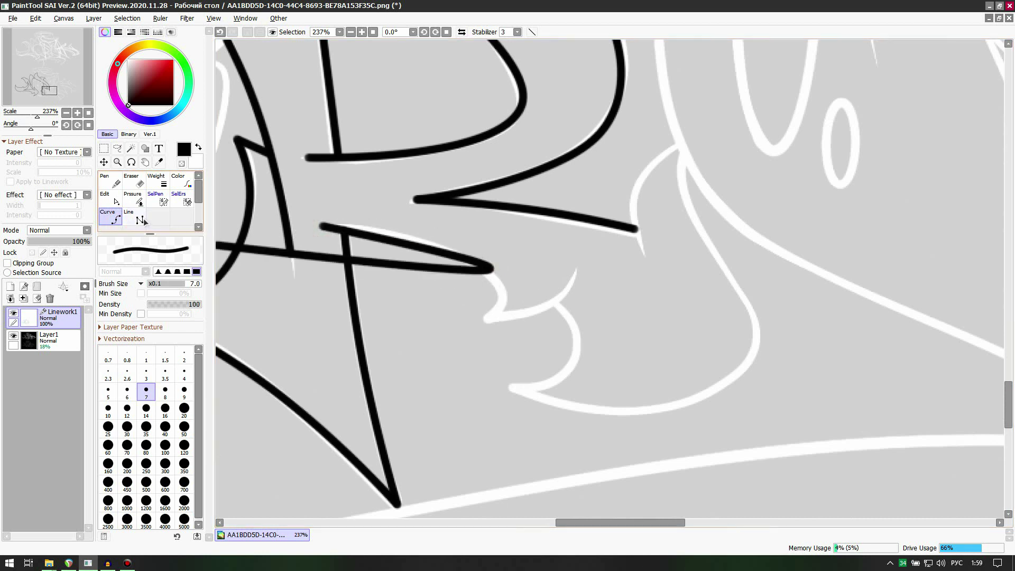
click(489, 323)
click(219, 248)
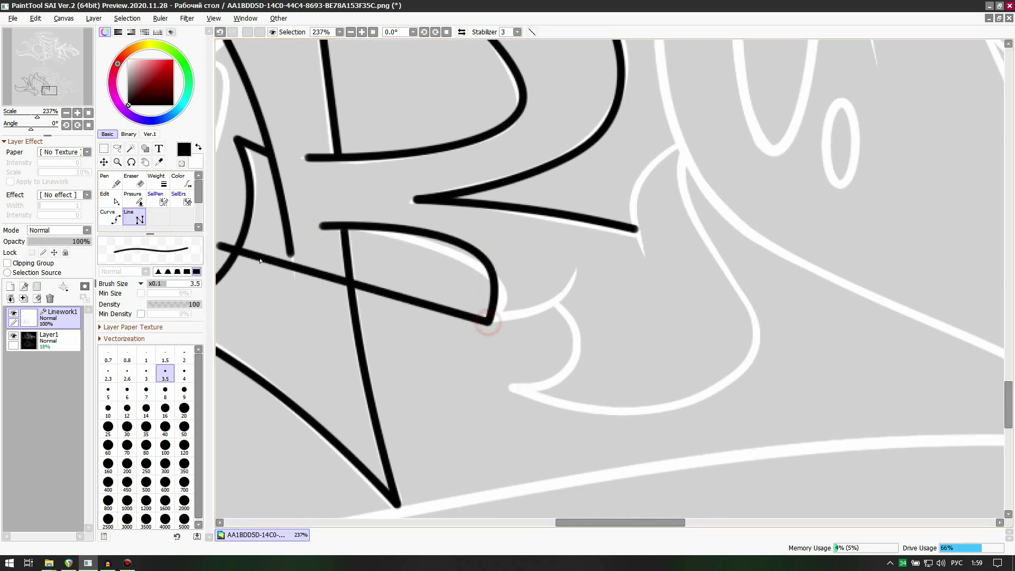
right_click(233, 253)
click(117, 219)
key(ctrl+z)
Step: Trace the short curve from the notch up to the tip of the small spur, removing the excess closing segment
click(487, 323)
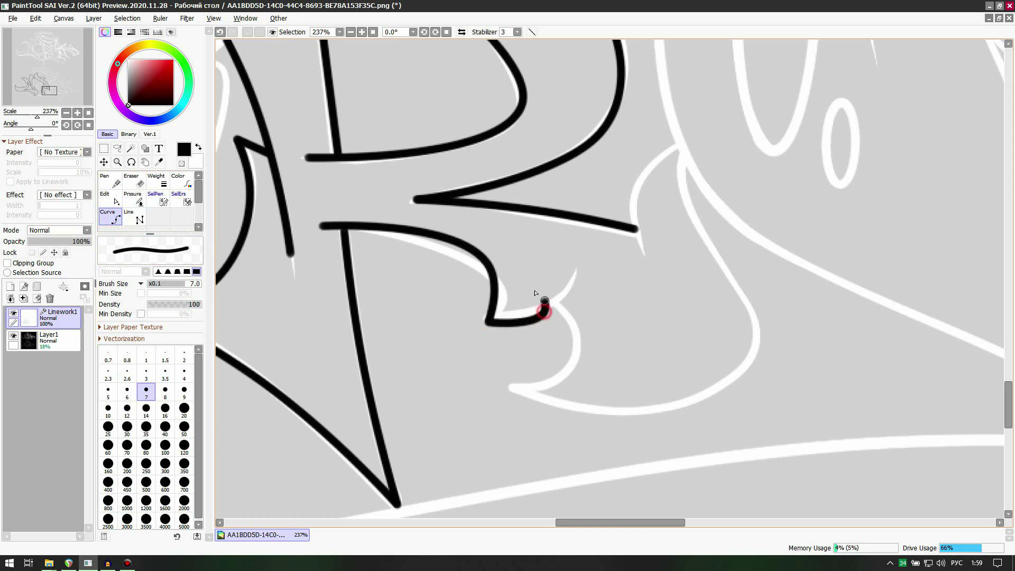
right_click(544, 310)
click(138, 217)
click(551, 311)
click(579, 272)
click(227, 245)
right_click(227, 245)
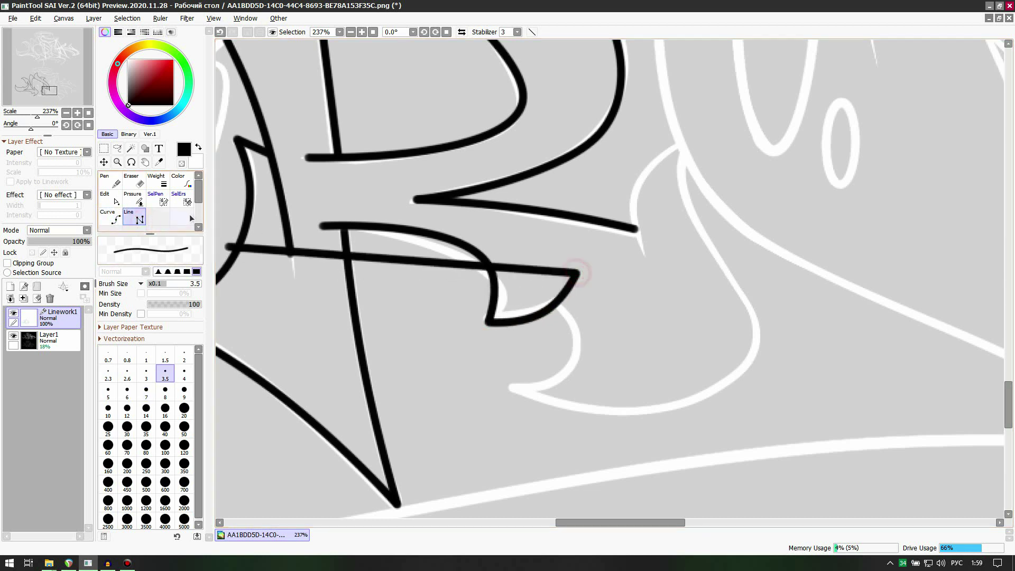
key(ctrl+z)
Step: Trace the small bump from the spur down to the curl's lower pointed tip
click(112, 214)
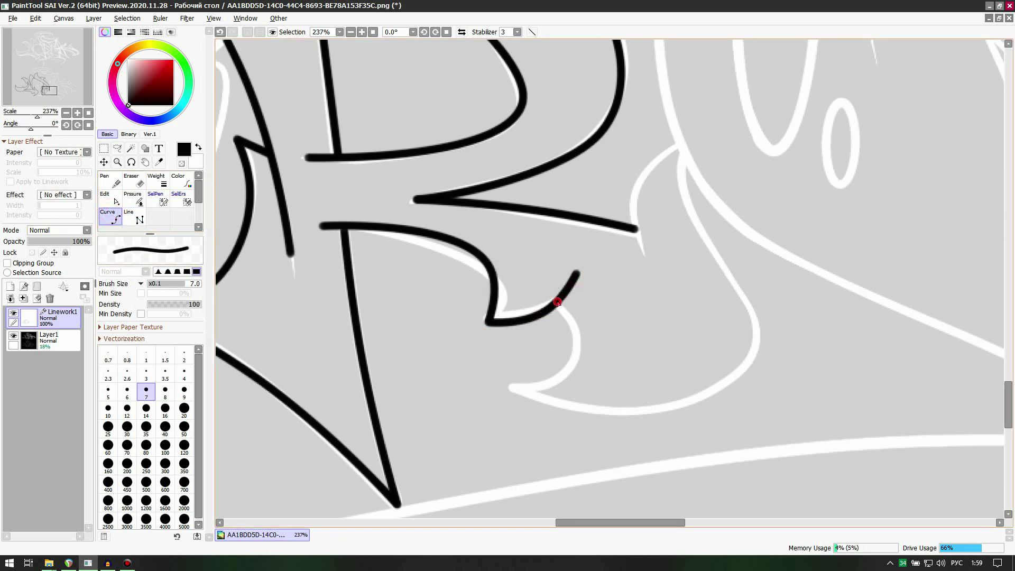
click(510, 380)
click(135, 217)
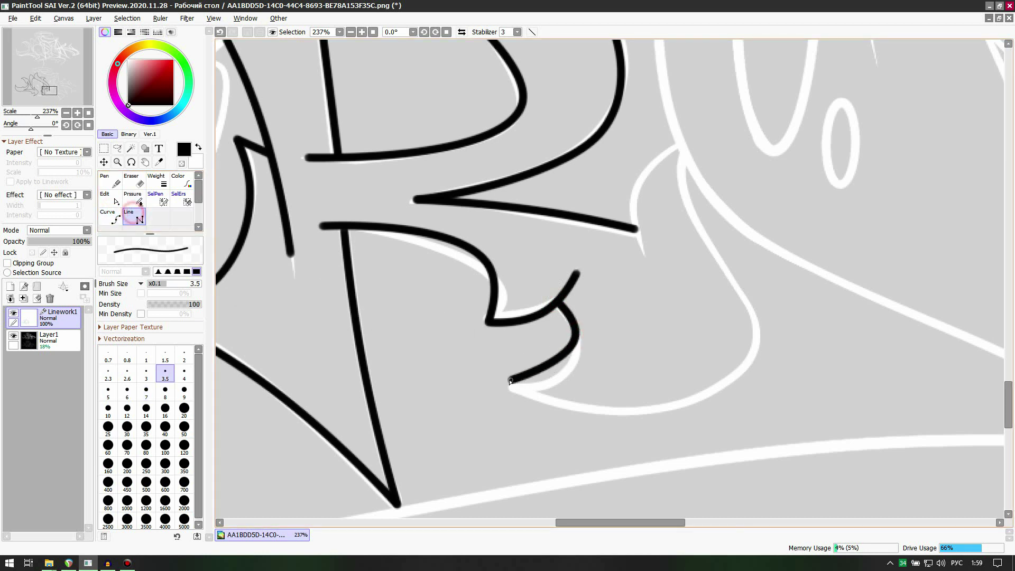
click(510, 388)
click(112, 218)
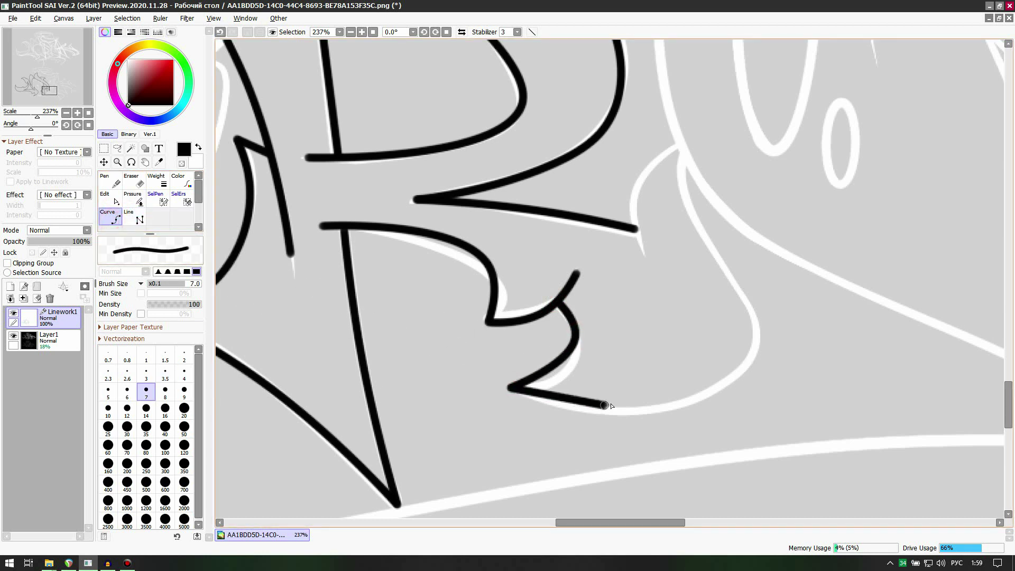
Step: Trace the curl's large outer curve from the lower pointed tip around to its upper peak, and its inner edge back down
click(508, 388)
click(629, 411)
click(753, 343)
click(681, 200)
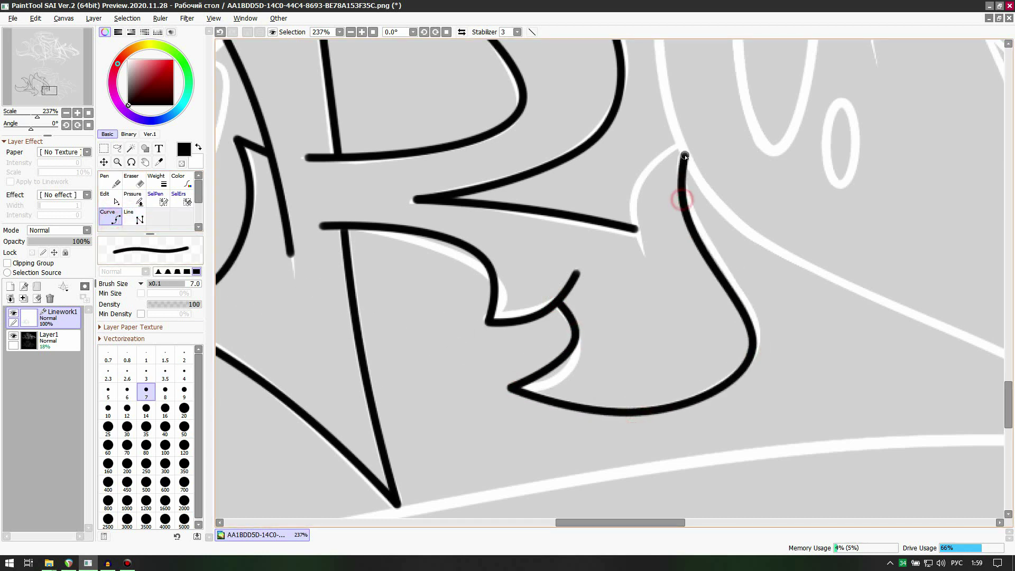
click(136, 211)
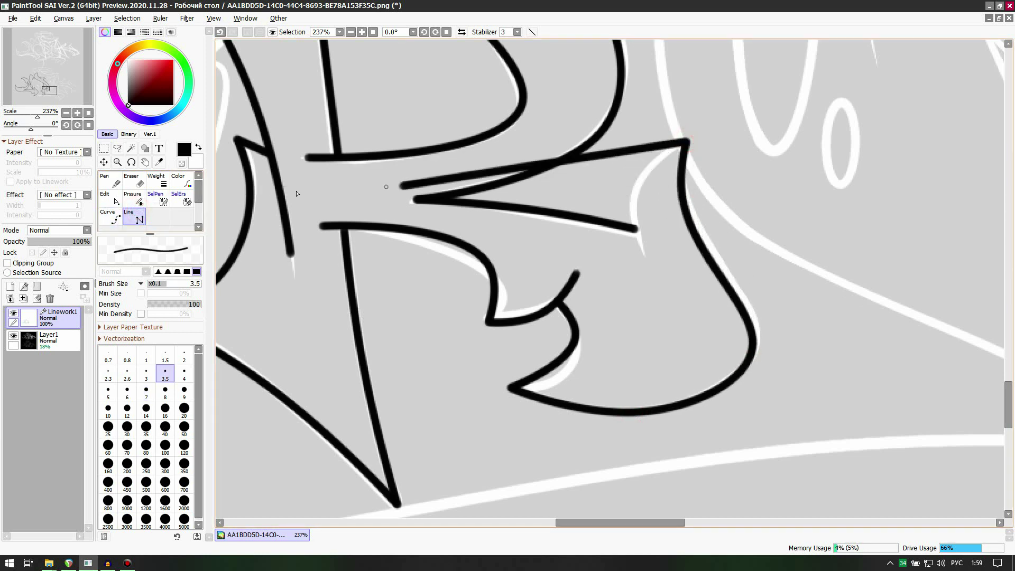
click(115, 219)
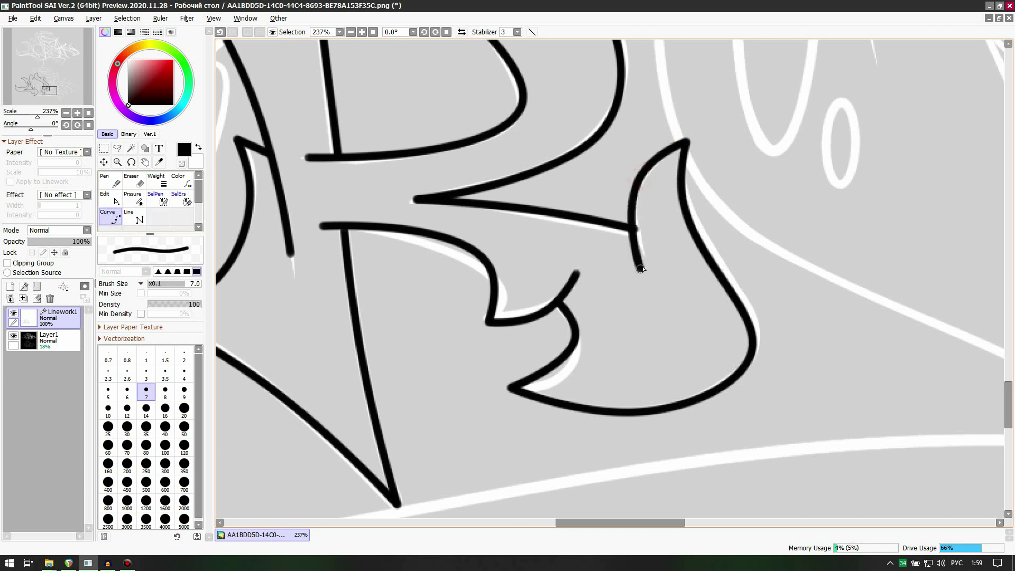
key(Return)
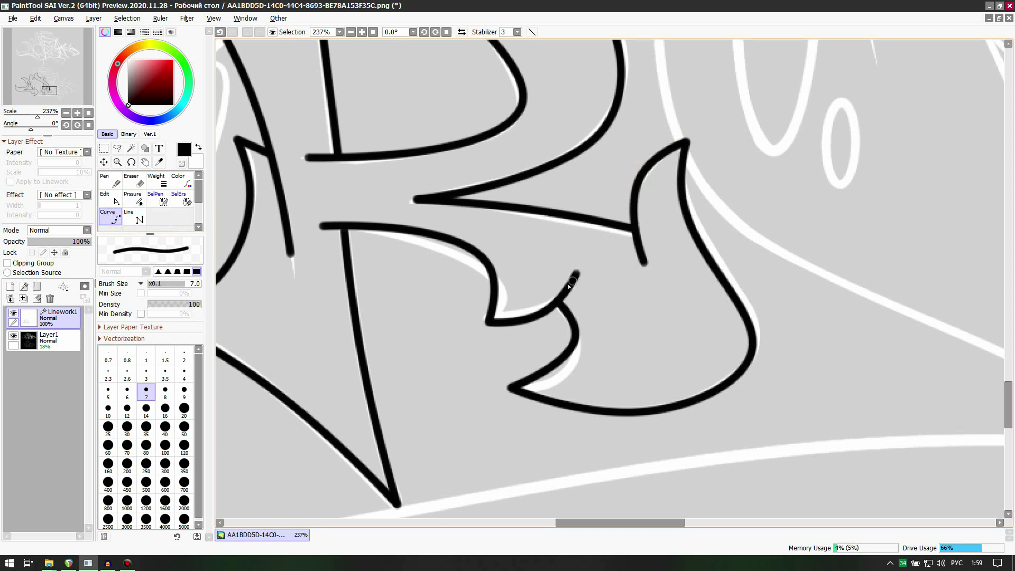
Step: Reshape the small bump beneath the spur and the bend below the curl's upper peak to follow the sketch
scroll(579, 395, up, 2)
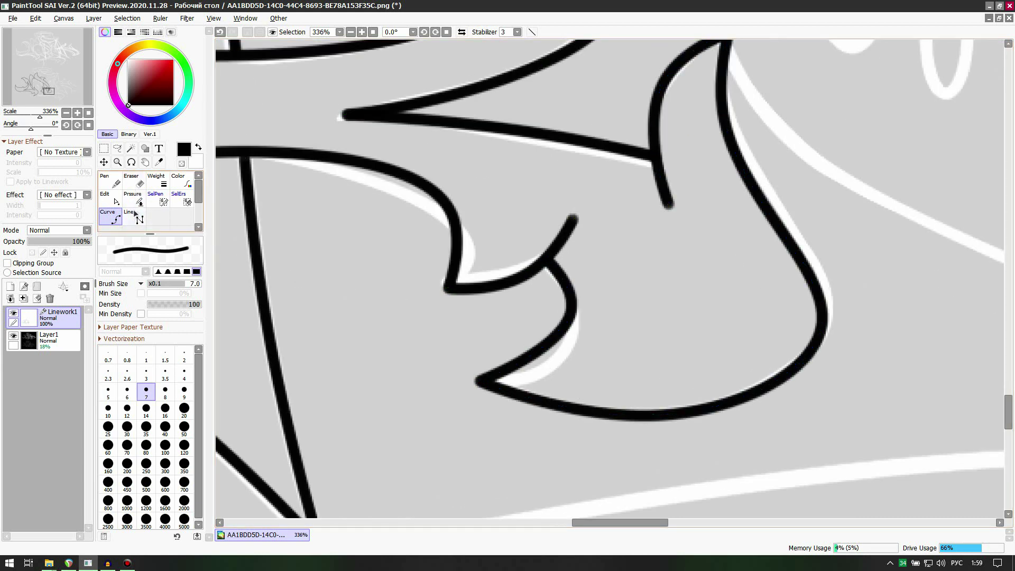
mouse_move(551, 345)
mouse_down()
mouse_move(556, 360)
mouse_move(578, 321)
mouse_move(556, 334)
mouse_move(613, 338)
mouse_move(511, 331)
mouse_up()
key(ctrl+z)
key(ctrl+z)
key(ctrl+z)
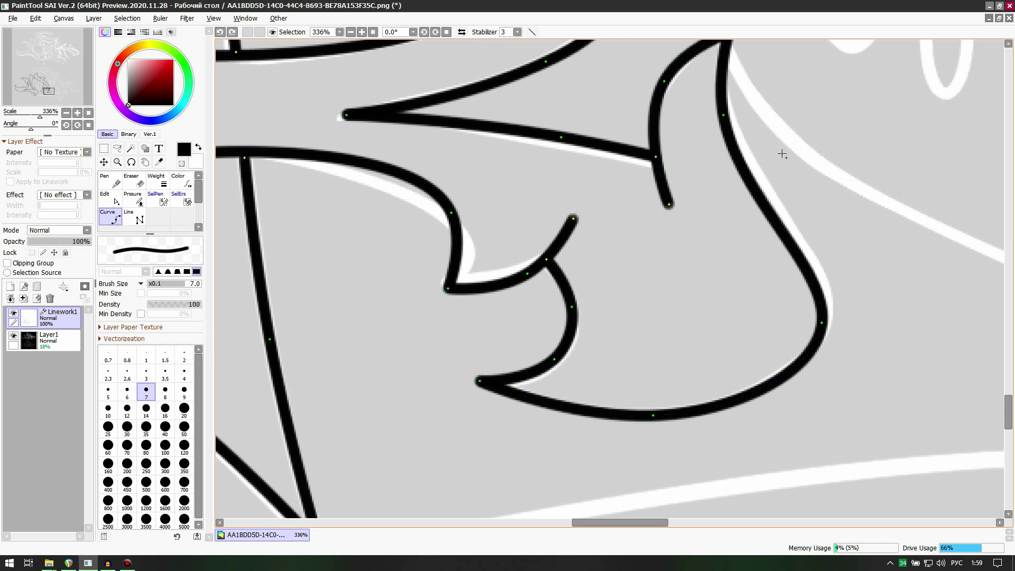
drag(725, 117, 723, 79)
scroll(677, 123, up, 3)
scroll(676, 124, down, 7)
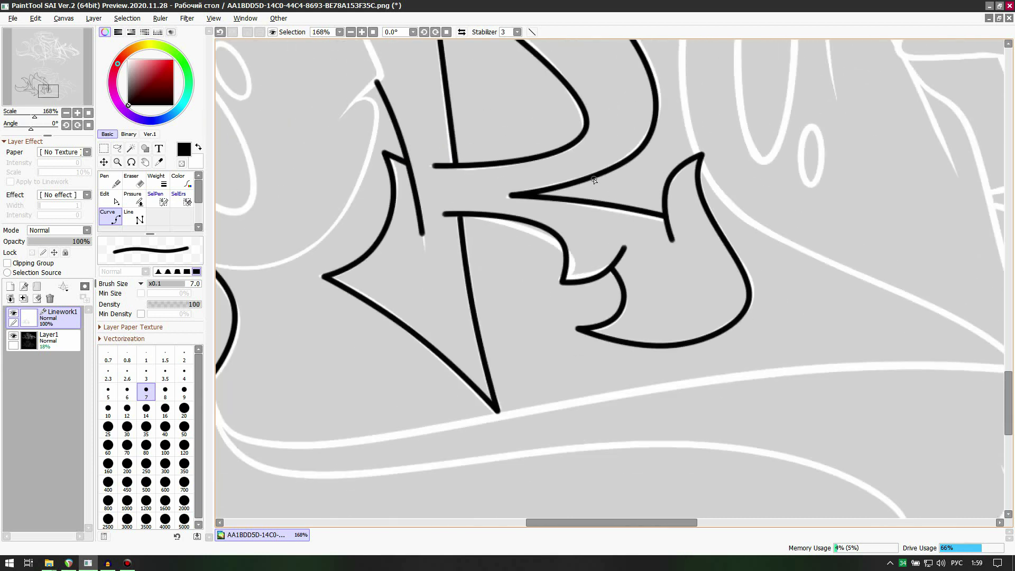
Step: Reshape the curl's upper edge into the notch and the adjoining spur curve so they follow the sketch line
scroll(572, 196, up, 3)
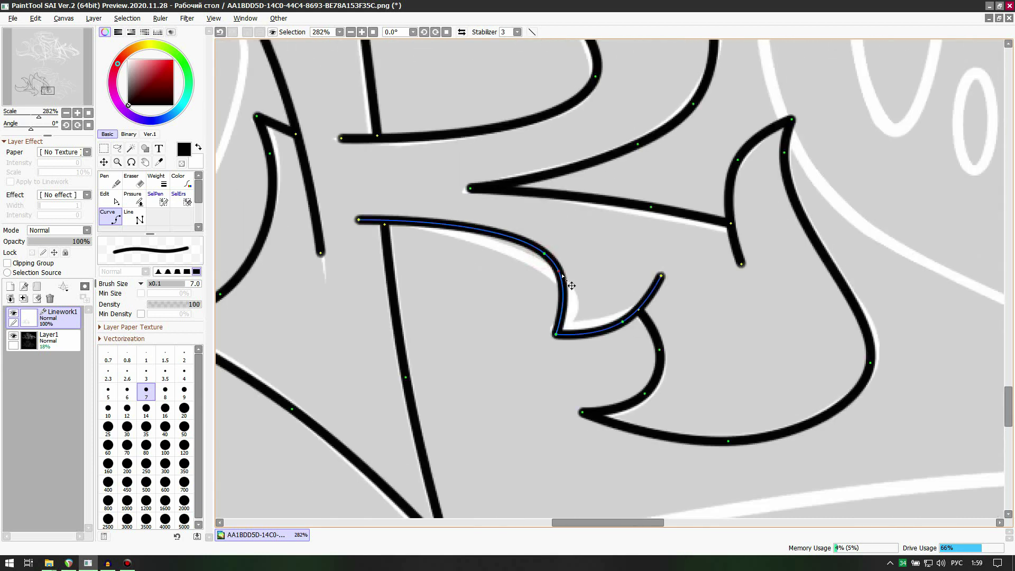
key(ctrl+z)
drag(561, 274, 571, 304)
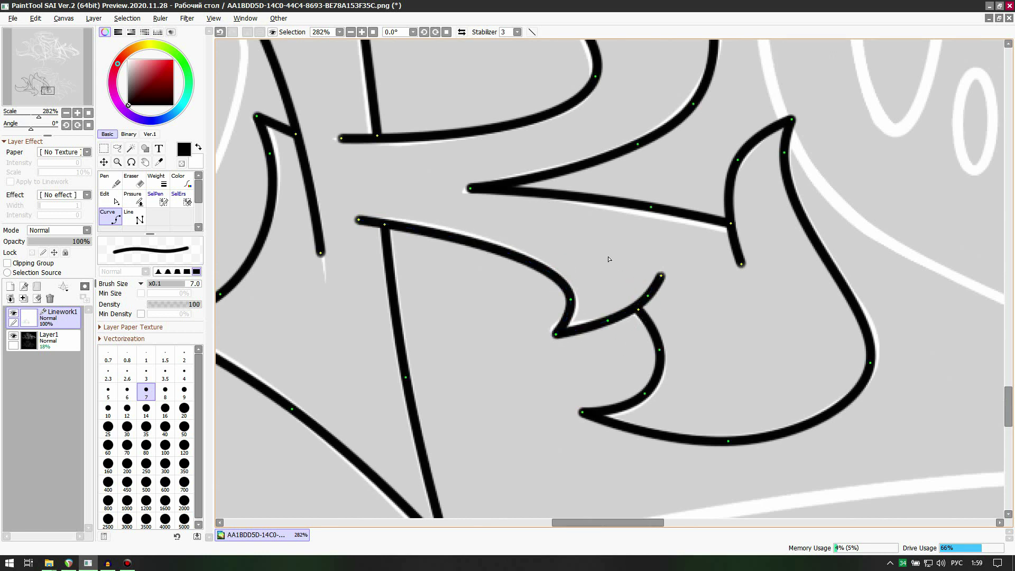
scroll(594, 285, down, 5)
scroll(533, 223, up, 2)
scroll(574, 294, down, 5)
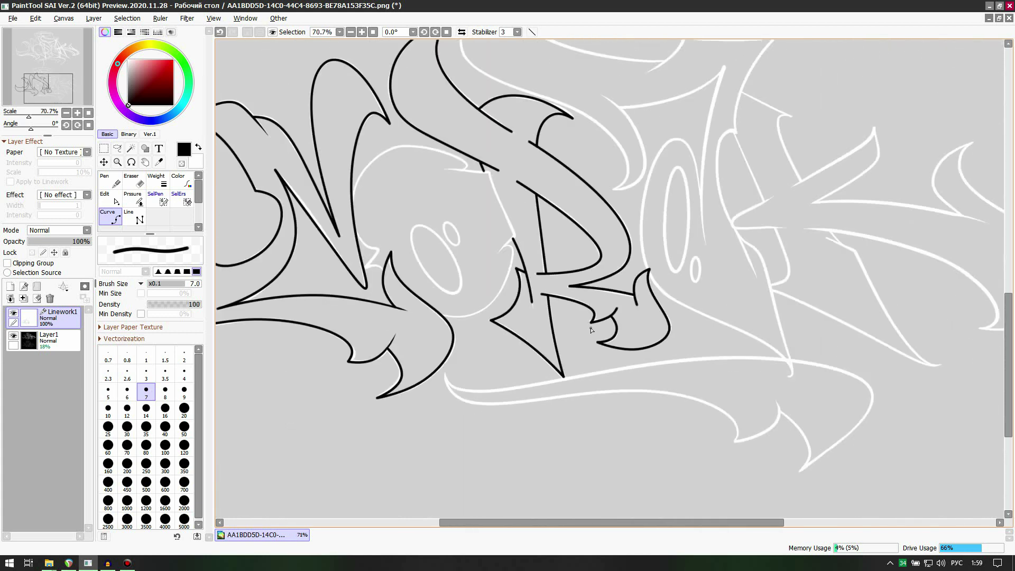
Step: Shift the D shape's outer curve slightly outward at its widest bend to match the sketch
scroll(561, 243, up, 5)
scroll(562, 243, up, 2)
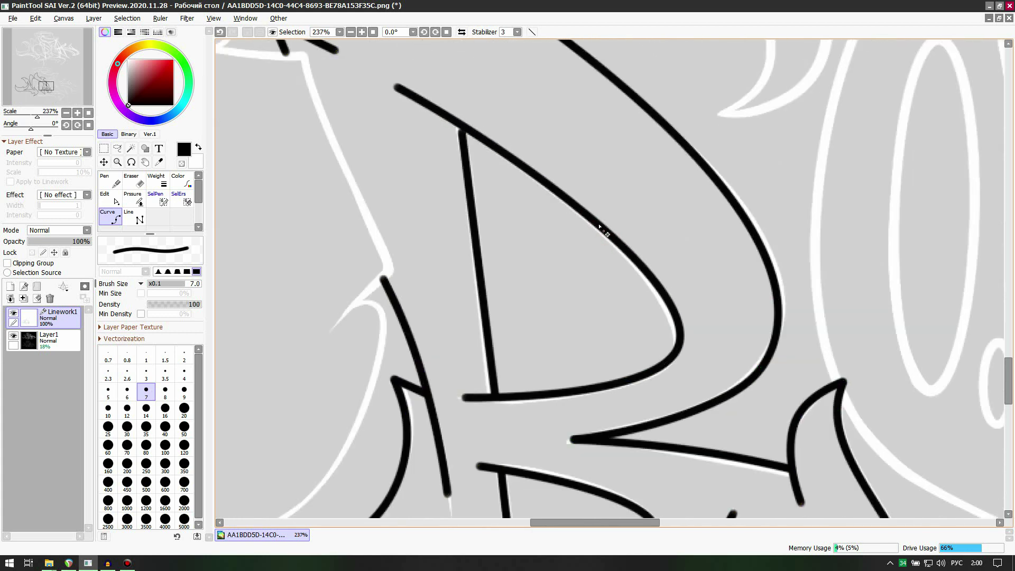
drag(778, 299, 783, 299)
scroll(771, 292, down, 6)
scroll(640, 233, up, 1)
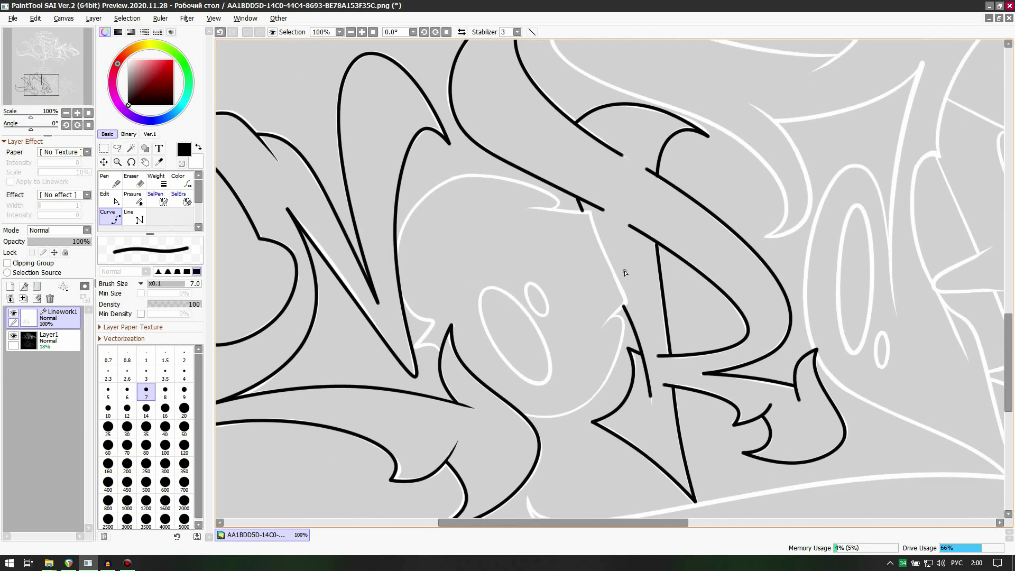
Step: Trace the zigzag edge of the round letter between the spike and the neighbouring N stroke
scroll(485, 196, down, 1)
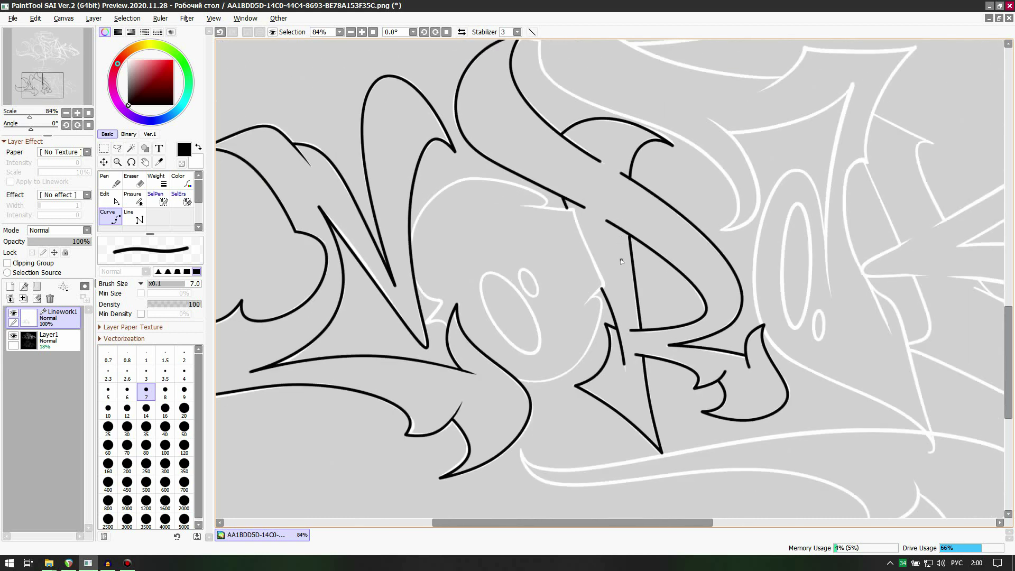
scroll(621, 261, up, 4)
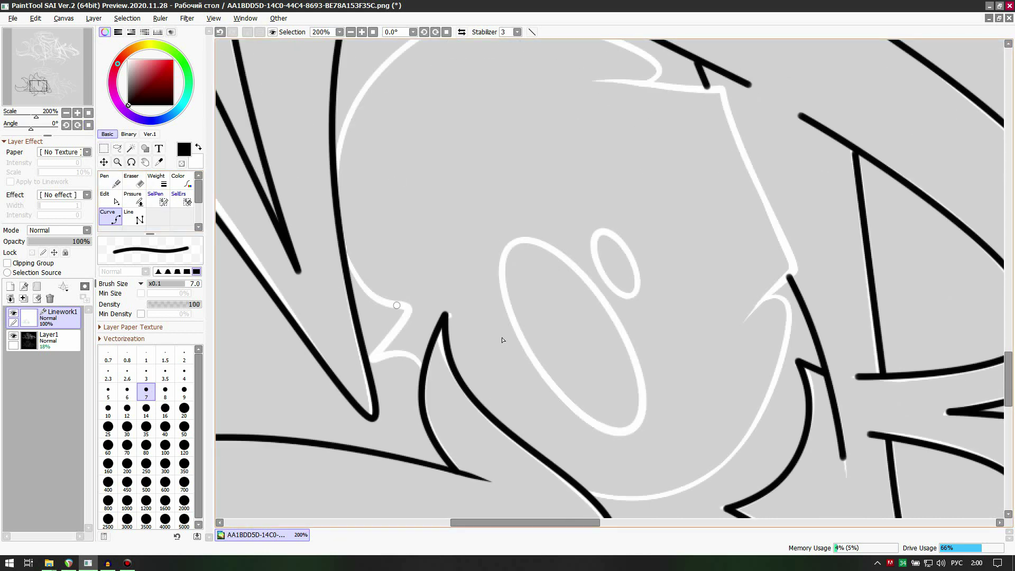
scroll(431, 368, up, 3)
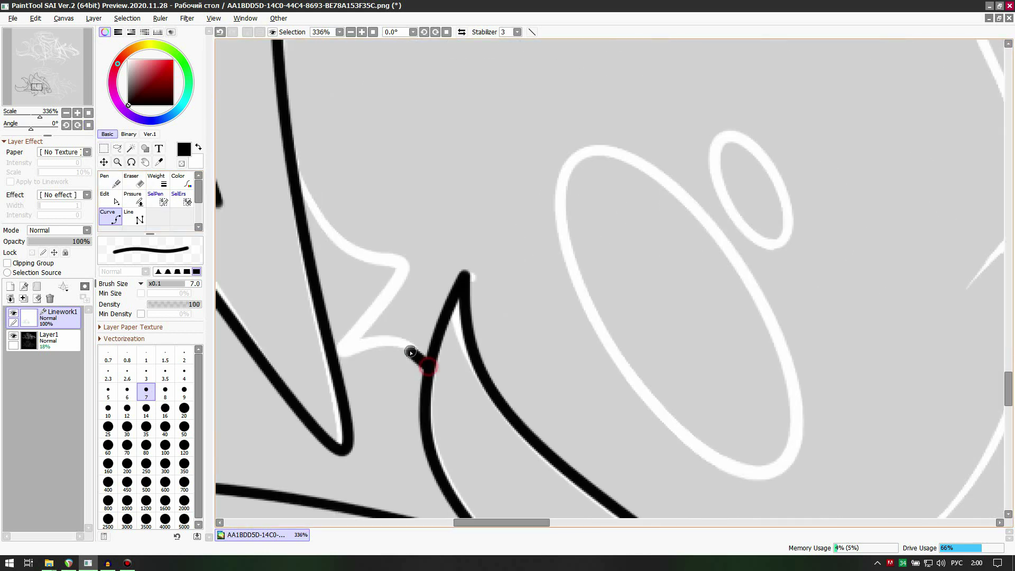
click(139, 218)
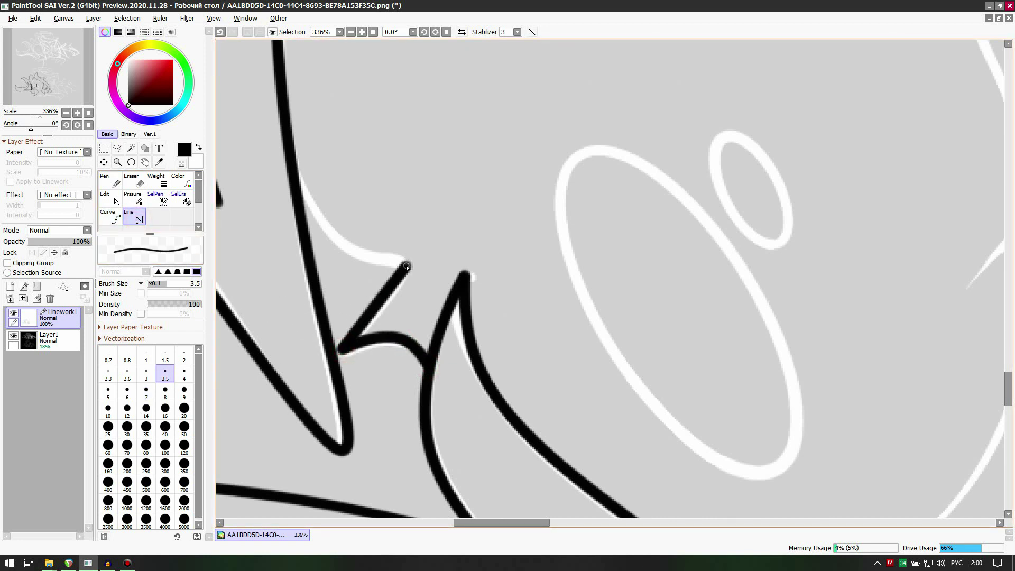
click(109, 218)
scroll(354, 230, down, 6)
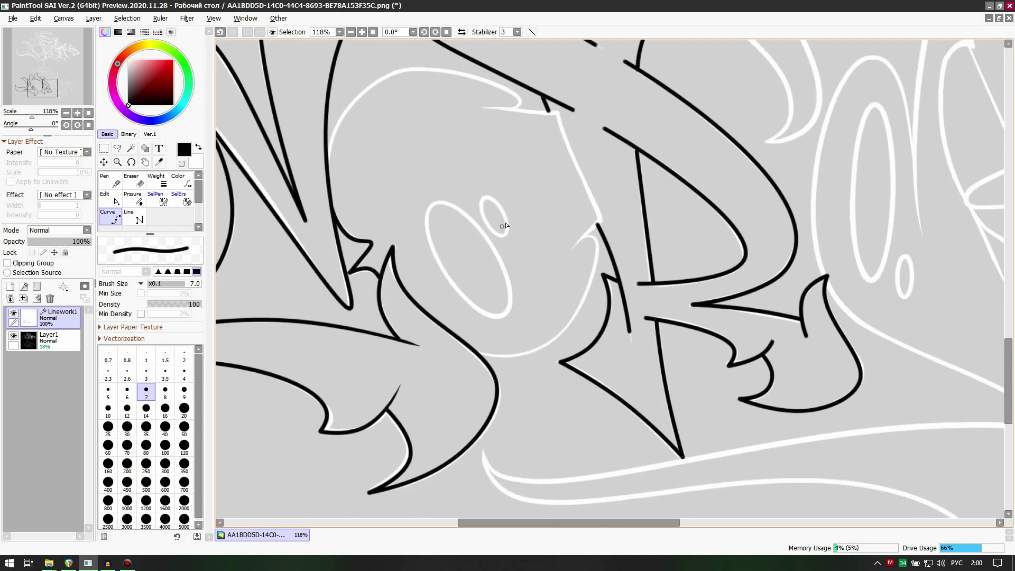
Step: Trace the round letter's top arc from the N stroke over to its small hooked end
scroll(383, 63, up, 4)
click(270, 267)
click(404, 85)
click(630, 113)
double_click(652, 157)
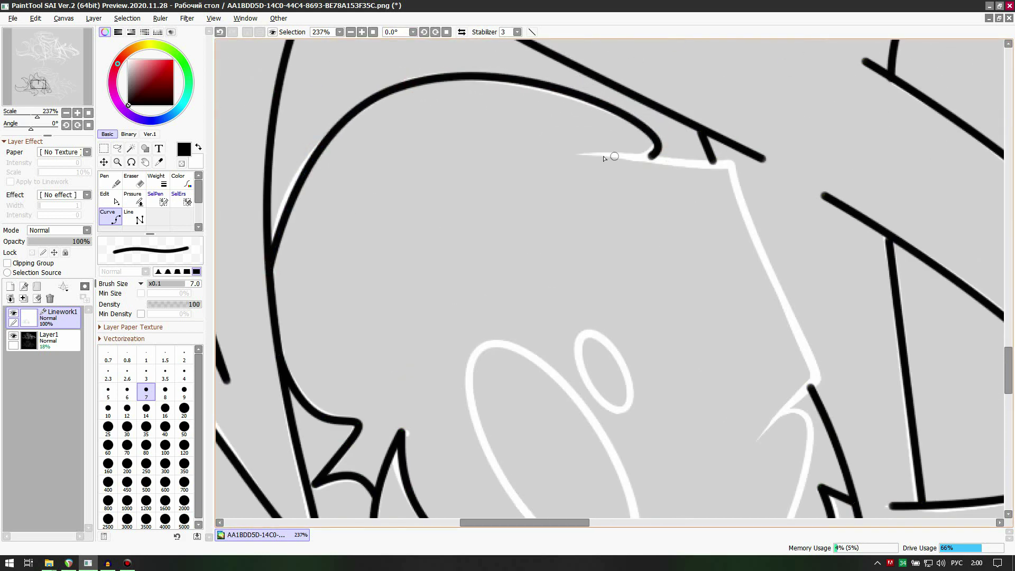
Step: Trace the round letter's angular edge from the inner tip under the hook to the corner, down the slope, and back inward
click(580, 154)
click(134, 217)
click(732, 165)
click(819, 378)
double_click(756, 440)
scroll(755, 439, down, 1)
drag(755, 440, 722, 269)
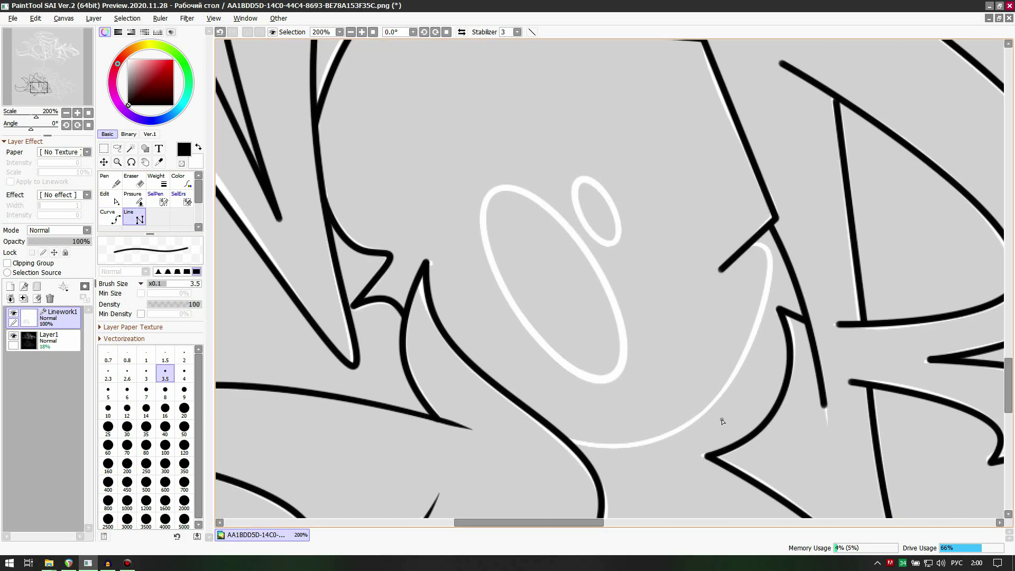
Step: Trace the round letter's lower curve from the horn's edge up to the short inward stroke beside the D shape
scroll(722, 421, up, 1)
click(114, 216)
click(545, 444)
click(660, 444)
click(779, 228)
double_click(745, 221)
scroll(756, 209, down, 6)
drag(756, 209, 565, 223)
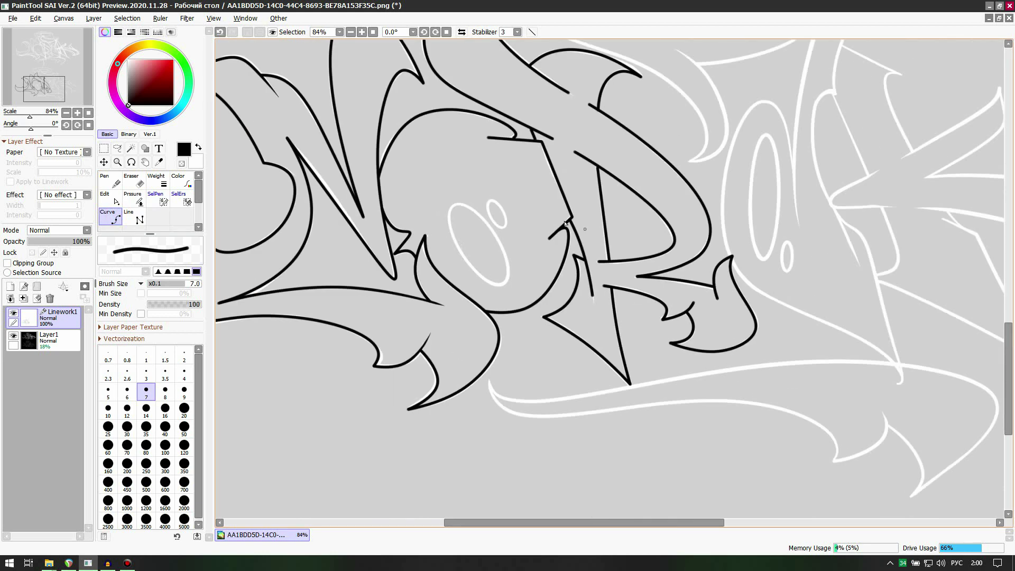
Step: Trace the large slanted oval inside the round letter as a closed curve and smooth its upper end
scroll(455, 206, up, 6)
click(452, 200)
click(474, 349)
click(597, 425)
click(548, 261)
double_click(452, 200)
mouse_move(450, 225)
ctrl+mouse_down()
mouse_move(441, 215)
mouse_move(461, 197)
ctrl+mouse_up()
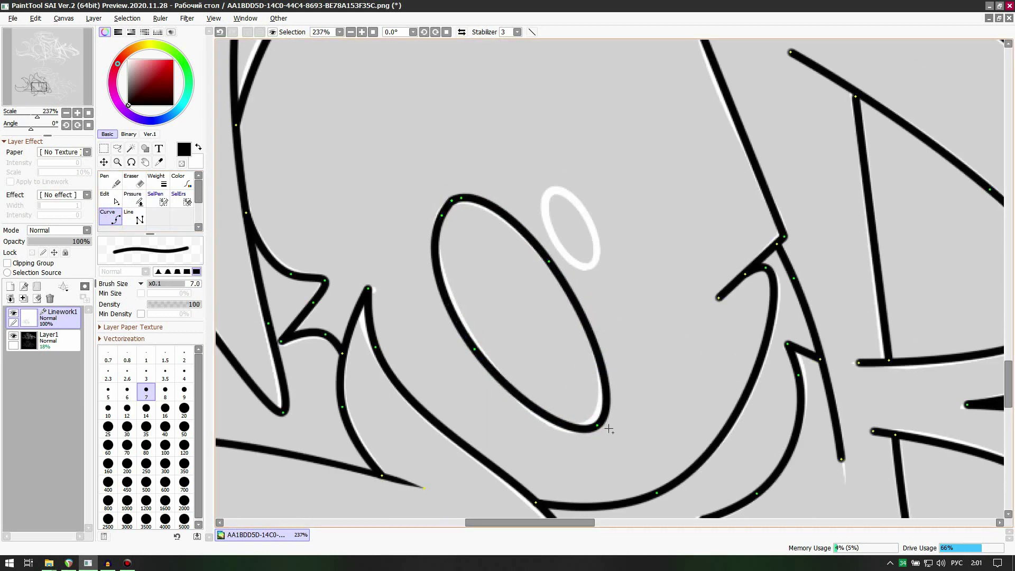
Step: Trace the small oval beside the large one as a closed curve and adjust its points to fit the sketch
scroll(548, 190, up, 6)
click(546, 195)
click(532, 328)
click(670, 388)
click(648, 241)
click(545, 195)
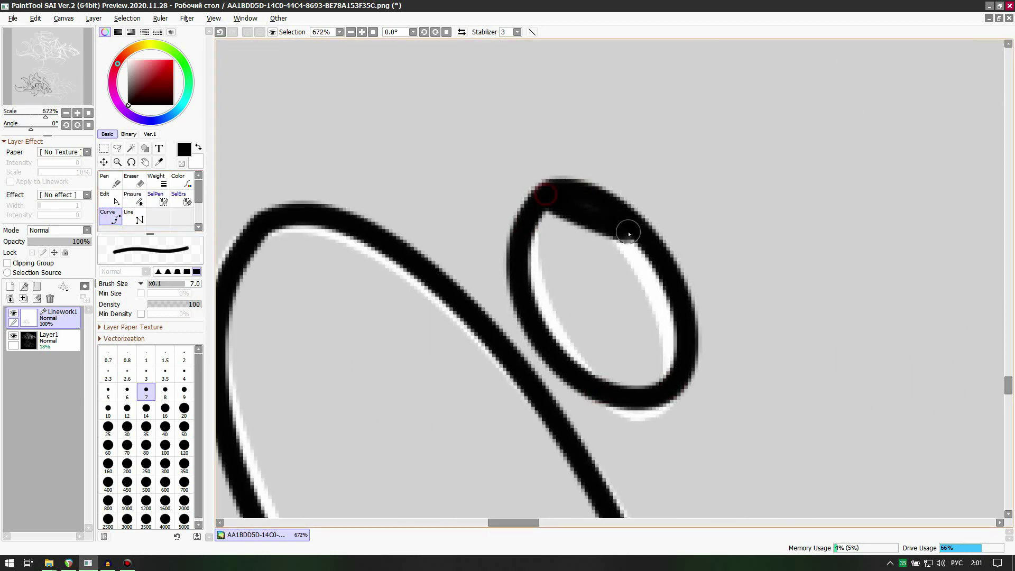
ctrl+drag(628, 234, 563, 193)
ctrl+drag(671, 388, 641, 406)
ctrl+drag(523, 235, 538, 227)
scroll(513, 215, down, 18)
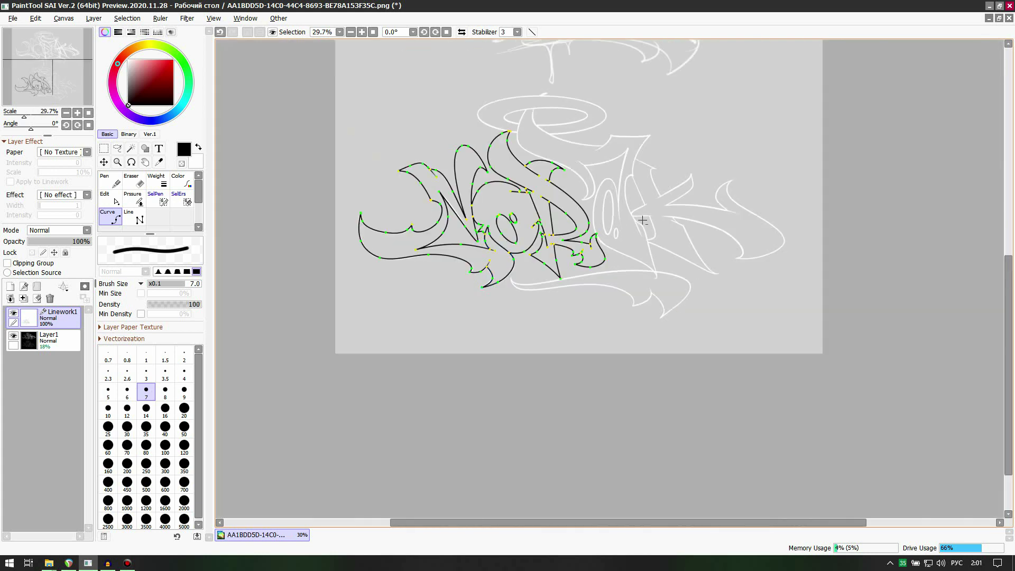
Step: Taper the lower end of the slanted stroke between the round letter and the D shape by reducing its width pressure
scroll(643, 220, up, 6)
scroll(513, 296, down, 4)
click(104, 148)
click(104, 162)
scroll(510, 237, up, 6)
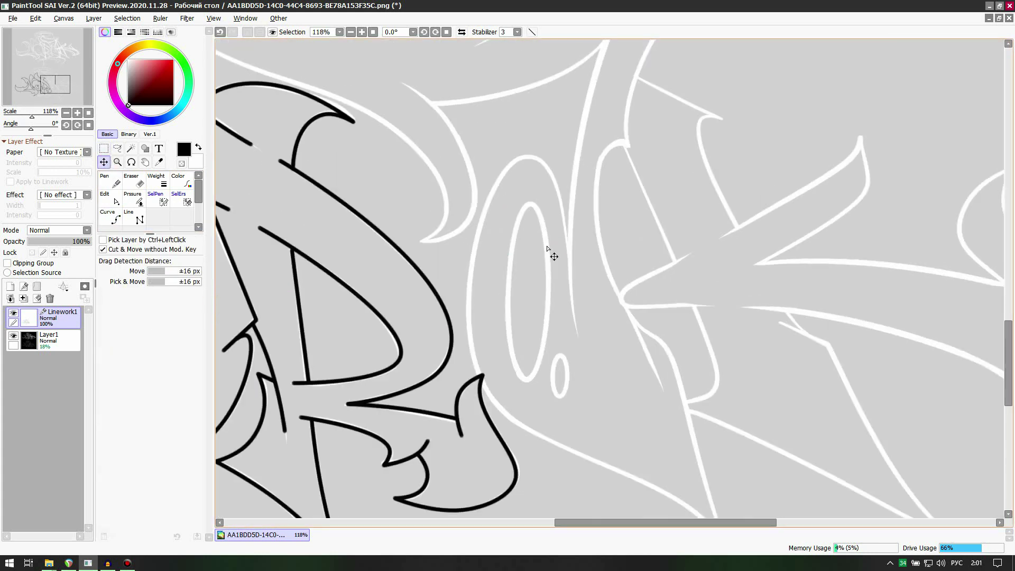
scroll(547, 248, up, 3)
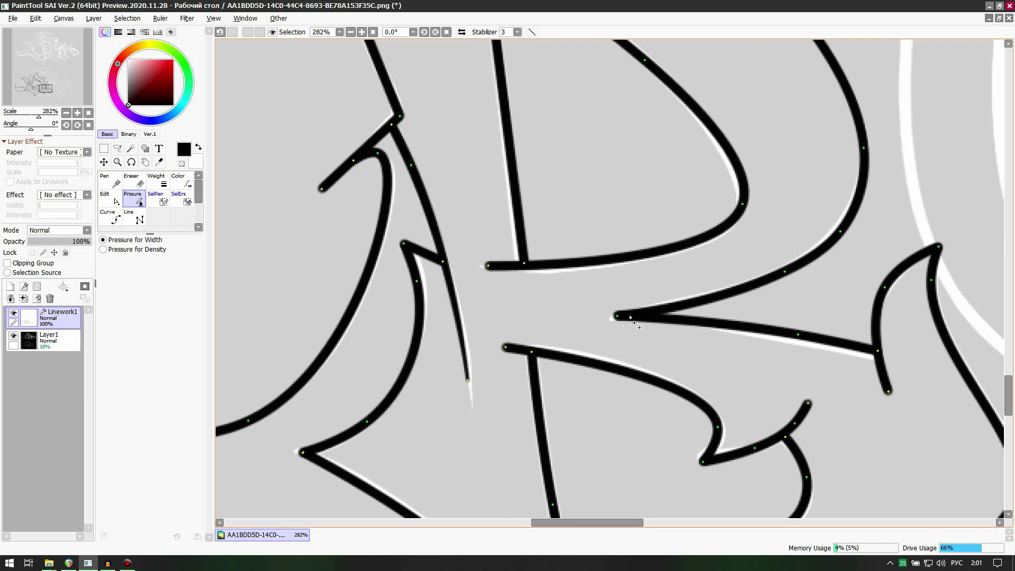
drag(455, 301, 461, 297)
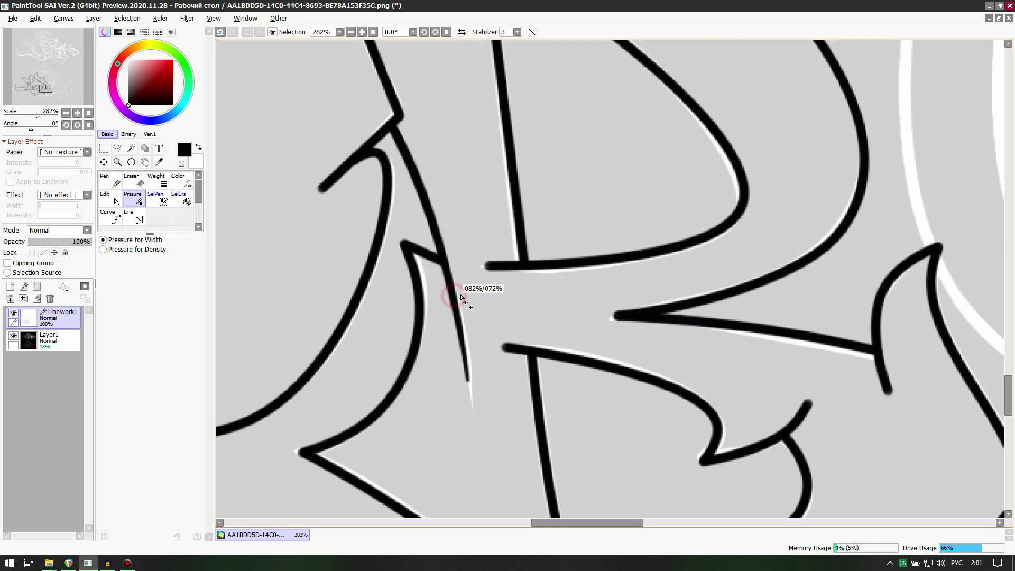
scroll(458, 294, down, 2)
scroll(477, 321, up, 5)
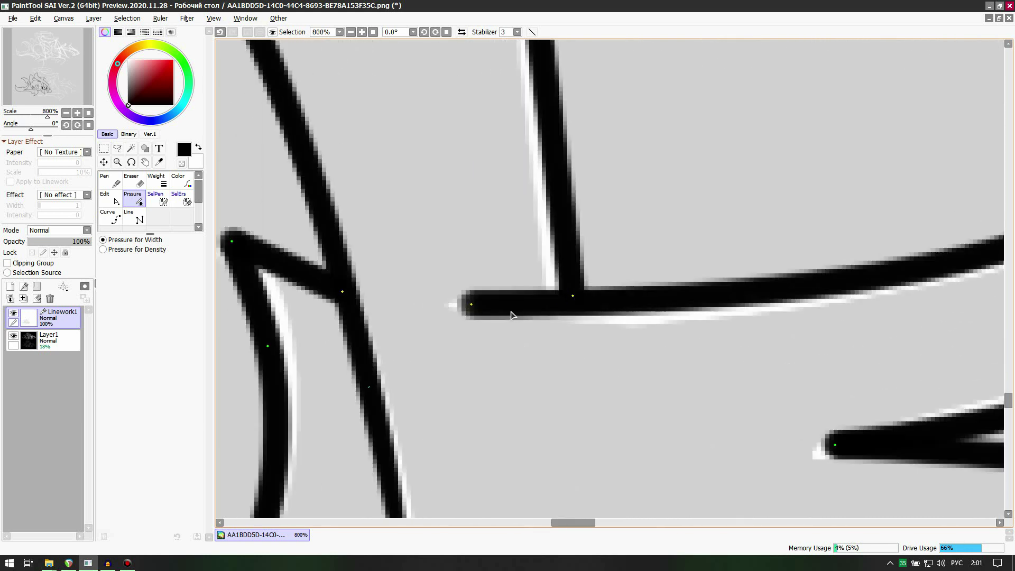
Step: Taper the pointed inner ends of the D shape's lower edge and the leg line beneath it by reducing width pressure
scroll(463, 177, down, 3)
scroll(487, 267, up, 4)
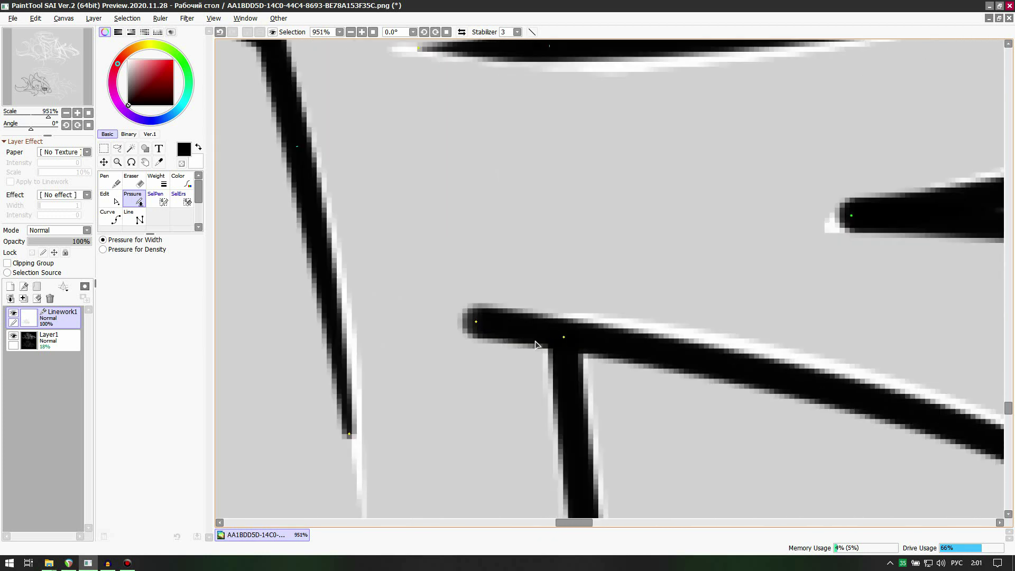
drag(573, 343, 582, 313)
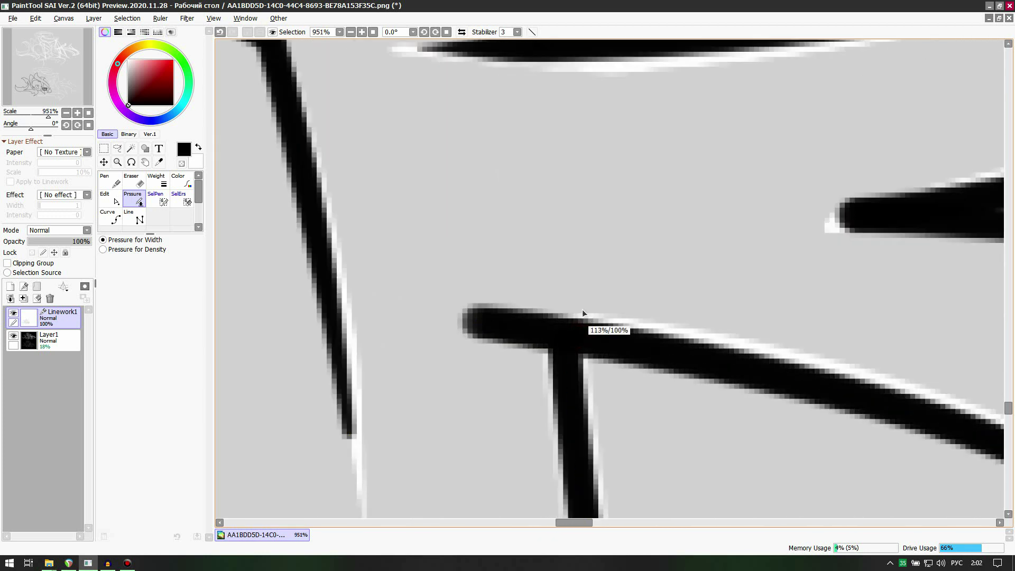
mouse_move(475, 323)
mouse_down()
mouse_move(476, 415)
mouse_move(694, 548)
mouse_move(392, 283)
mouse_up()
scroll(393, 283, down, 3)
scroll(395, 287, down, 3)
Step: Taper the free ends of the two short strokes at the leg's hooked tail using width pressure
scroll(596, 272, up, 3)
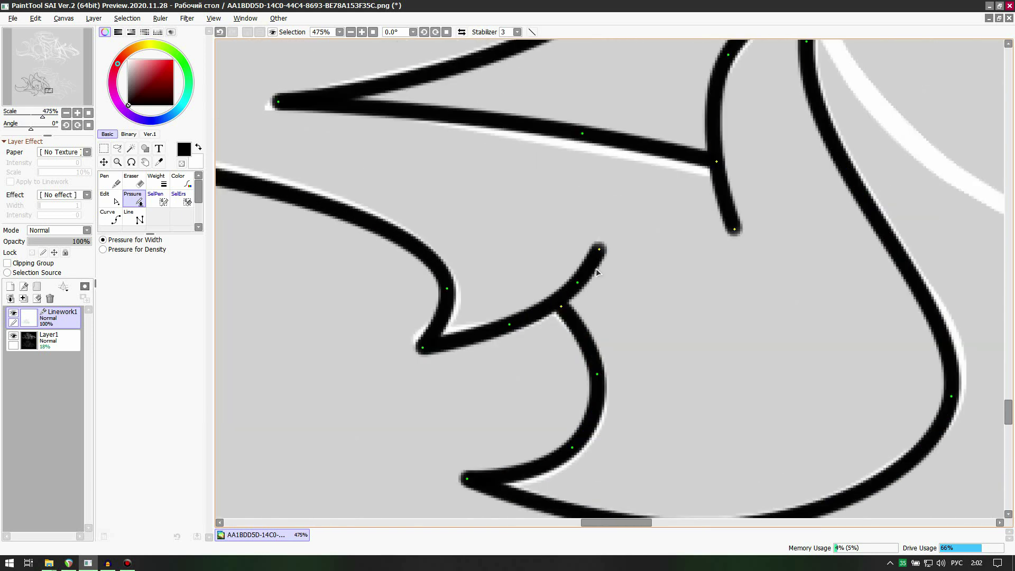
scroll(600, 246, up, 2)
drag(603, 250, 573, 243)
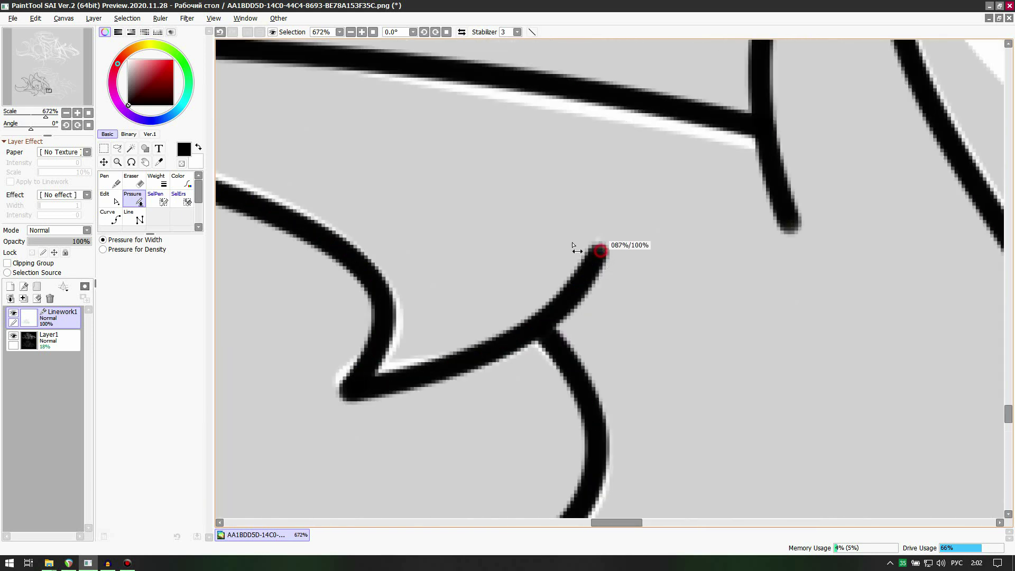
mouse_move(567, 299)
mouse_down()
mouse_move(544, 335)
mouse_move(553, 322)
mouse_move(584, 329)
mouse_move(561, 321)
mouse_up()
scroll(417, 230, down, 4)
scroll(600, 148, up, 4)
drag(571, 224, 576, 231)
scroll(576, 214, down, 3)
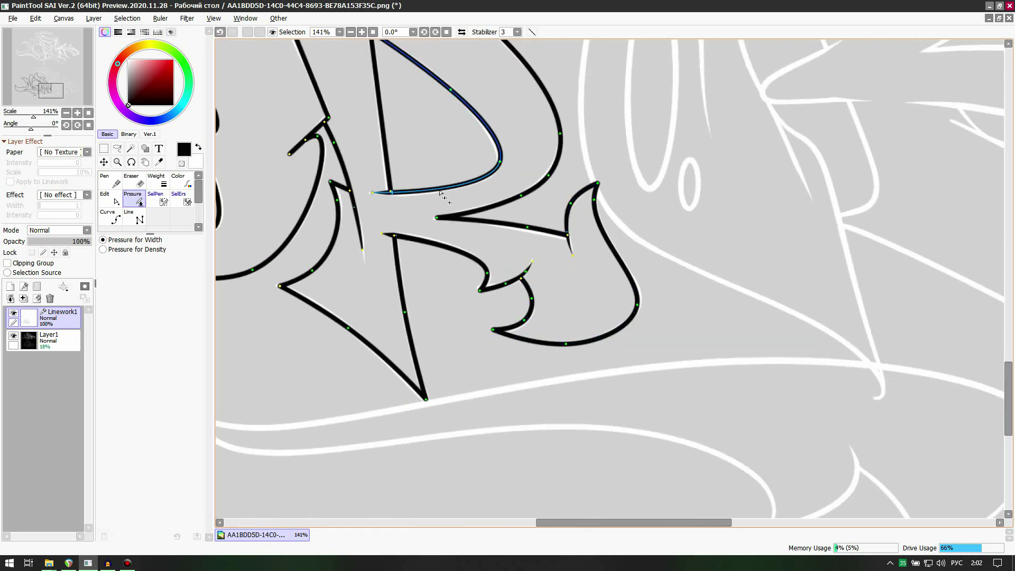
Step: Taper the overshooting upper ends of the D shape's inner and outer curves and the horn line's lower end
scroll(470, 171, up, 2)
drag(357, 141, 333, 136)
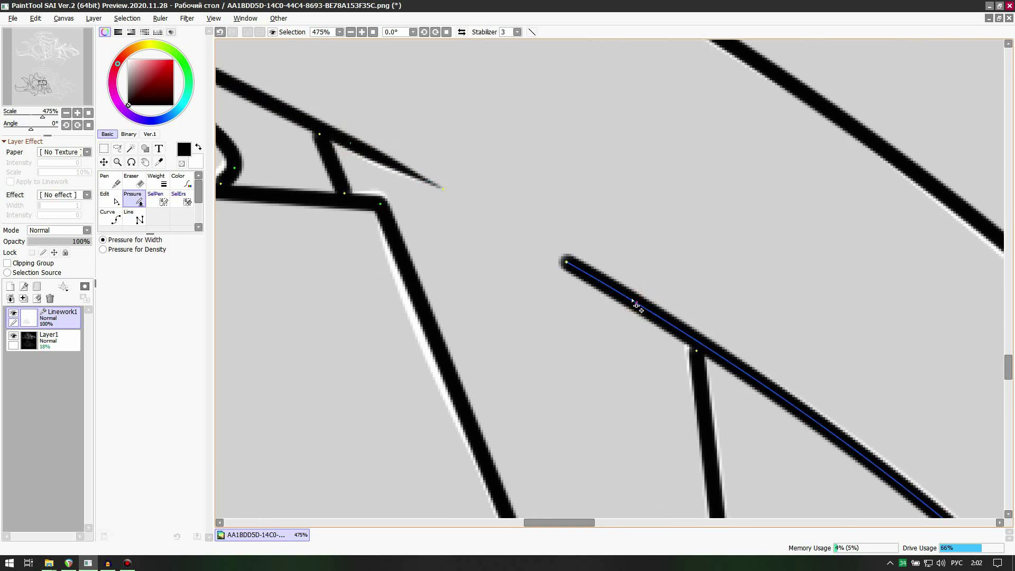
drag(568, 263, 503, 287)
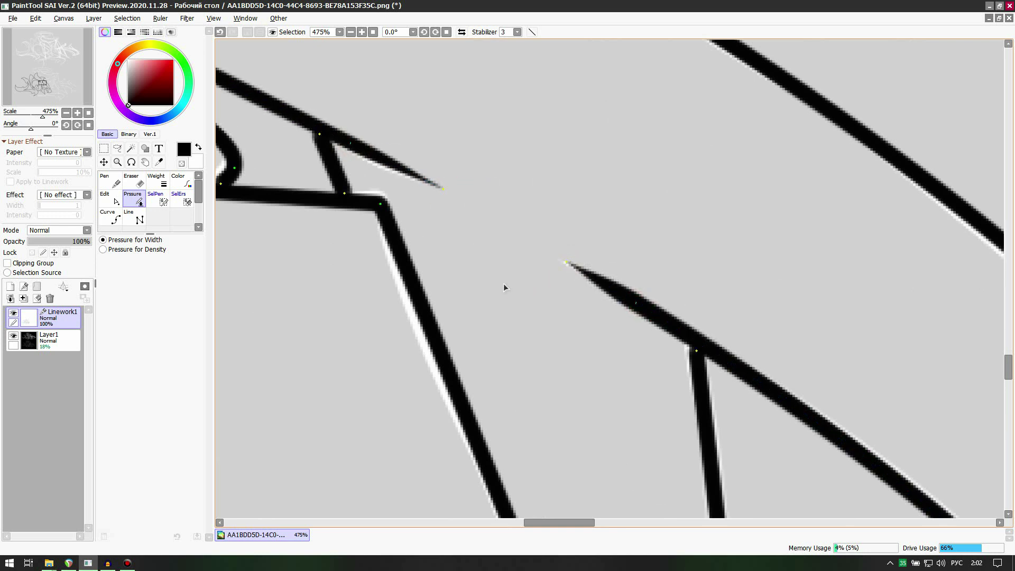
mouse_move(642, 306)
mouse_down()
mouse_move(659, 320)
mouse_move(626, 298)
mouse_move(633, 286)
mouse_up()
scroll(640, 264, down, 2)
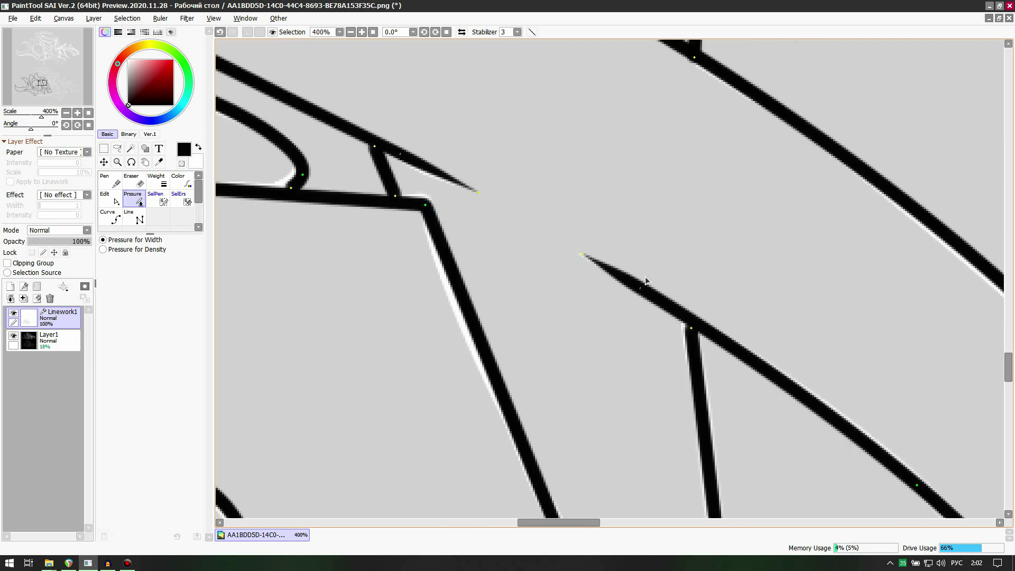
scroll(640, 272, up, 2)
mouse_move(637, 329)
mouse_down()
mouse_move(619, 324)
mouse_move(626, 327)
mouse_up()
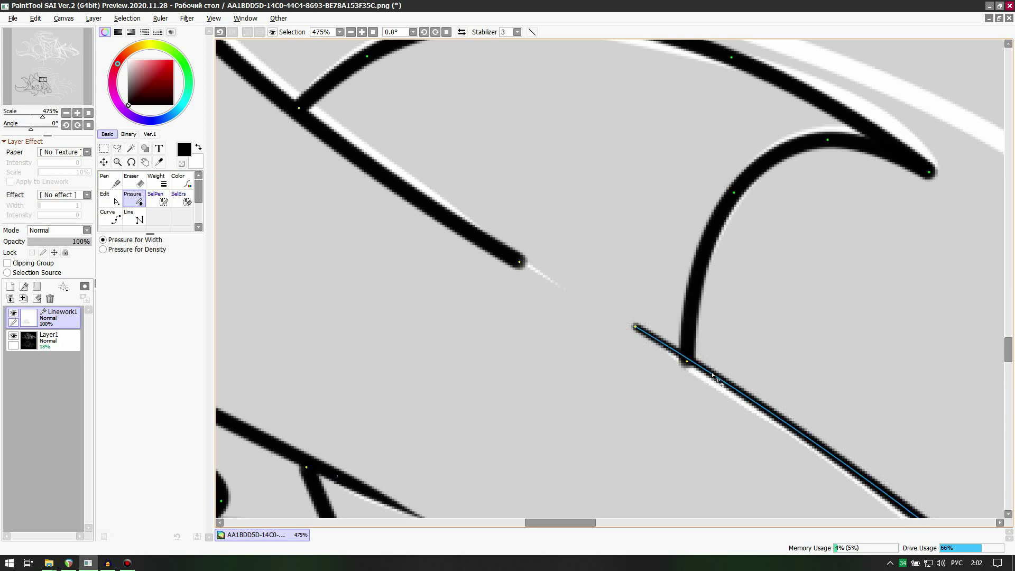
mouse_move(461, 231)
mouse_down()
mouse_move(525, 267)
mouse_move(427, 198)
mouse_move(446, 192)
mouse_move(450, 211)
mouse_up()
Step: Taper the round letter's flat upper stroke and its short slanted inward stroke at their free ends
scroll(471, 193, down, 11)
scroll(503, 254, up, 14)
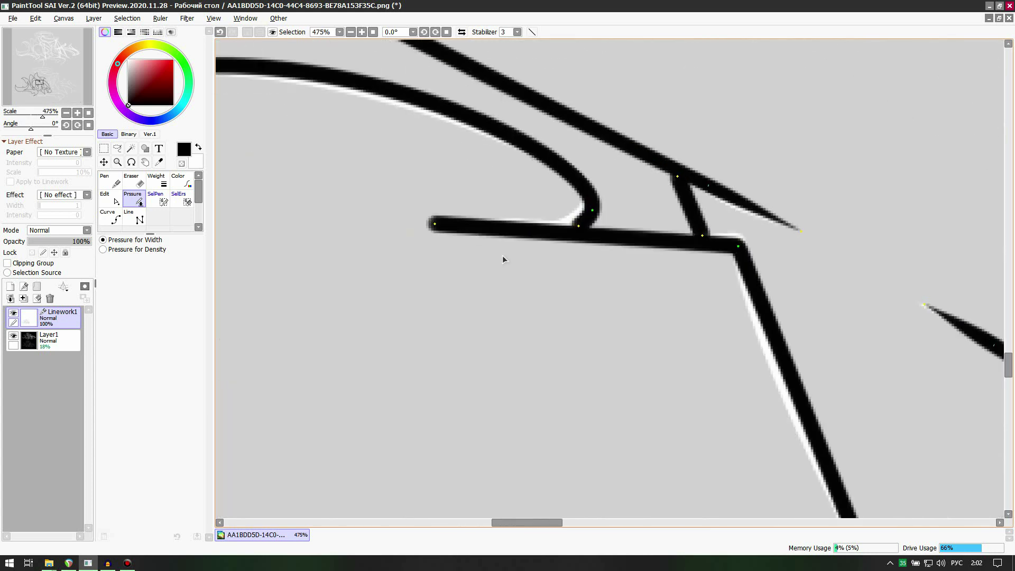
drag(585, 214, 592, 210)
drag(387, 207, 324, 230)
scroll(523, 232, down, 10)
scroll(626, 332, up, 9)
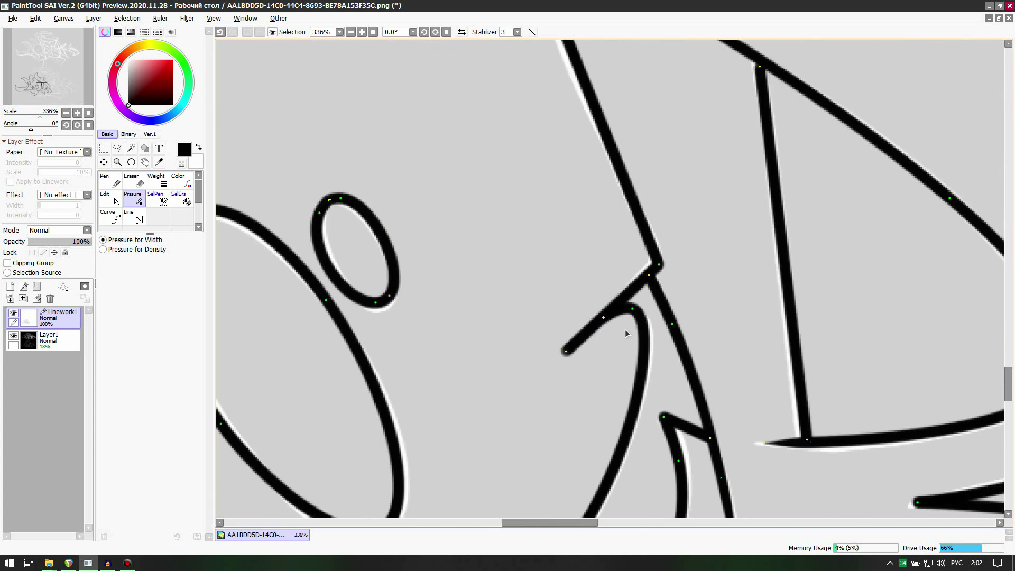
drag(569, 314, 508, 367)
scroll(509, 367, down, 4)
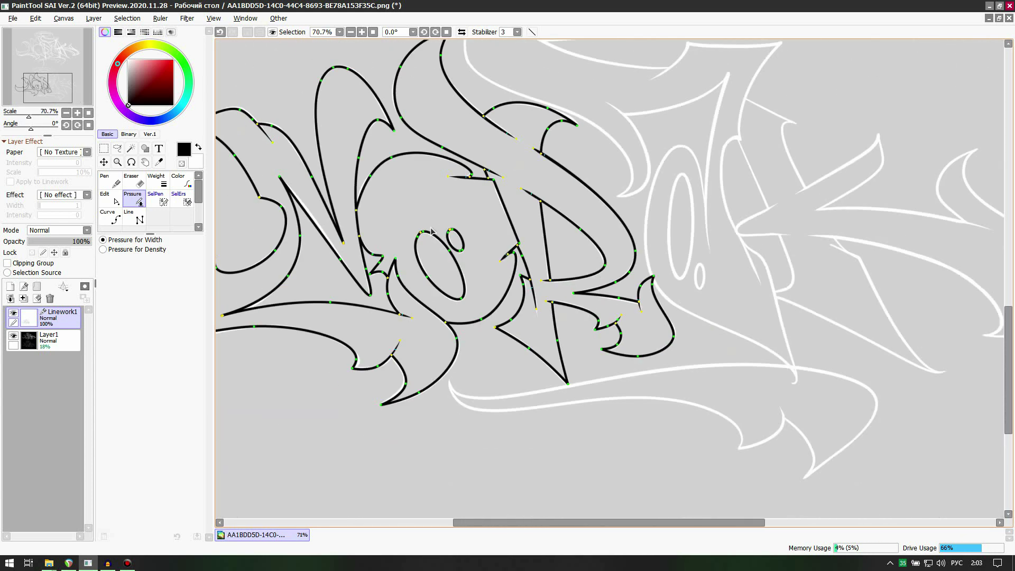
Step: Add new linework and raster layers, and select the enclosed letter interiors on Linework1 with the Magic Wand
click(104, 162)
scroll(611, 190, down, 4)
scroll(496, 142, up, 5)
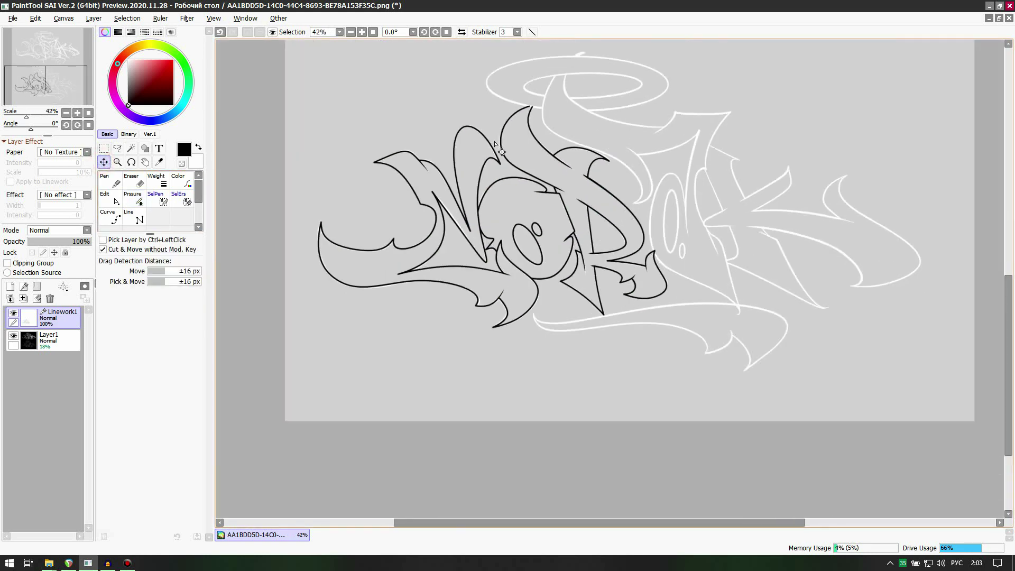
scroll(736, 113, down, 2)
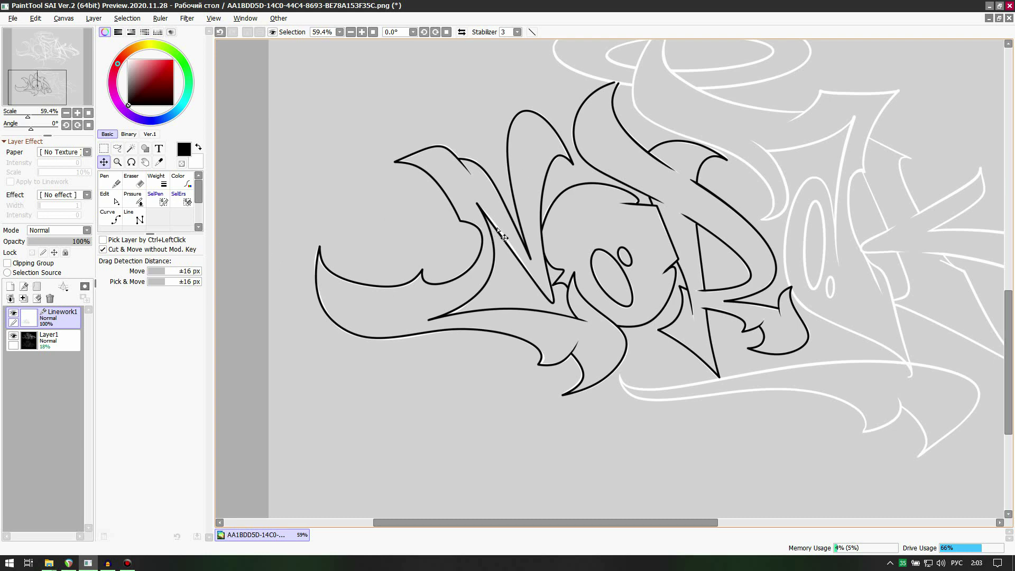
scroll(503, 237, up, 3)
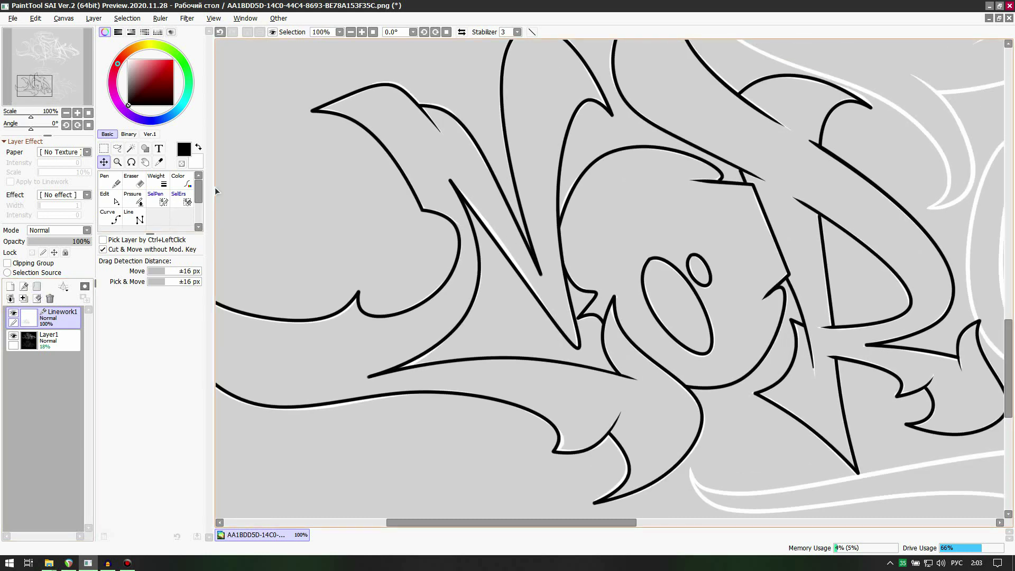
click(27, 288)
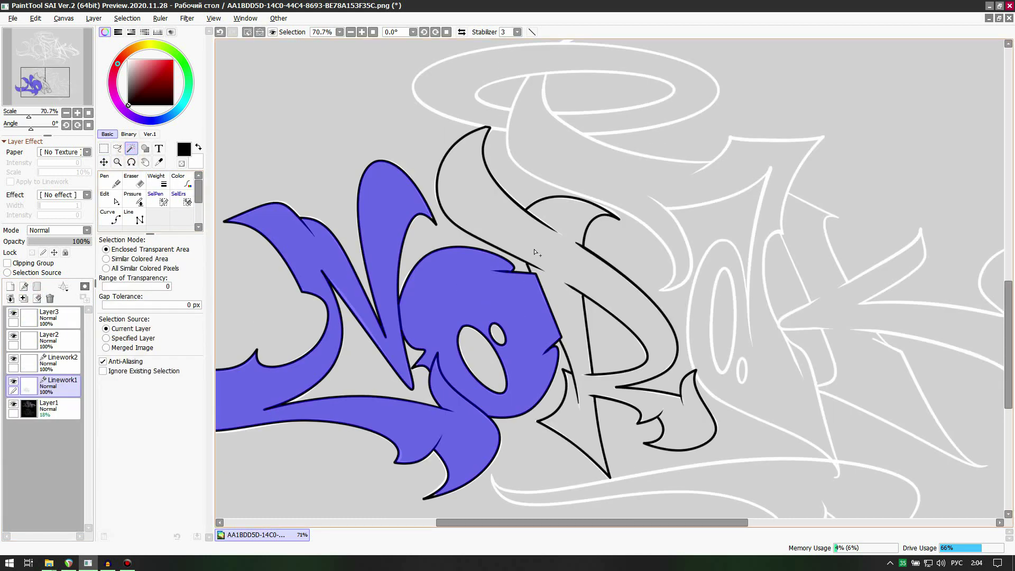
click(534, 252)
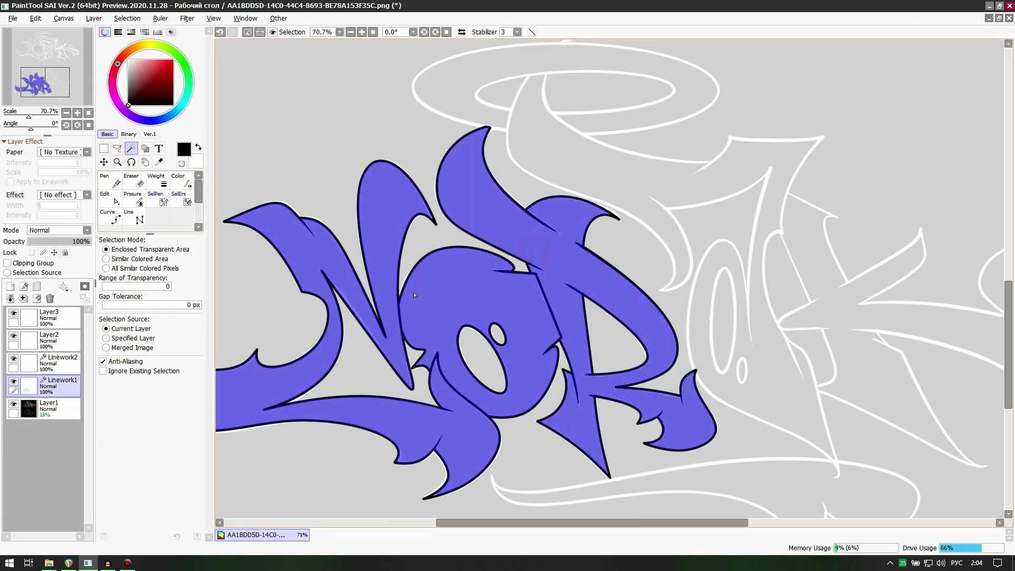
scroll(431, 293, down, 2)
scroll(319, 337, up, 5)
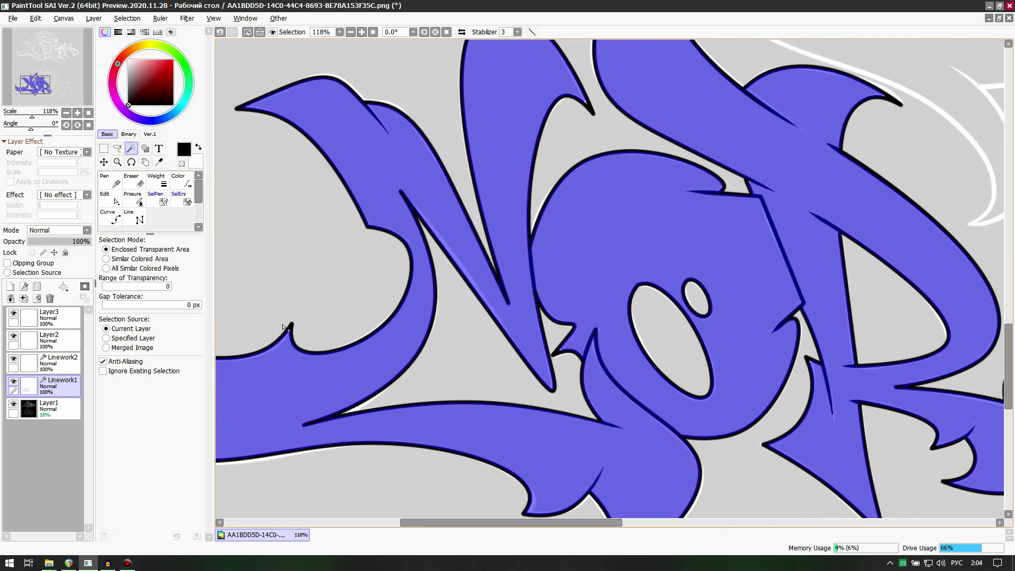
Step: Try filling the selected letter interiors with black on Layer2
click(47, 346)
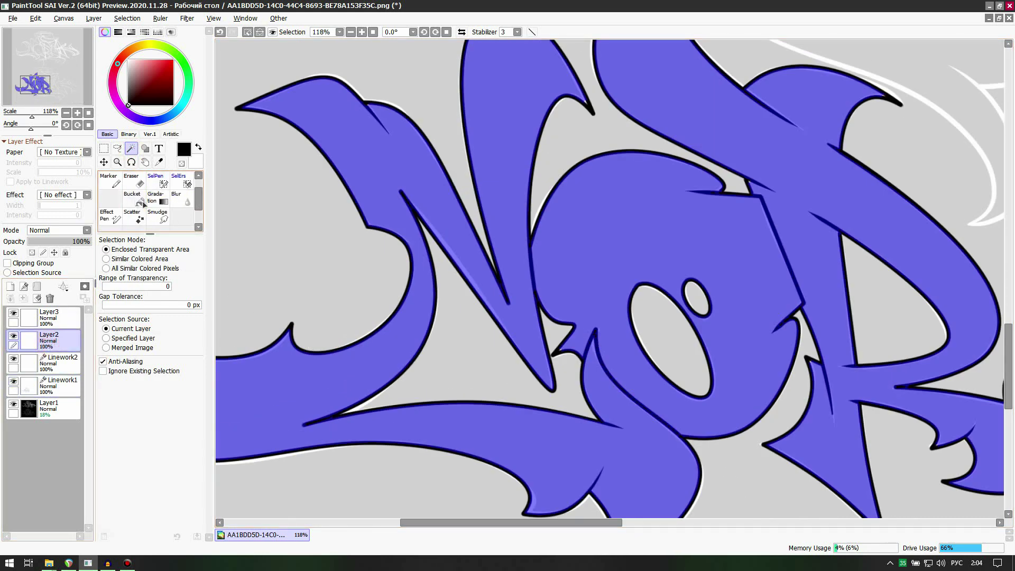
click(140, 202)
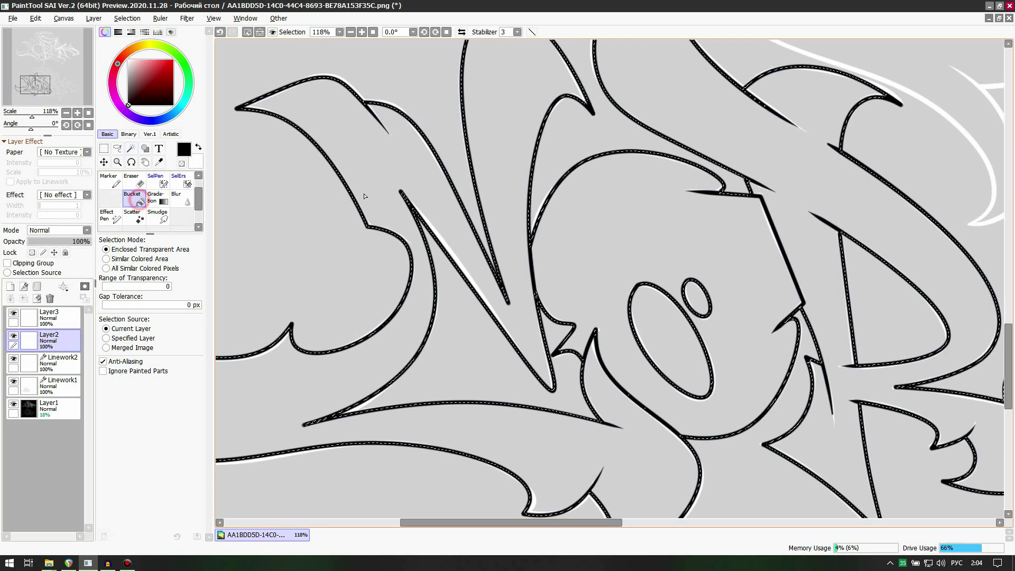
click(378, 166)
scroll(412, 187, down, 1)
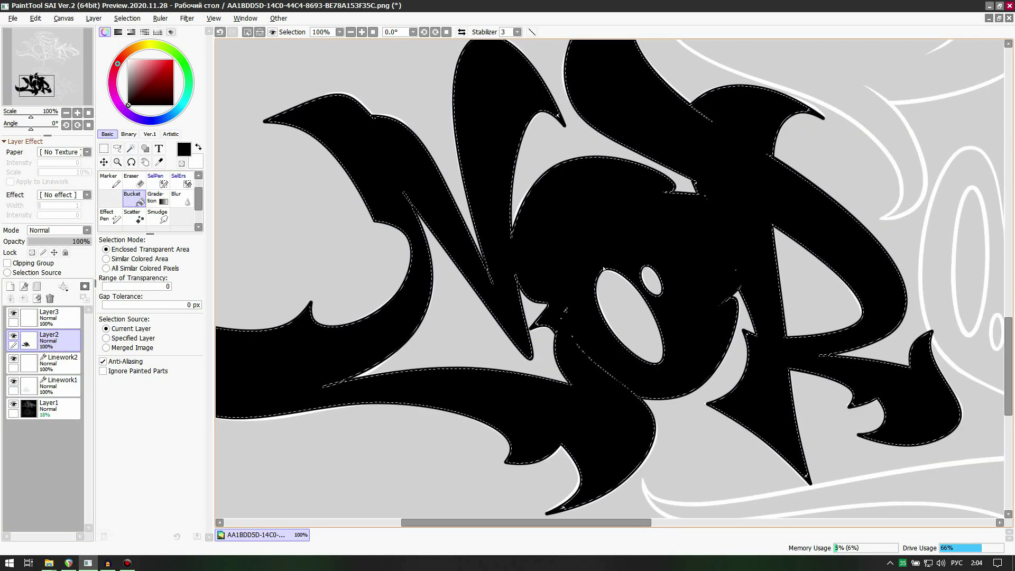
key(ctrl+z)
Step: Fill the selected letter interiors with dark red on Layer2, move that layer below Linework1, and clear the selection
click(160, 71)
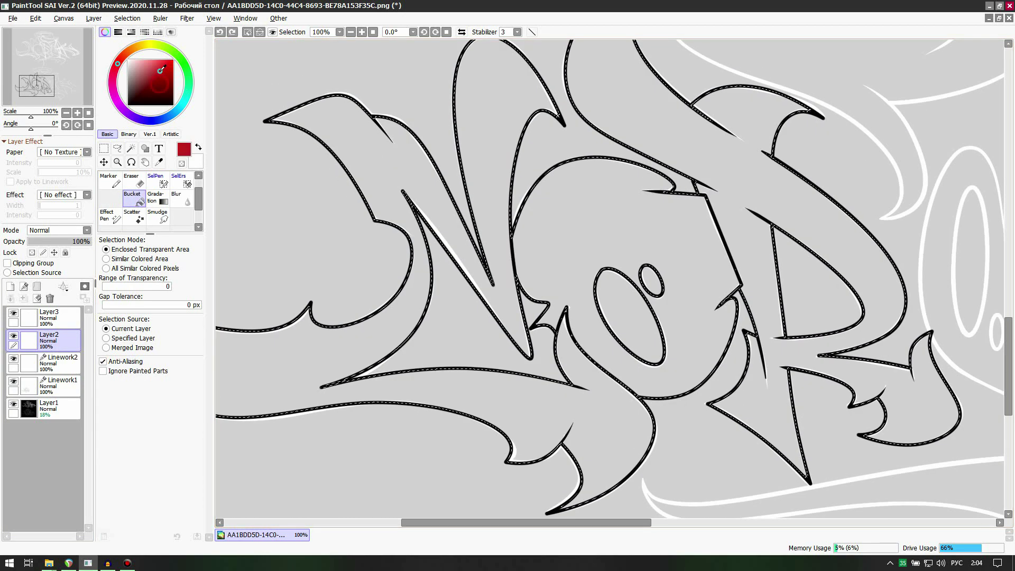
click(362, 163)
drag(49, 340, 59, 393)
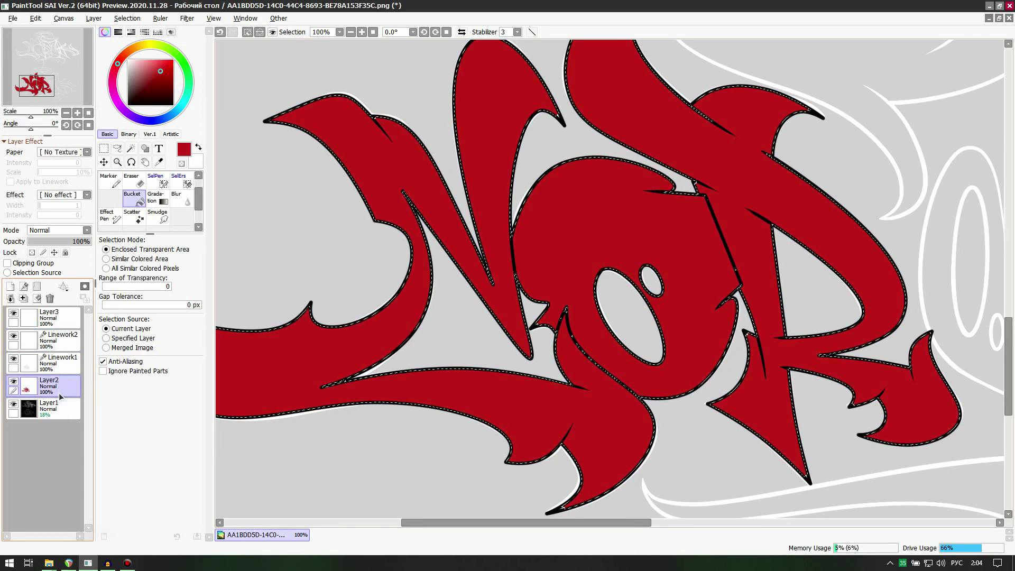
click(103, 149)
click(256, 175)
scroll(363, 216, down, 1)
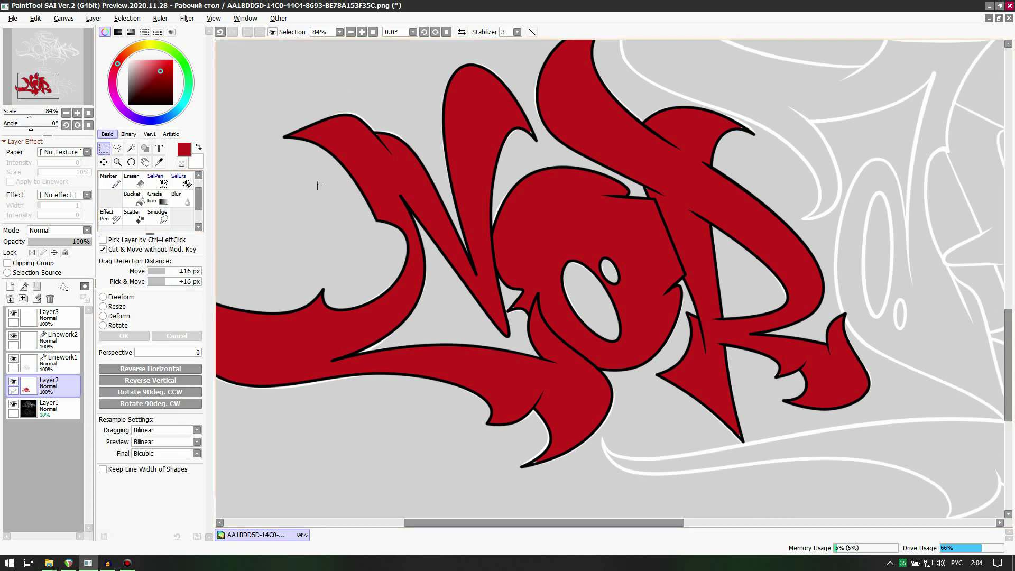
Step: Paint over the unfilled gap in the tall loop's hooked tip on Layer2 using the Marker at brush size 2.6
scroll(422, 342, up, 8)
scroll(423, 342, down, 6)
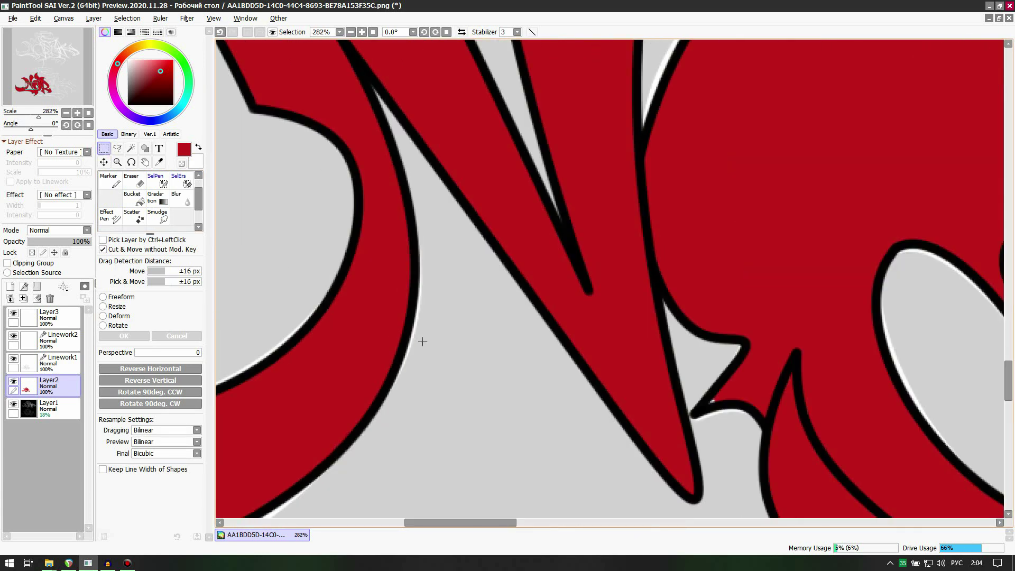
scroll(593, 379, up, 7)
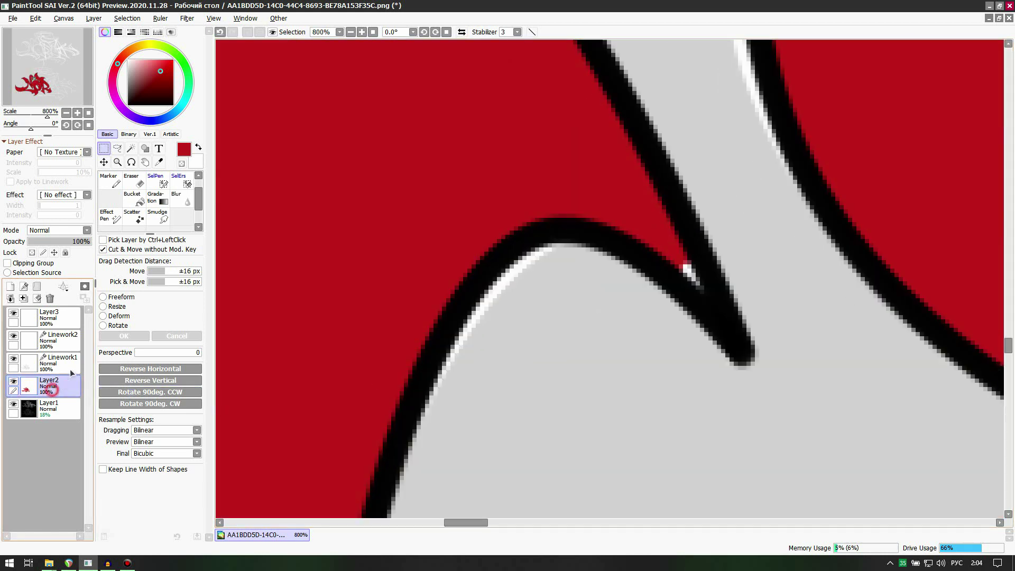
click(110, 181)
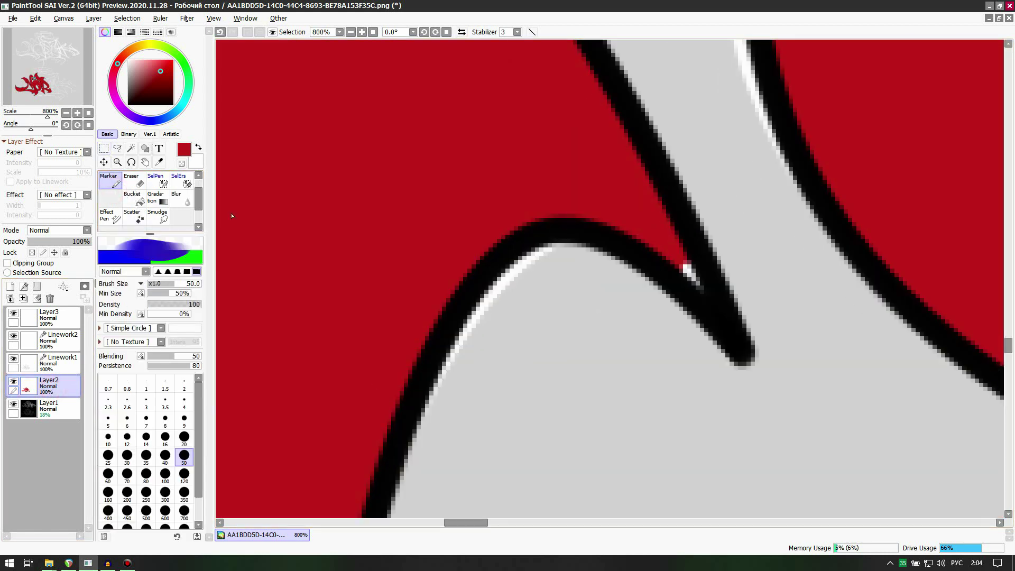
scroll(662, 244, down, 6)
scroll(509, 249, up, 3)
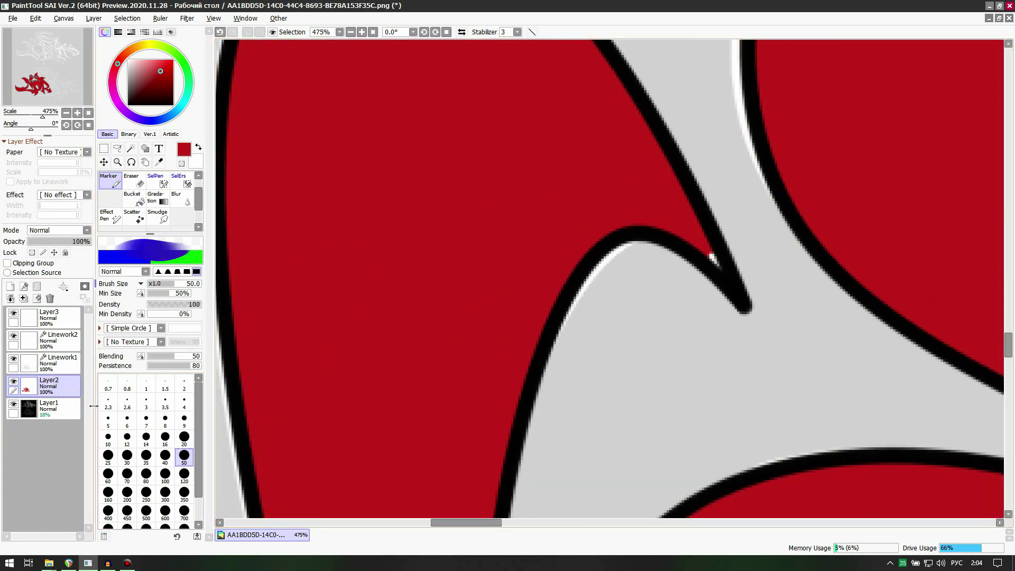
click(127, 401)
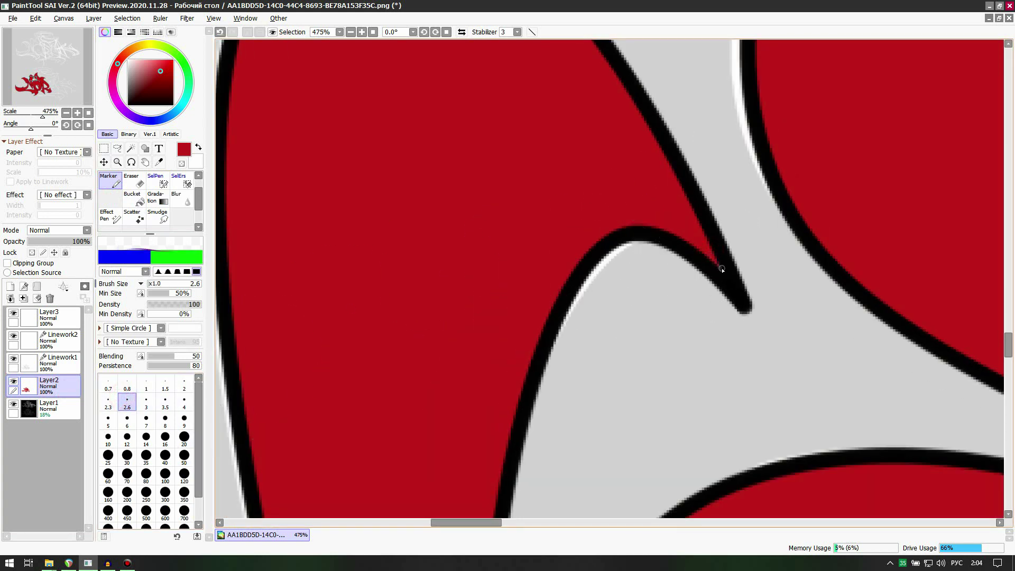
Step: Fill the leftover gaps in the tips of the tall horn and the curved hook above the D shape with red
scroll(557, 231, down, 8)
scroll(611, 143, up, 4)
scroll(685, 212, up, 4)
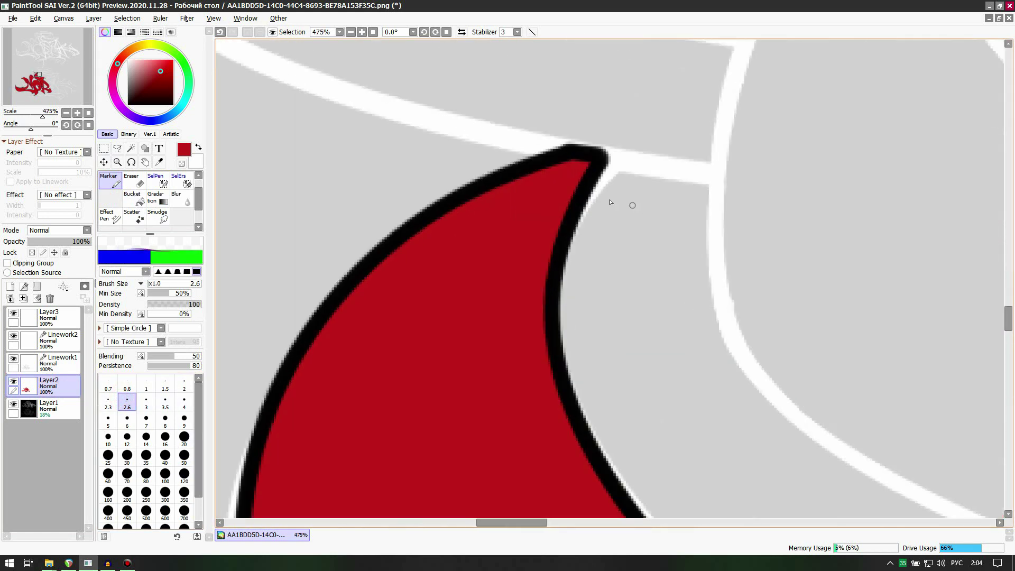
scroll(532, 178, down, 12)
scroll(664, 338, up, 7)
scroll(516, 280, down, 4)
scroll(449, 214, up, 1)
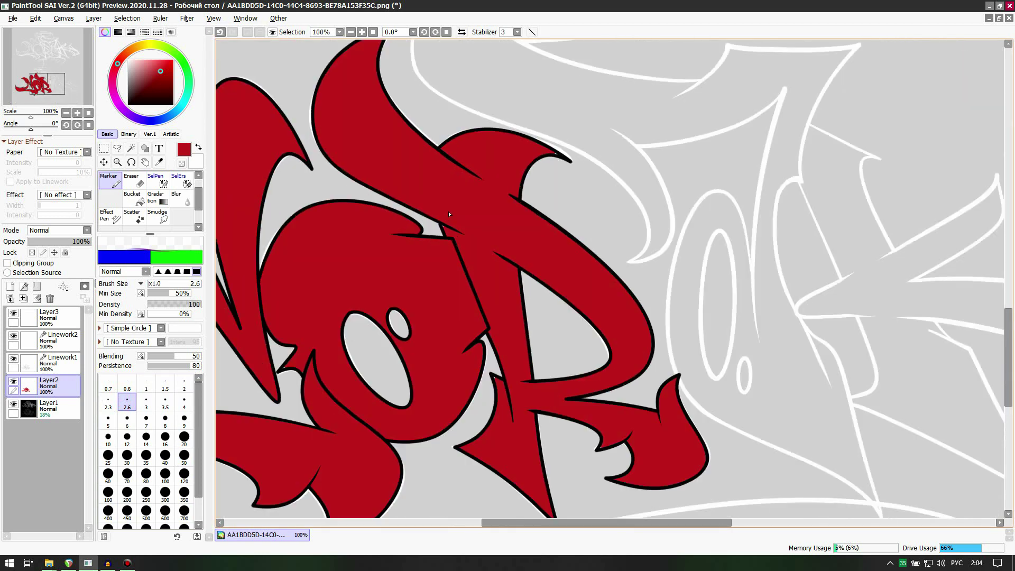
scroll(449, 214, up, 8)
scroll(403, 212, down, 5)
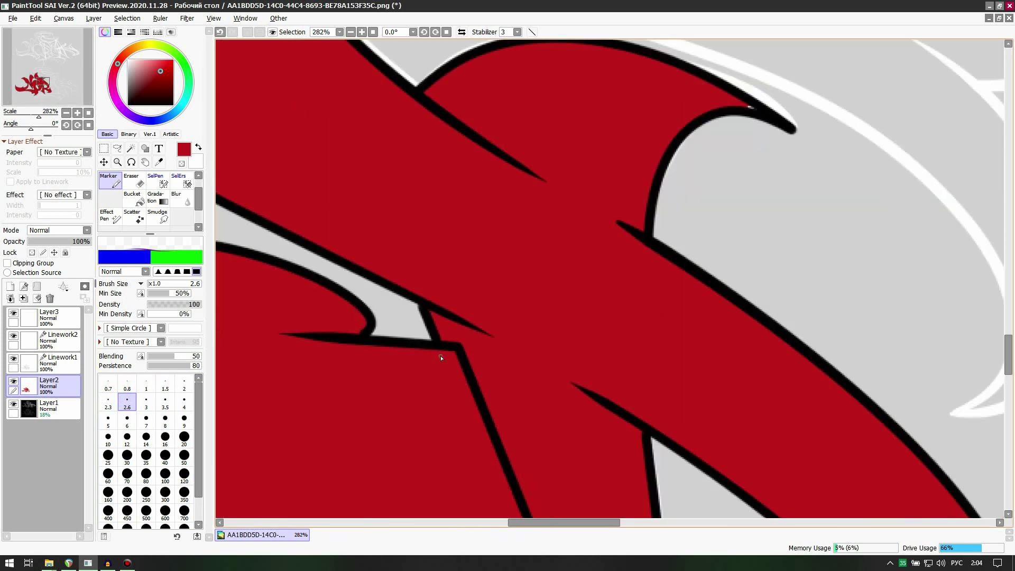
scroll(564, 279, up, 5)
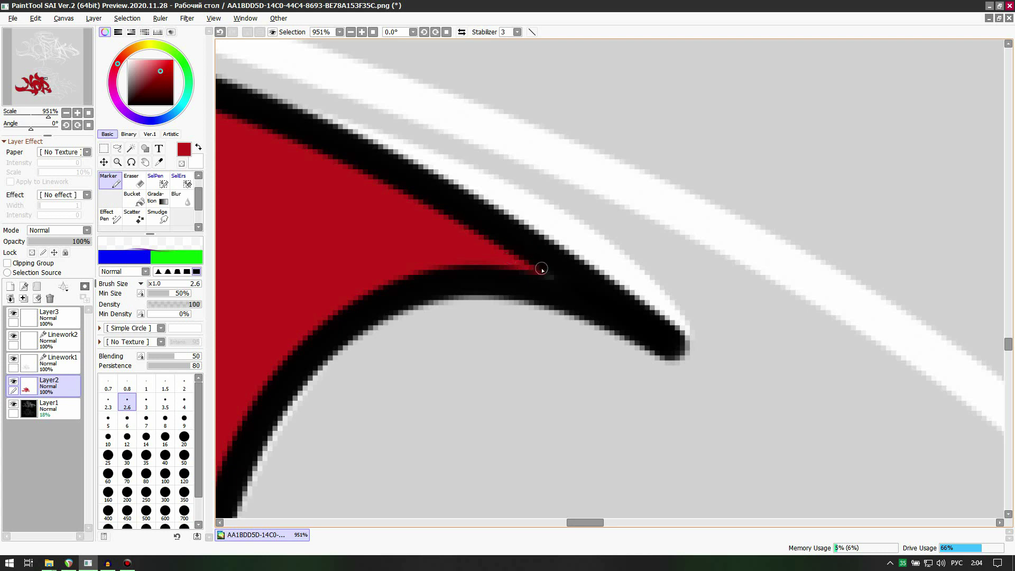
Step: Fill the unpainted gaps in the pointed tips of the R's legs with red on Layer2
scroll(536, 267, down, 8)
scroll(525, 368, up, 5)
scroll(526, 369, up, 2)
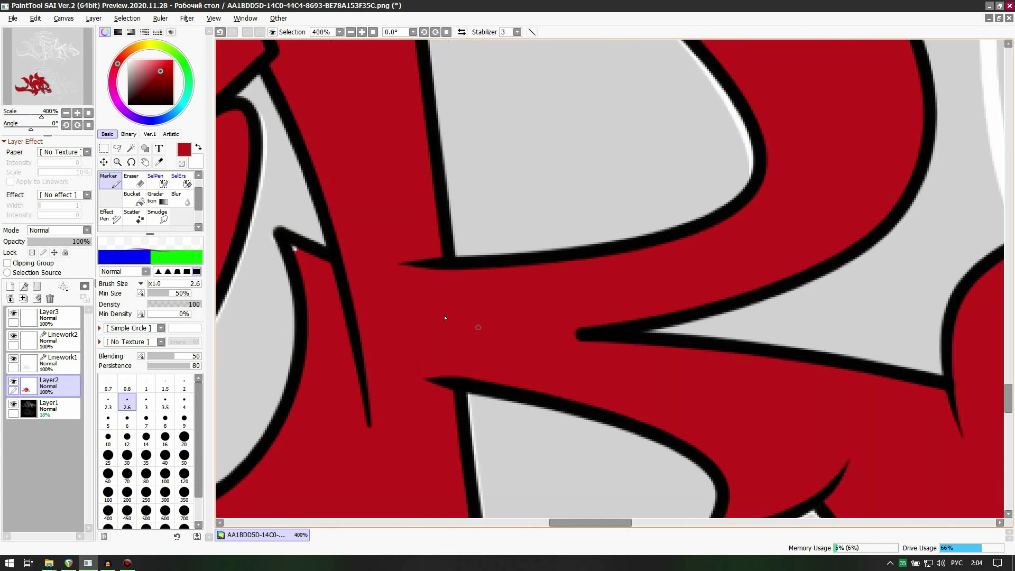
scroll(295, 251, down, 3)
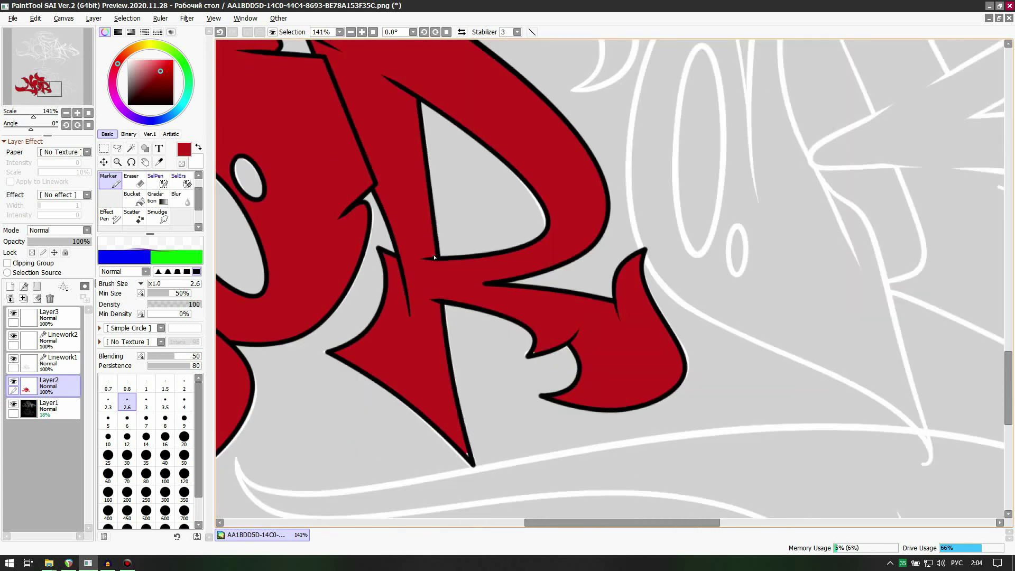
scroll(370, 317, up, 2)
scroll(396, 370, down, 2)
scroll(429, 420, up, 3)
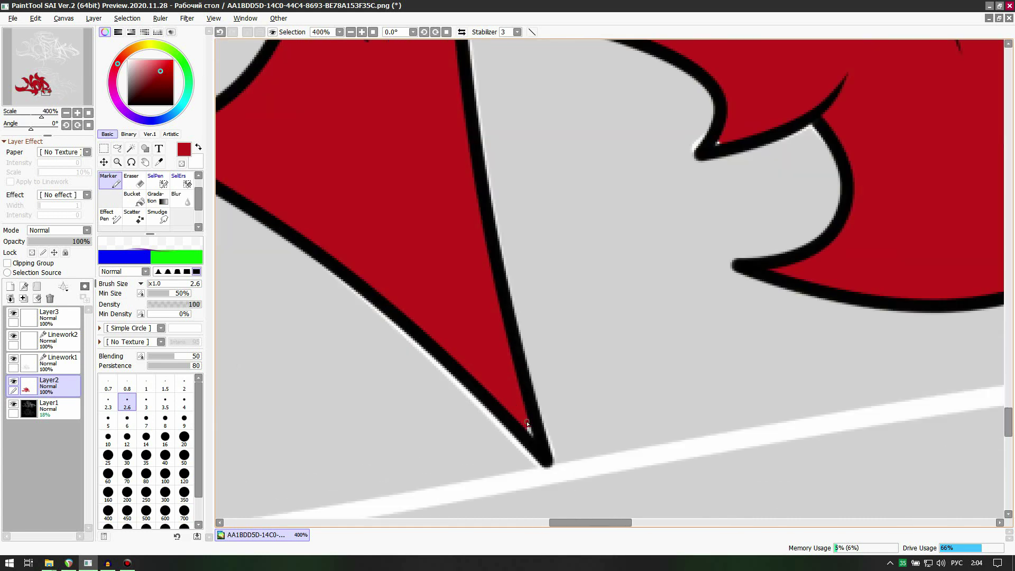
scroll(527, 419, down, 2)
scroll(537, 370, up, 4)
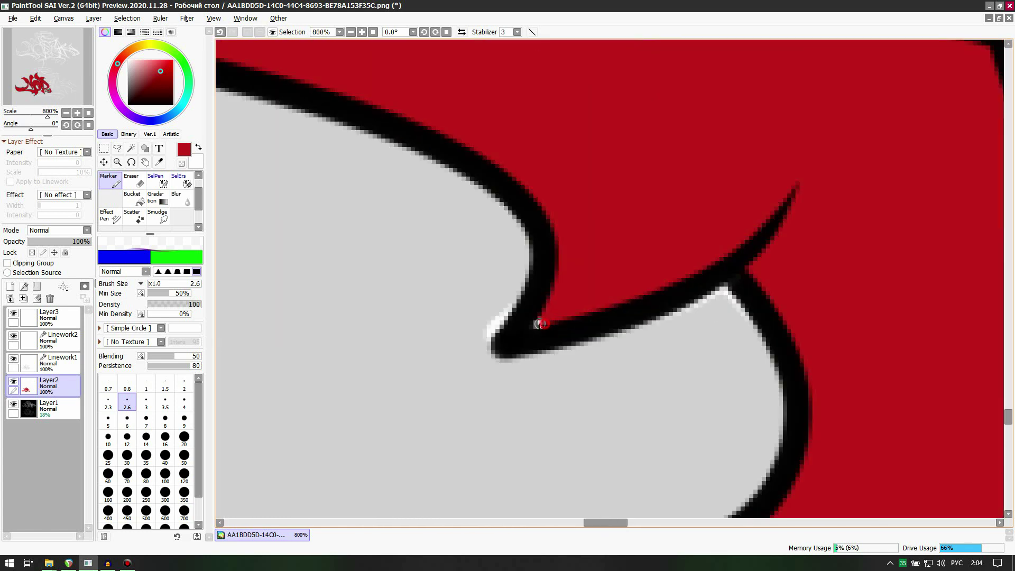
scroll(533, 328, down, 3)
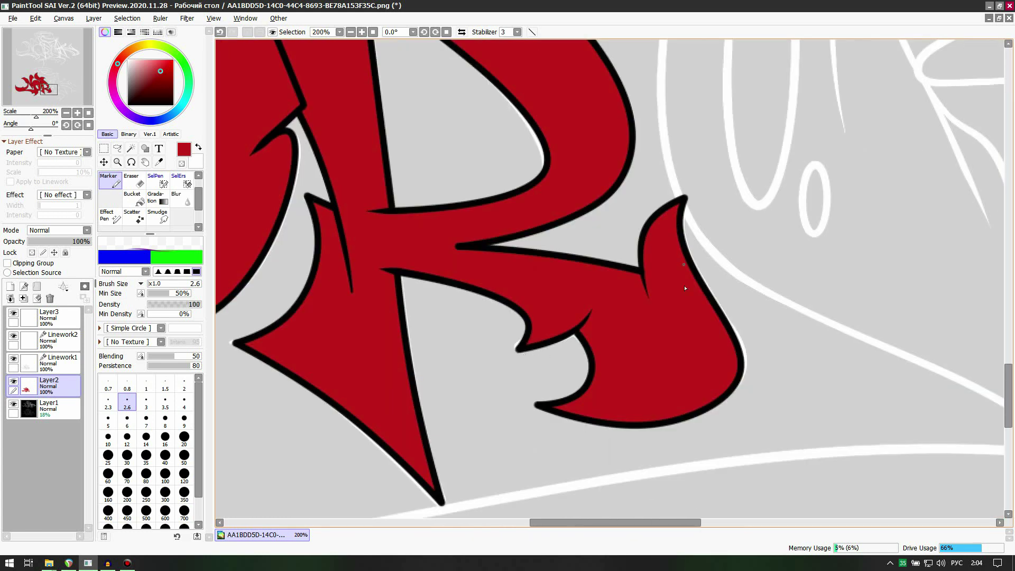
Step: Fill the leftover gaps in the small barb beside the O and at the N's upper overlap with red
scroll(685, 288, down, 2)
scroll(549, 291, up, 2)
scroll(551, 165, up, 5)
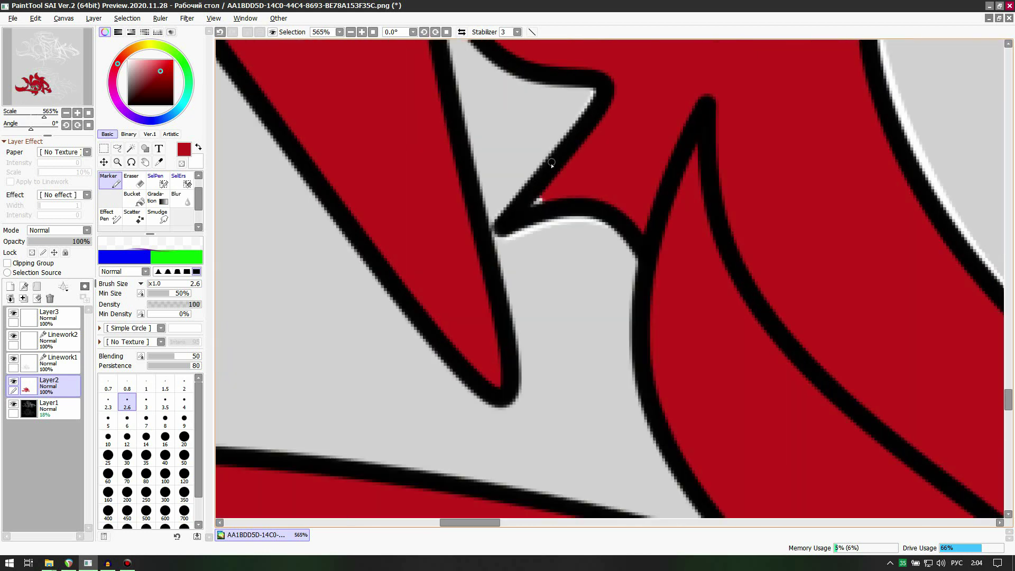
scroll(550, 194, down, 4)
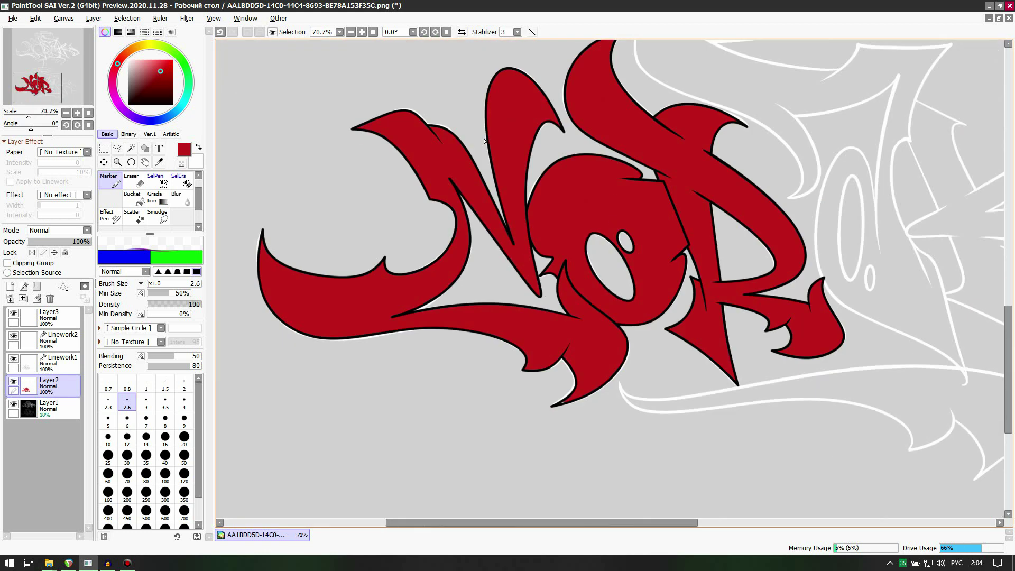
scroll(651, 178, up, 4)
scroll(651, 178, down, 3)
scroll(494, 265, up, 5)
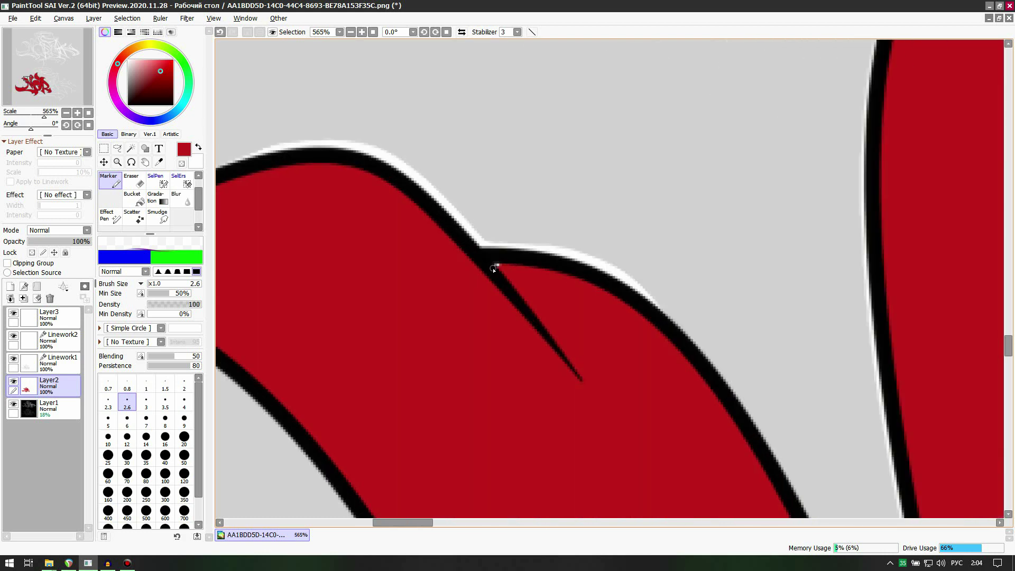
scroll(487, 264, down, 7)
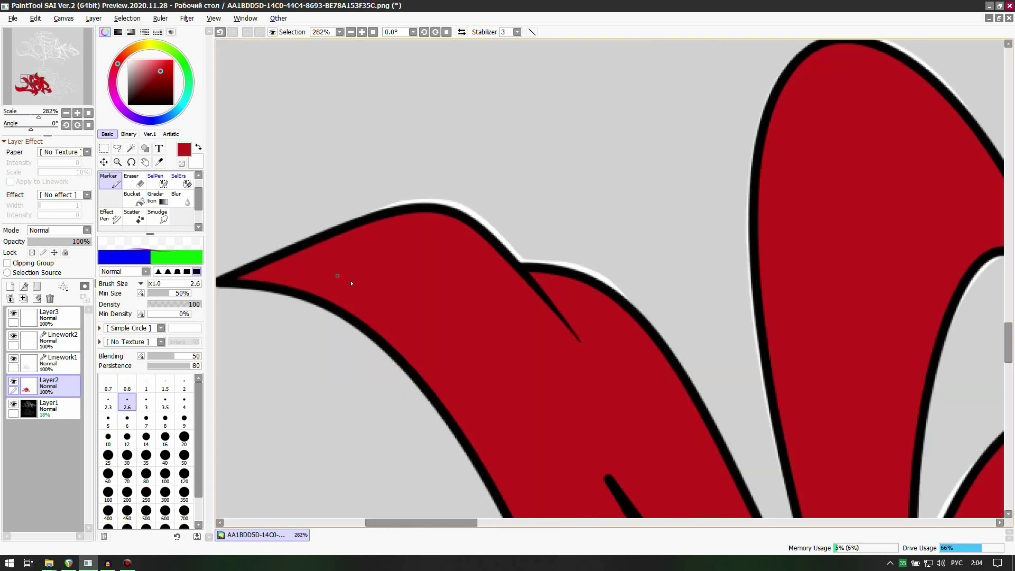
Step: Paint the unfilled tip of the N's lower tail red on Layer2
scroll(351, 283, down, 5)
scroll(423, 328, up, 4)
scroll(419, 331, up, 1)
scroll(624, 404, down, 1)
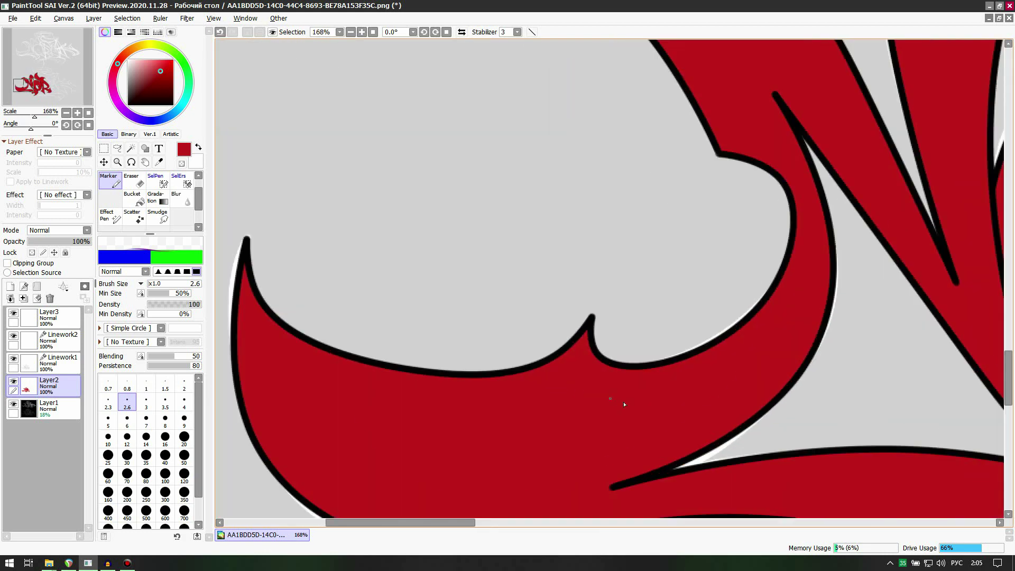
scroll(624, 404, down, 5)
scroll(634, 414, up, 5)
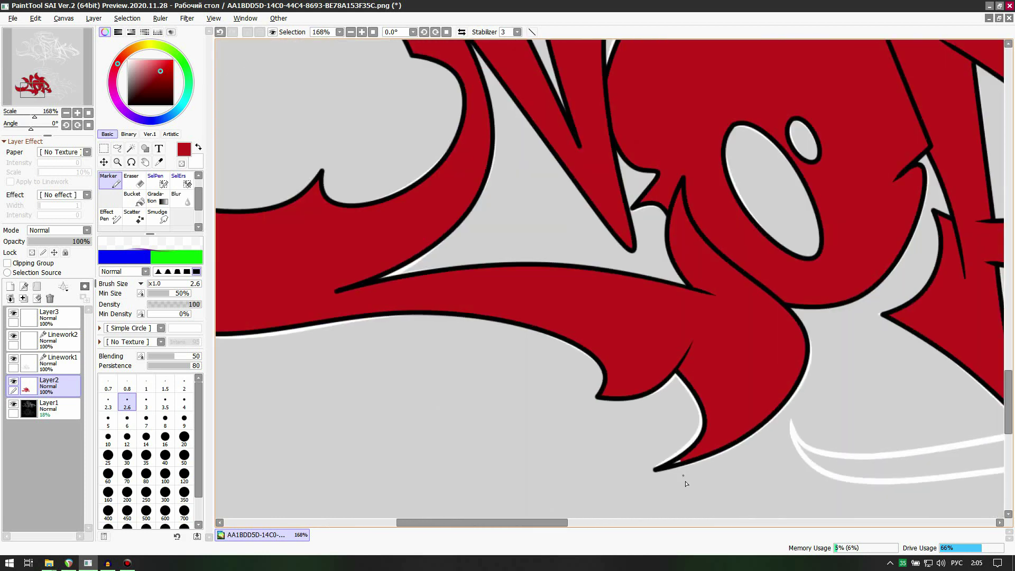
scroll(683, 477, up, 6)
drag(677, 427, 651, 438)
scroll(656, 431, down, 10)
scroll(625, 182, up, 2)
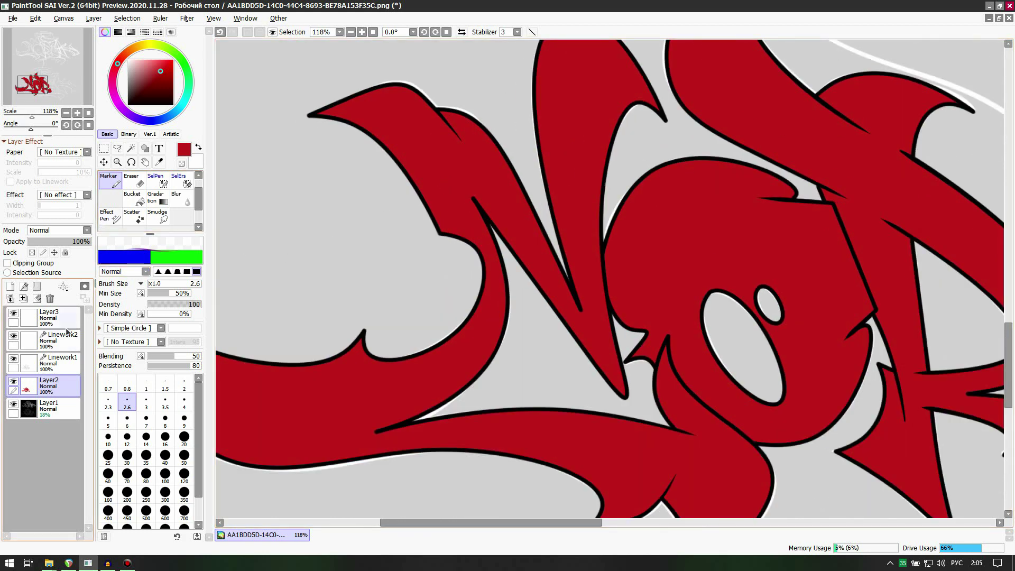
Step: Add a linework layer above Layer2 and draw a light red size 7 curve inside the N's upper-left arm
click(23, 287)
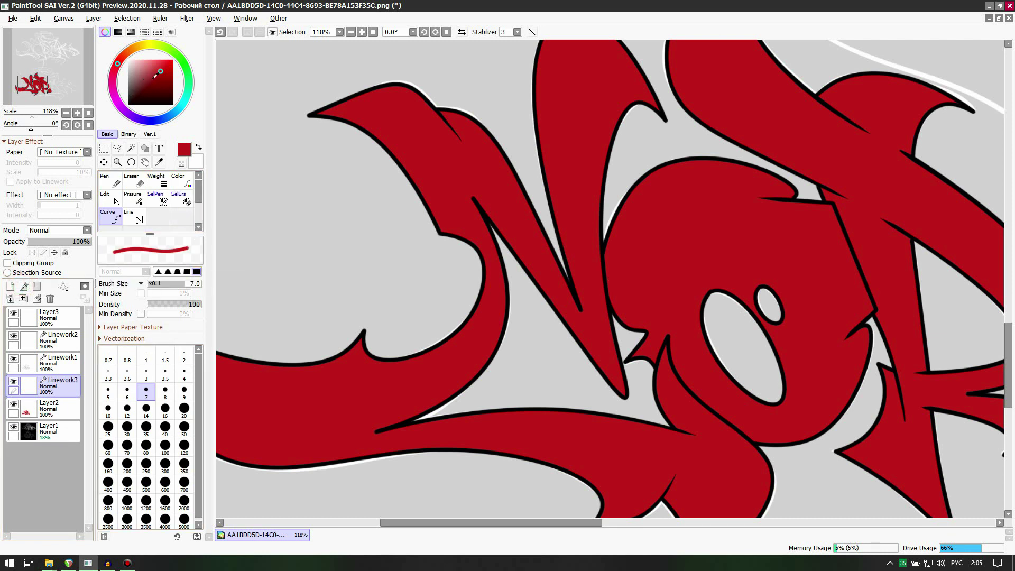
click(162, 79)
mouse_move(166, 80)
mouse_down()
mouse_move(146, 43)
mouse_move(161, 46)
mouse_up()
scroll(509, 215, down, 2)
scroll(429, 152, up, 7)
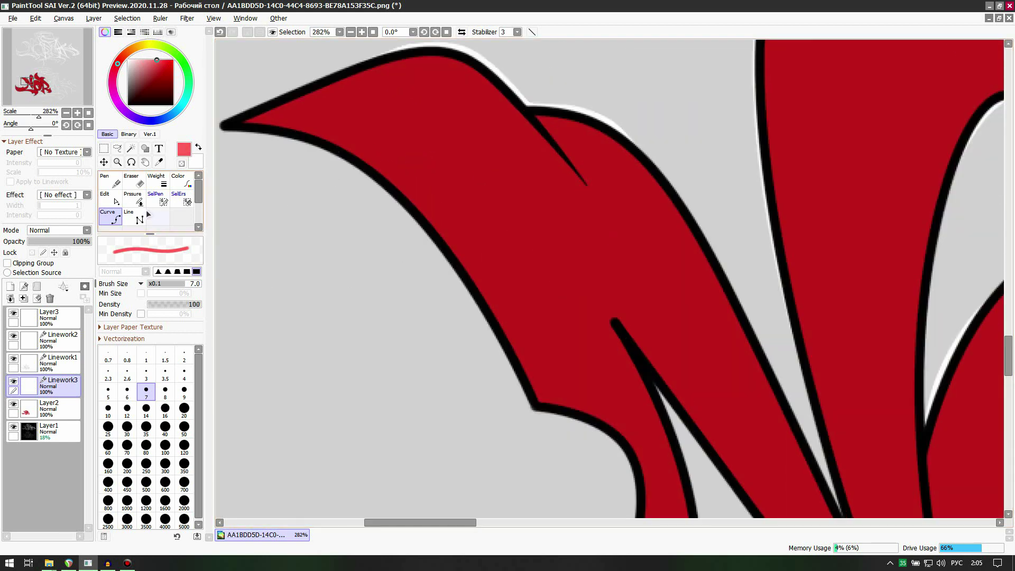
mouse_move(369, 137)
mouse_down()
mouse_move(427, 178)
mouse_move(518, 304)
mouse_move(550, 375)
mouse_up()
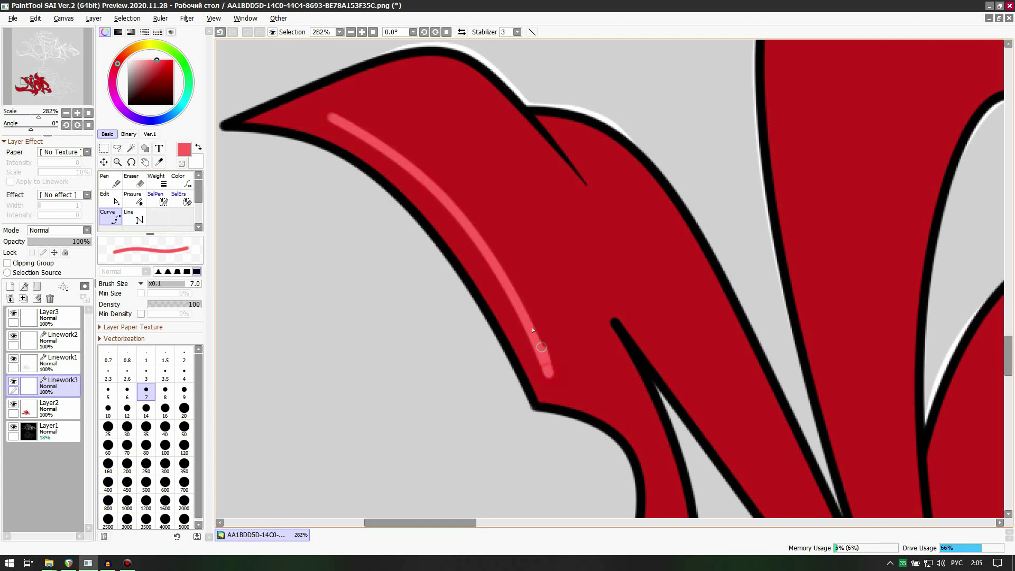
Step: Taper both ends of the light red highlight curve to fine points by reducing their width pressure
click(139, 201)
scroll(374, 154, up, 2)
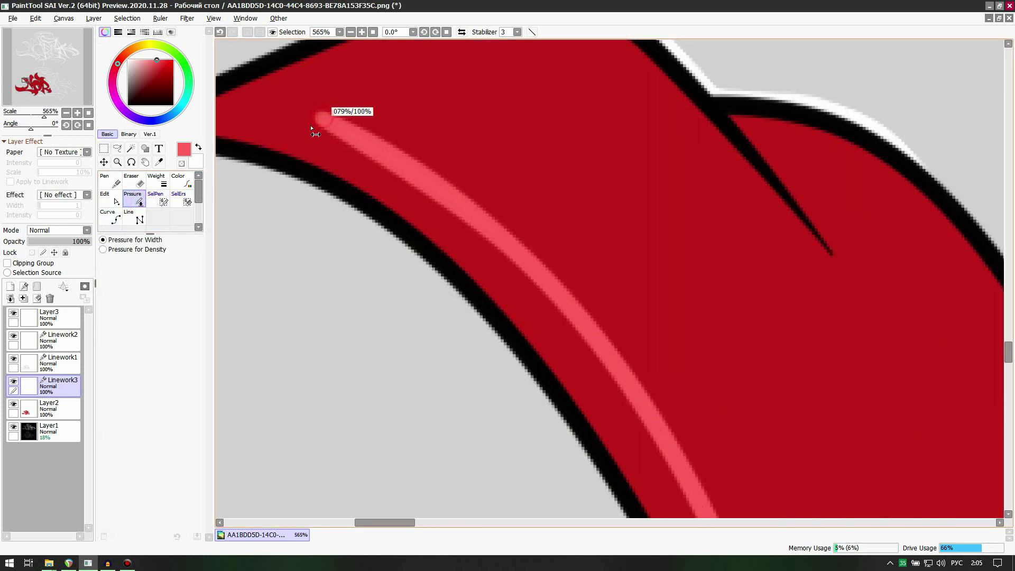
drag(317, 125, 240, 148)
mouse_move(407, 172)
mouse_down()
mouse_move(481, 210)
mouse_move(397, 156)
mouse_up()
scroll(398, 153, down, 4)
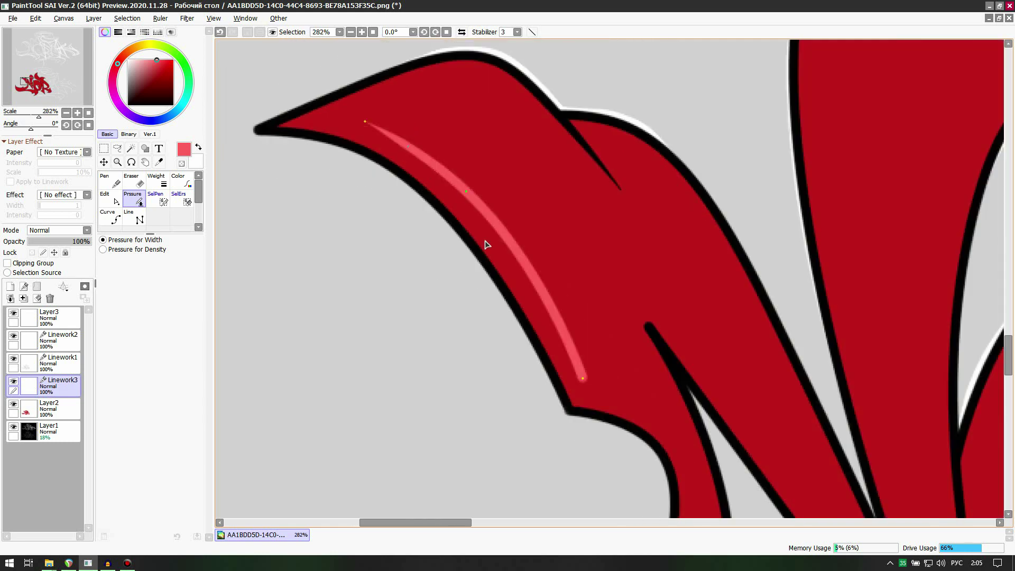
scroll(555, 346, up, 4)
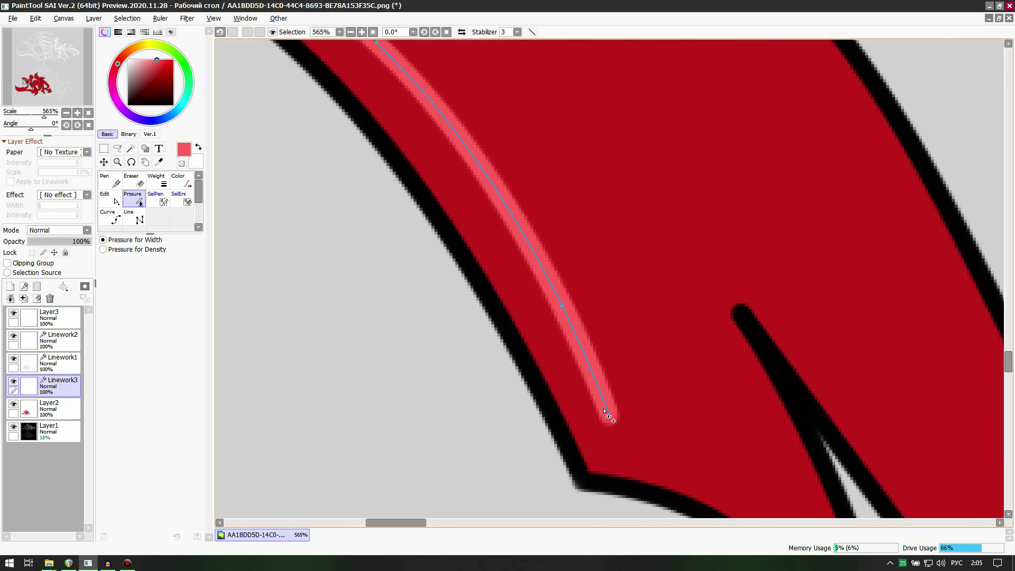
mouse_move(607, 413)
mouse_down()
mouse_move(586, 430)
mouse_move(513, 424)
mouse_up()
scroll(551, 289, down, 3)
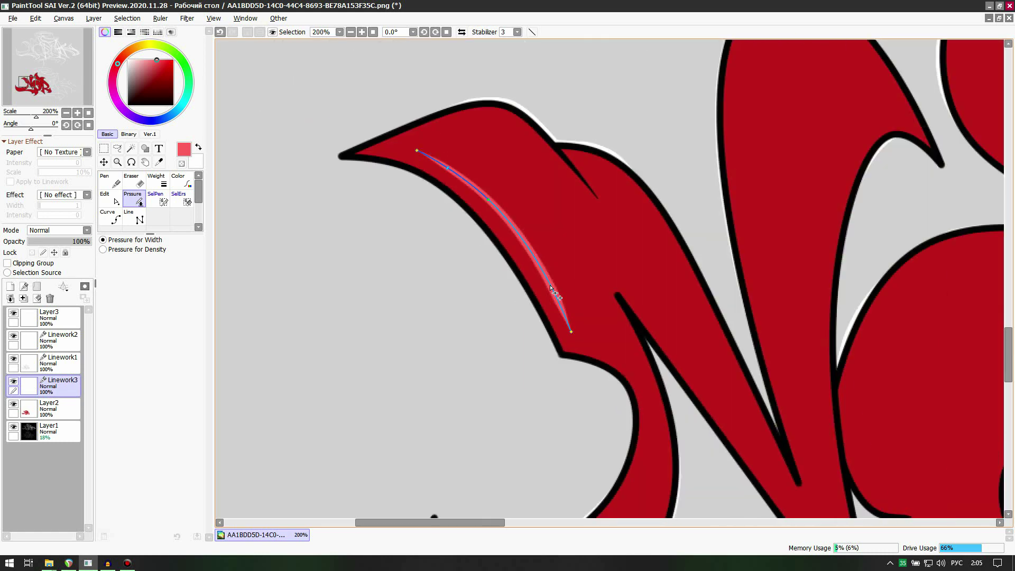
scroll(449, 281, down, 3)
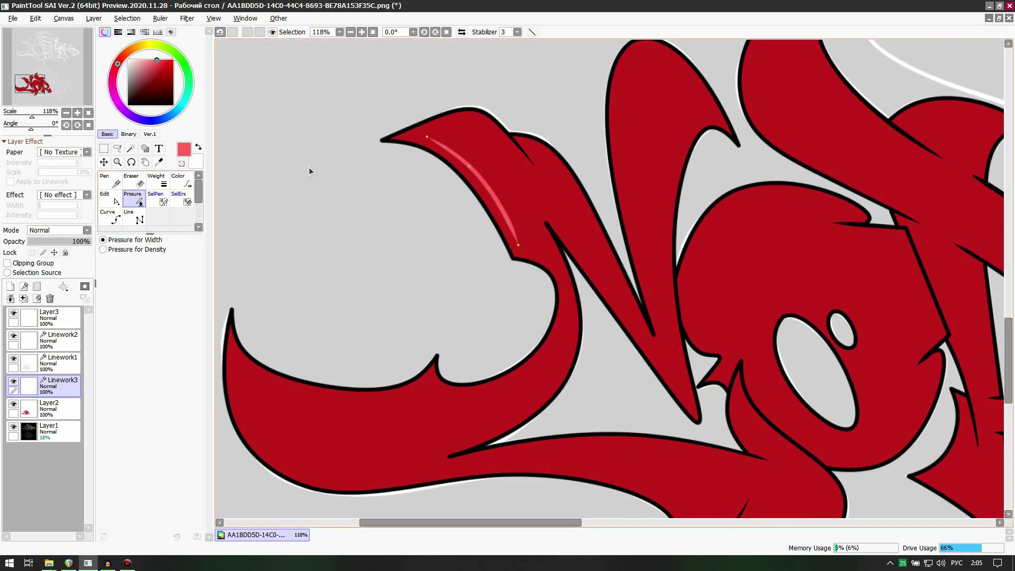
Step: Examine the tapered highlight and the filled lettering close up and as a whole, with Layer3 active
click(105, 149)
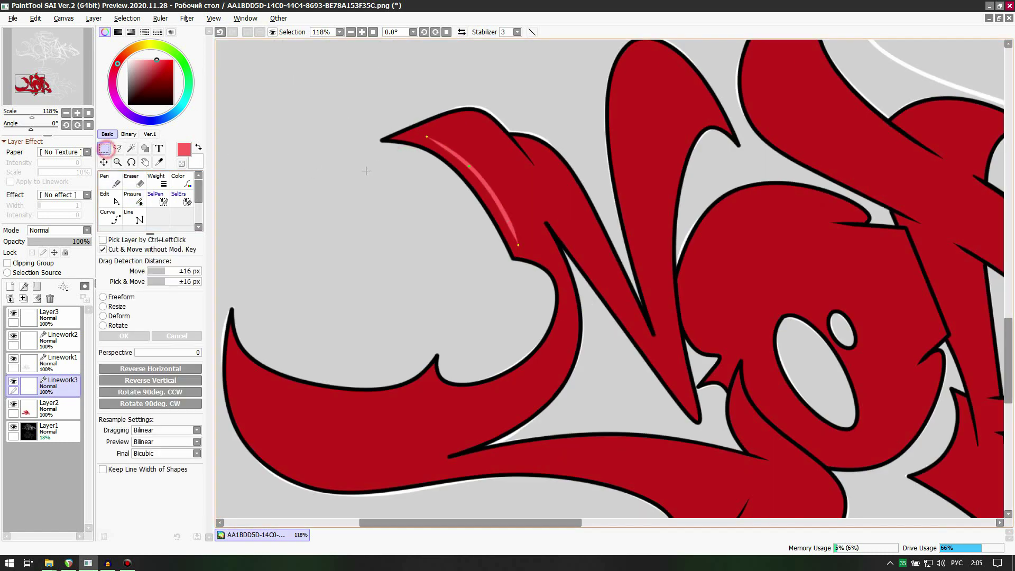
click(58, 317)
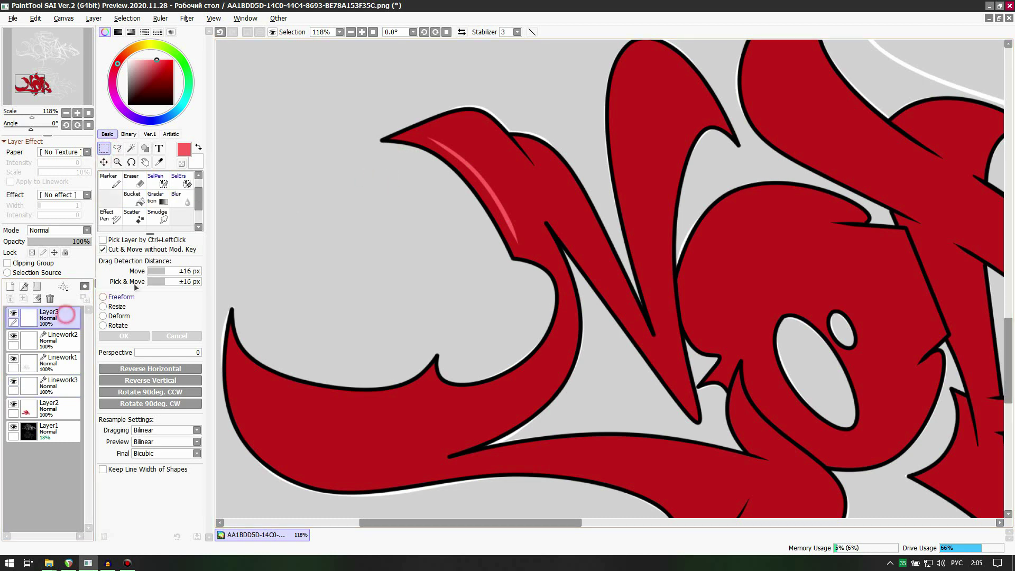
scroll(482, 161, up, 3)
scroll(482, 161, down, 4)
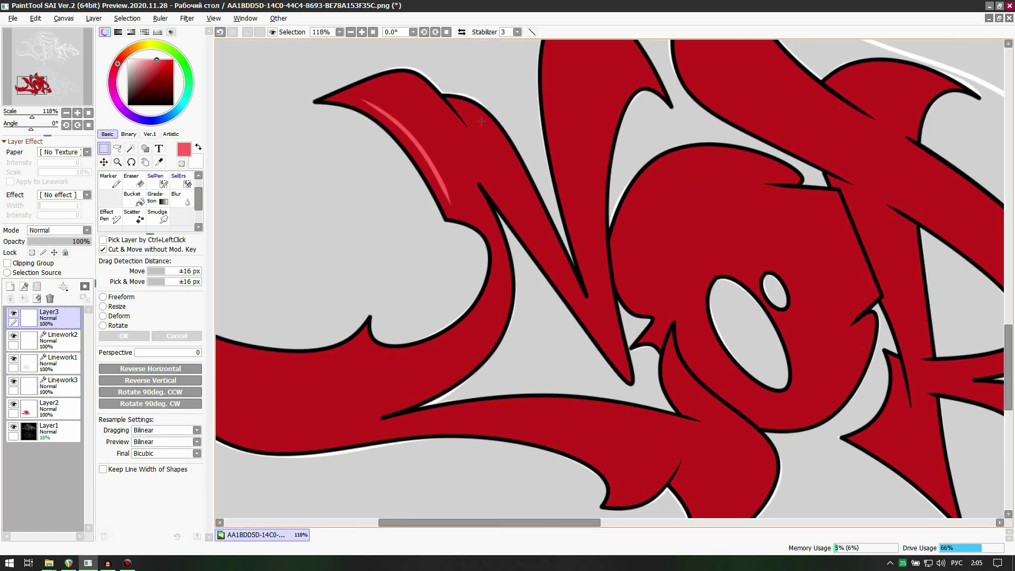
scroll(527, 141, up, 9)
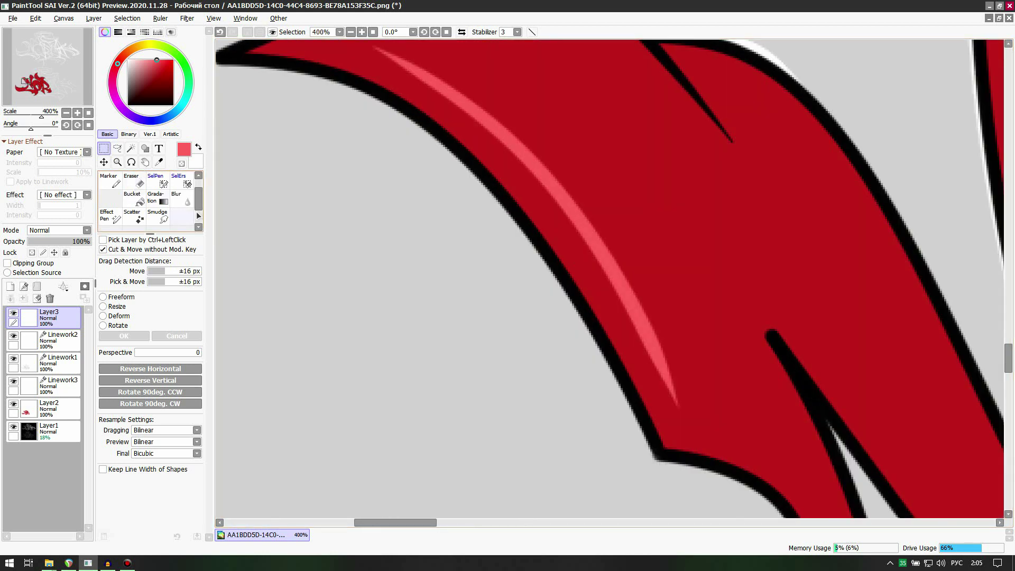
scroll(322, 150, down, 3)
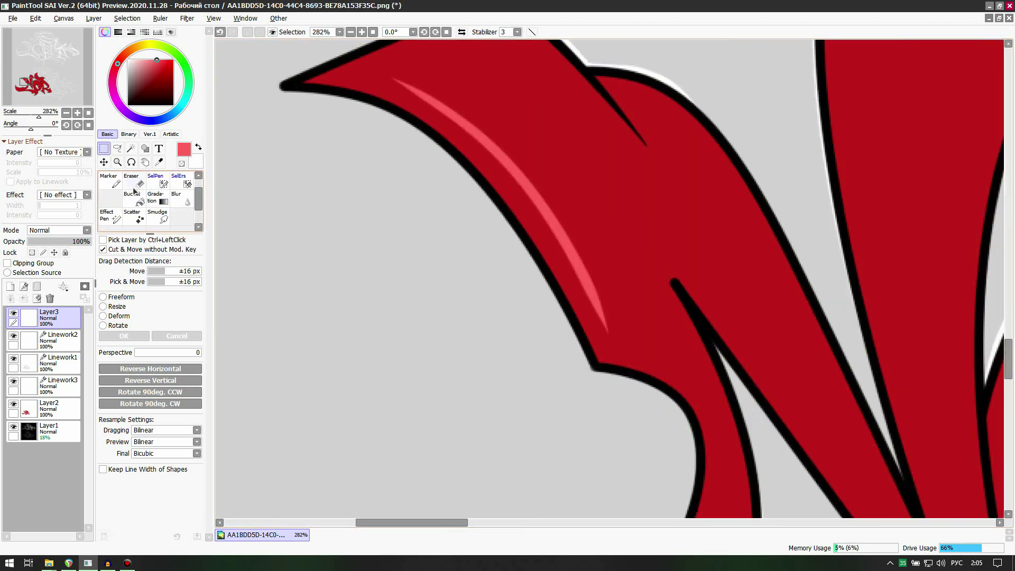
scroll(354, 187, down, 4)
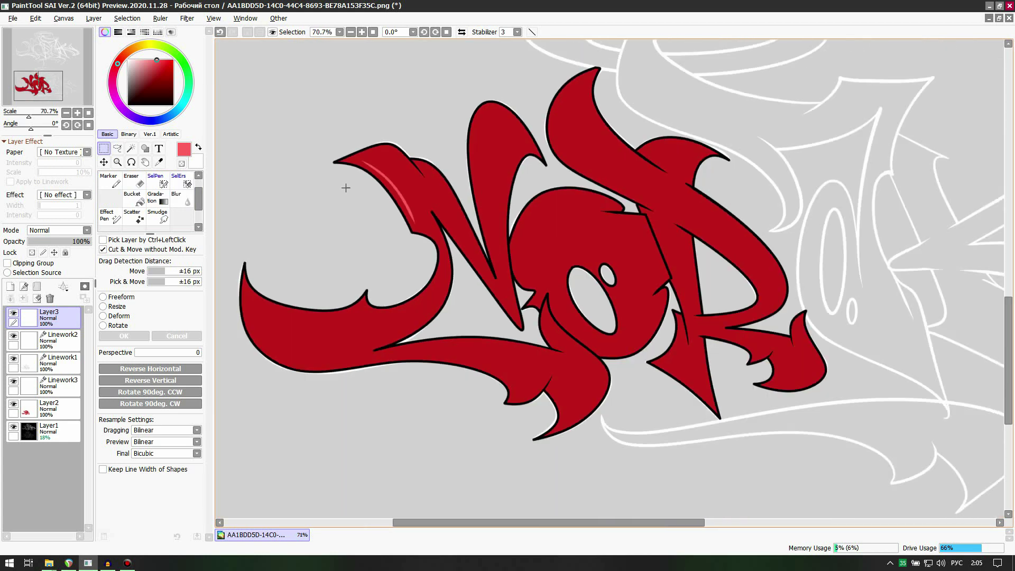
scroll(372, 195, up, 4)
scroll(597, 207, down, 3)
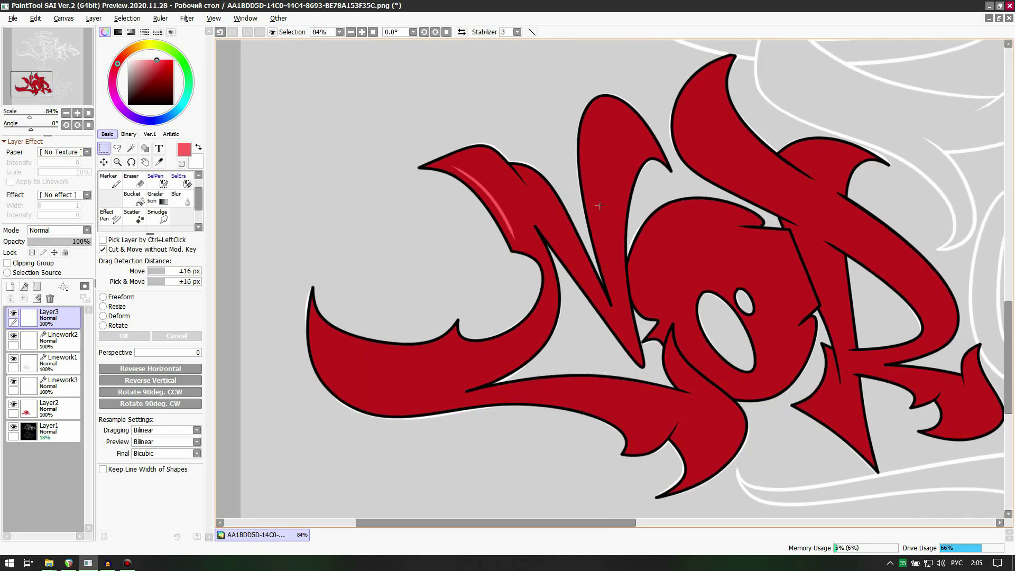
scroll(391, 370, up, 3)
scroll(454, 290, down, 2)
scroll(269, 270, up, 3)
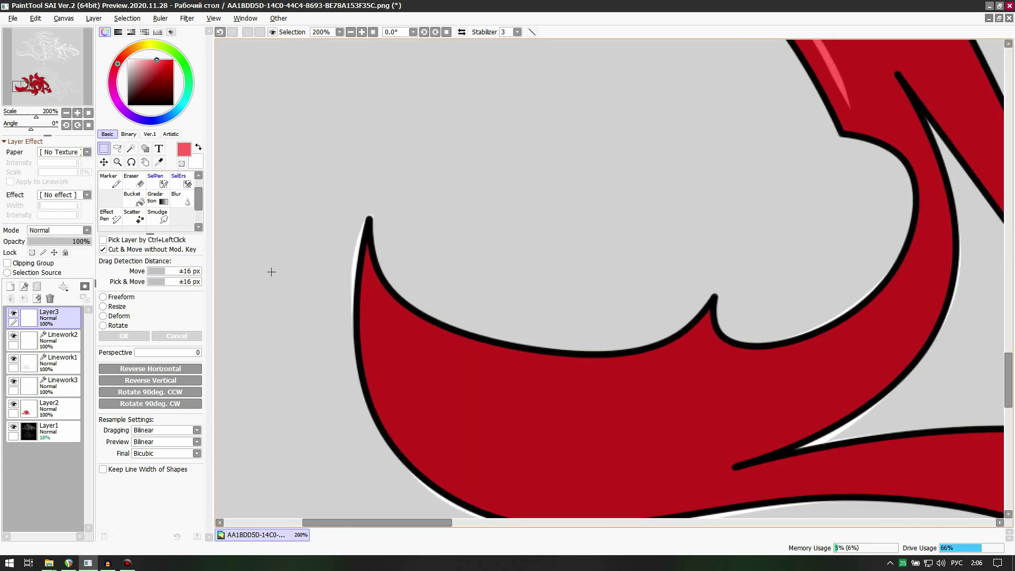
scroll(405, 235, down, 2)
scroll(404, 236, down, 1)
scroll(577, 95, up, 4)
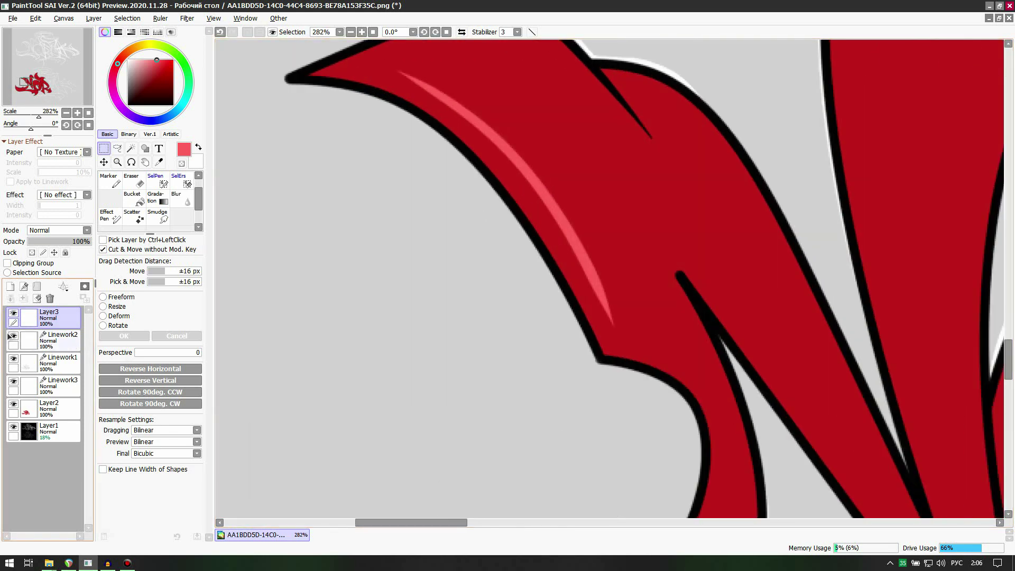
Step: Hide the Linework2 and Linework3 layers
click(13, 381)
scroll(414, 227, down, 3)
scroll(437, 170, up, 2)
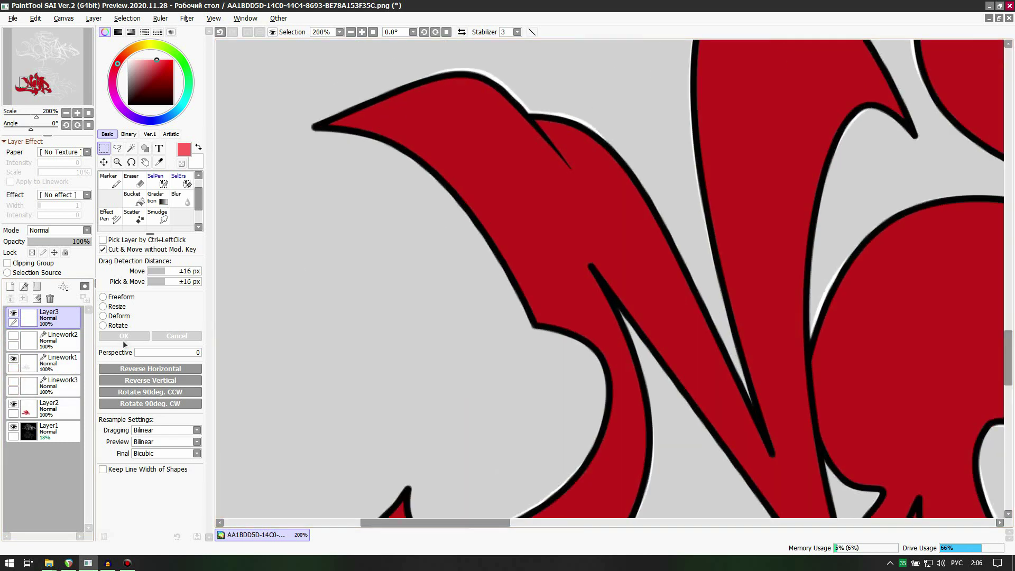
Step: Select the N's enclosed interior from Linework1 with the Magic Wand and add a new empty layer directly above Layer2
click(42, 412)
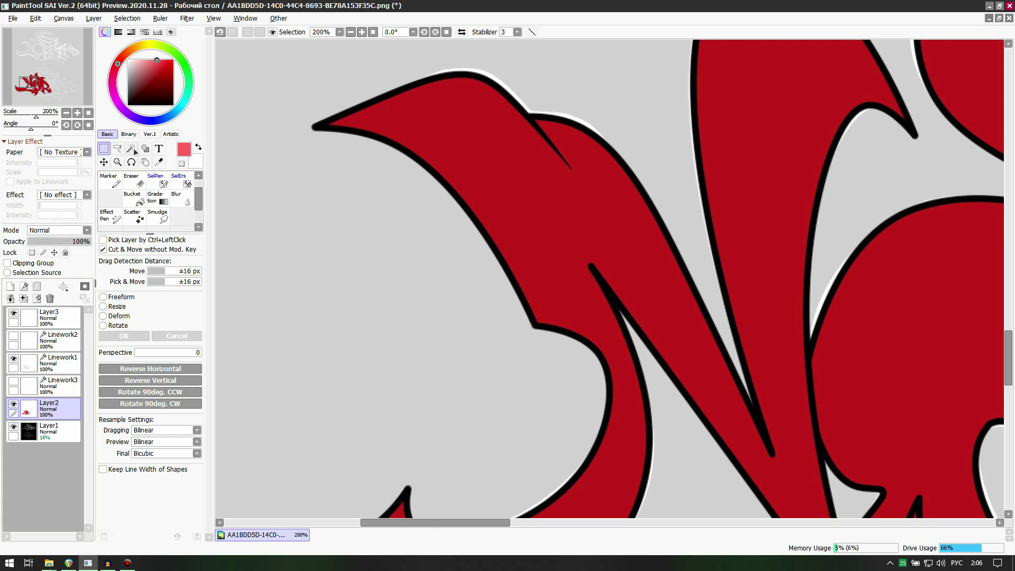
click(133, 150)
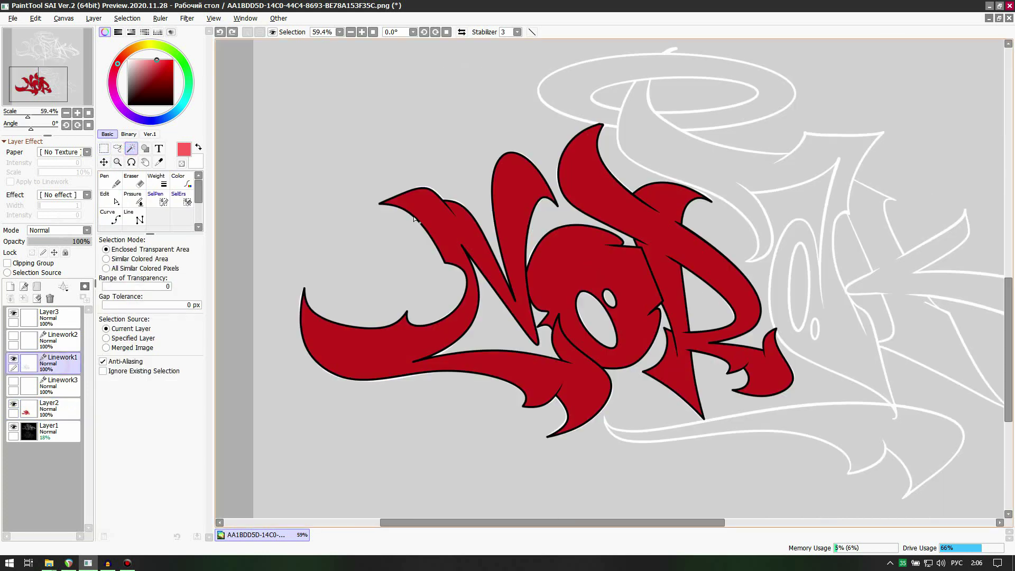
click(440, 219)
scroll(439, 219, up, 6)
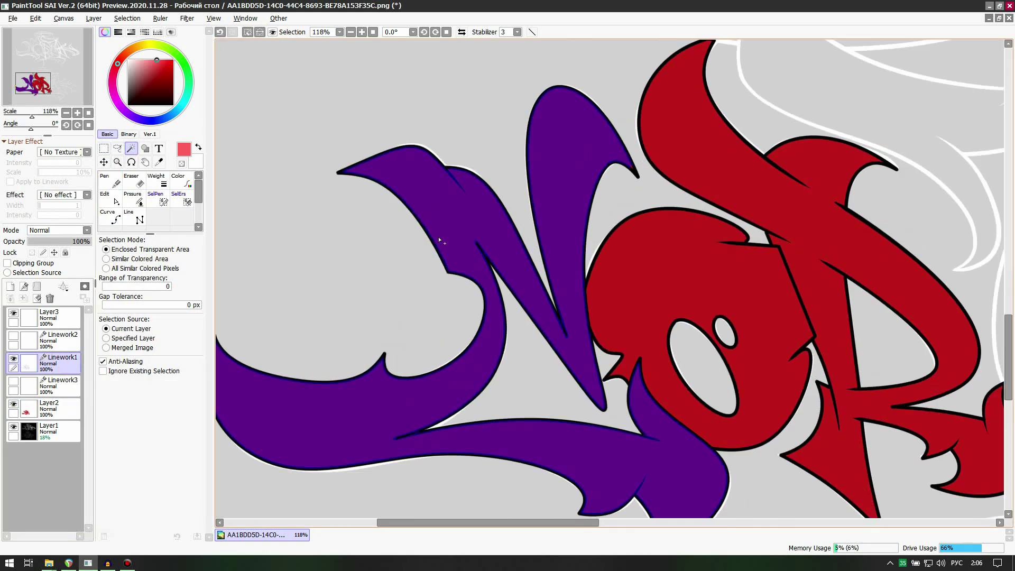
click(63, 389)
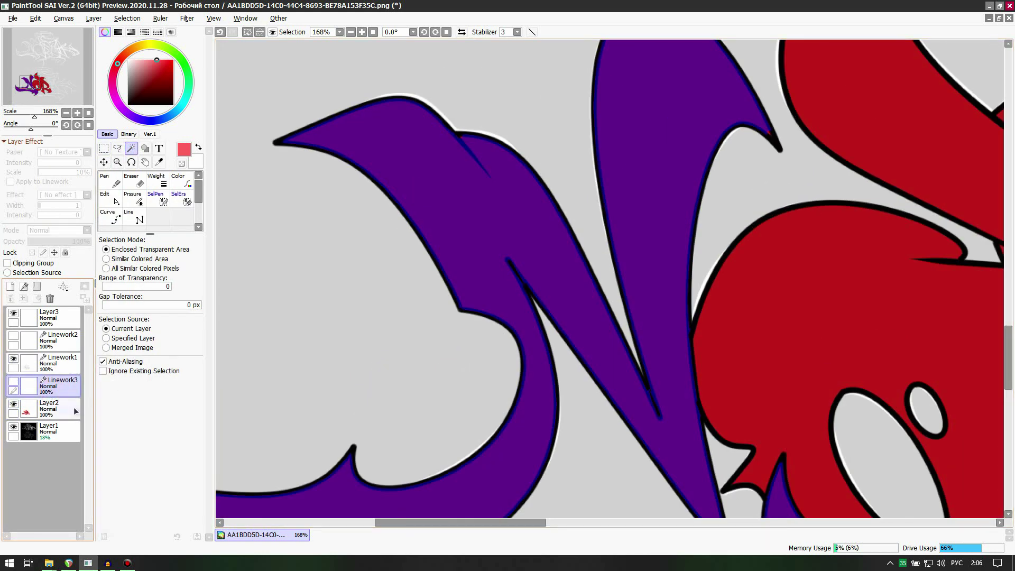
click(71, 407)
click(10, 286)
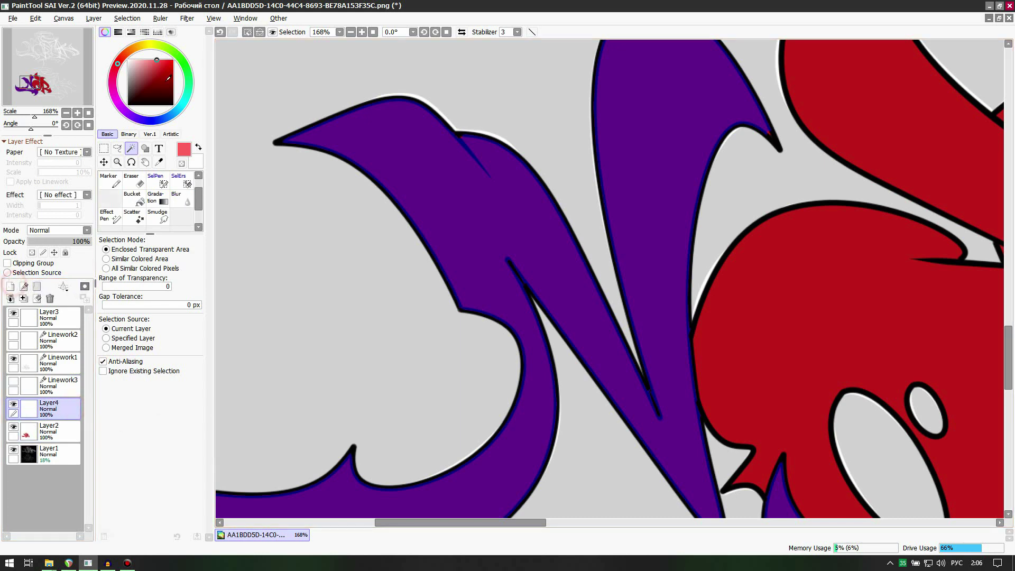
Step: Try a light red highlight stroke along the inner edge of the N's pointed upper arm with the Brush at size 50, and undo it
click(110, 180)
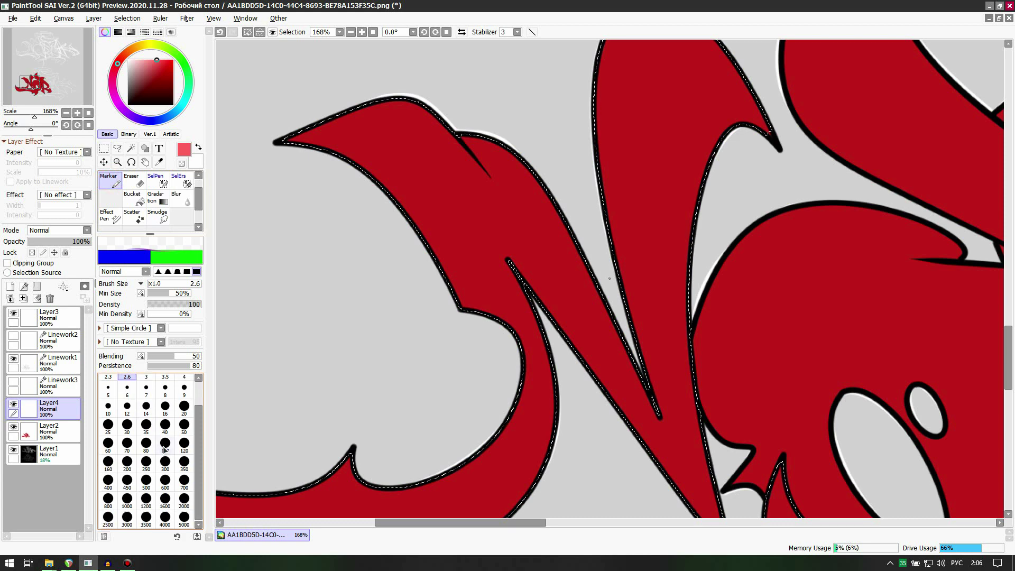
scroll(132, 202, up, 1)
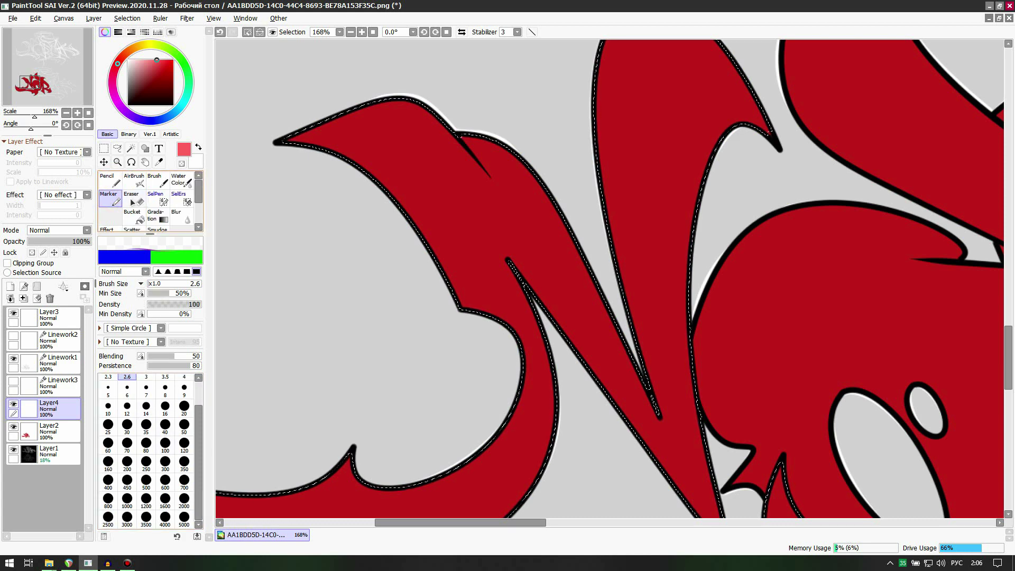
click(156, 181)
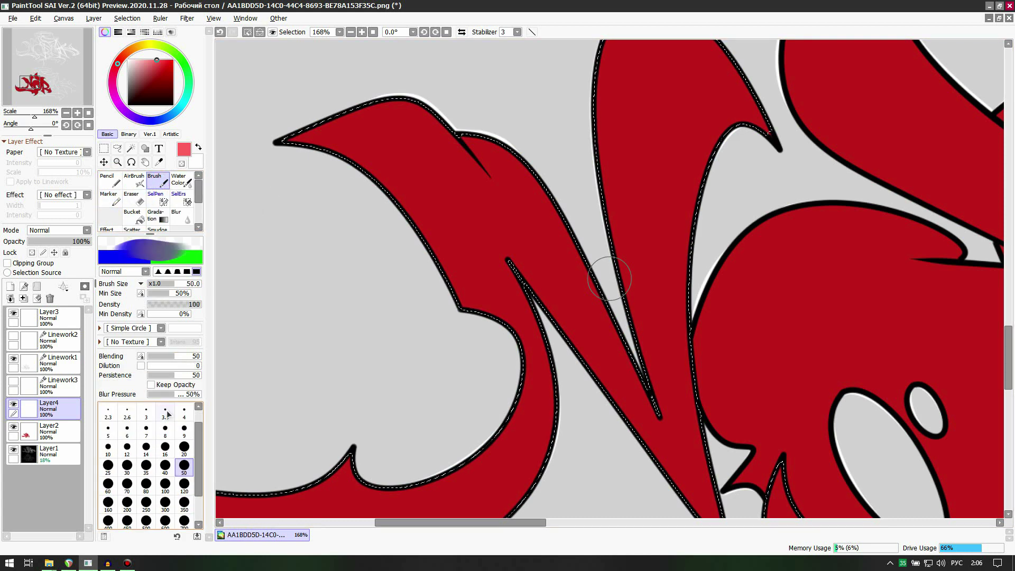
scroll(167, 414, down, 2)
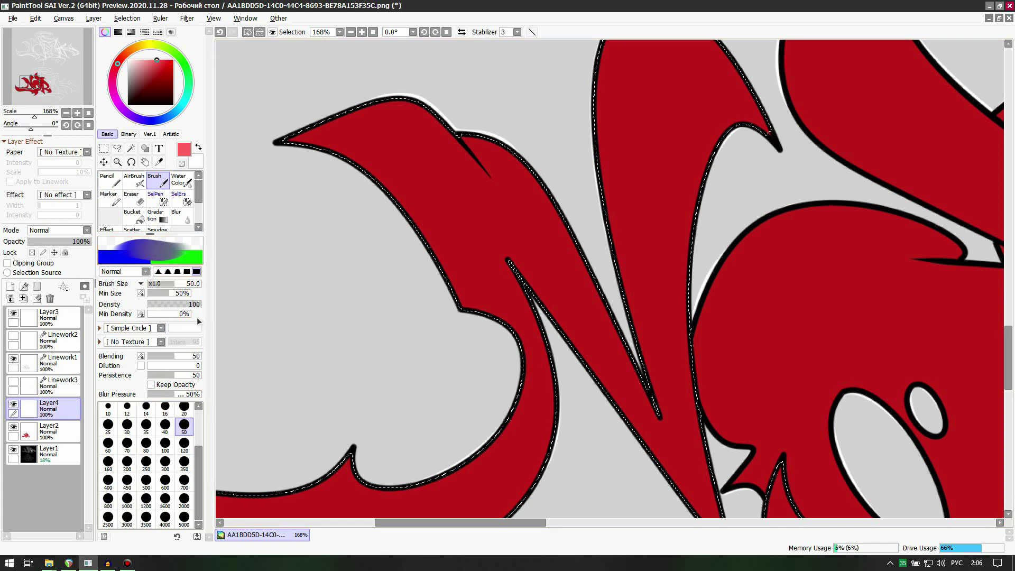
drag(256, 134, 416, 331)
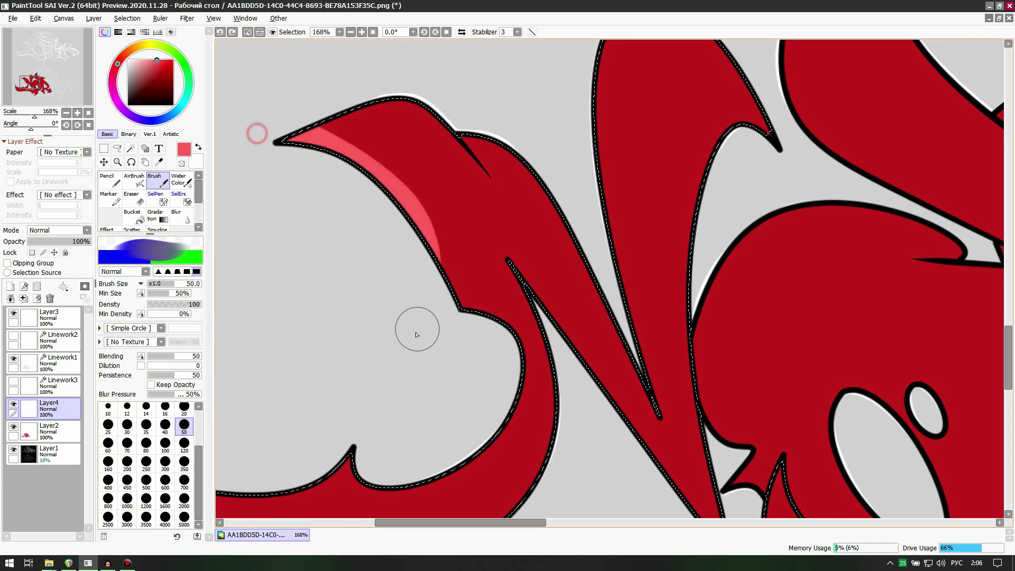
key(ctrl+z)
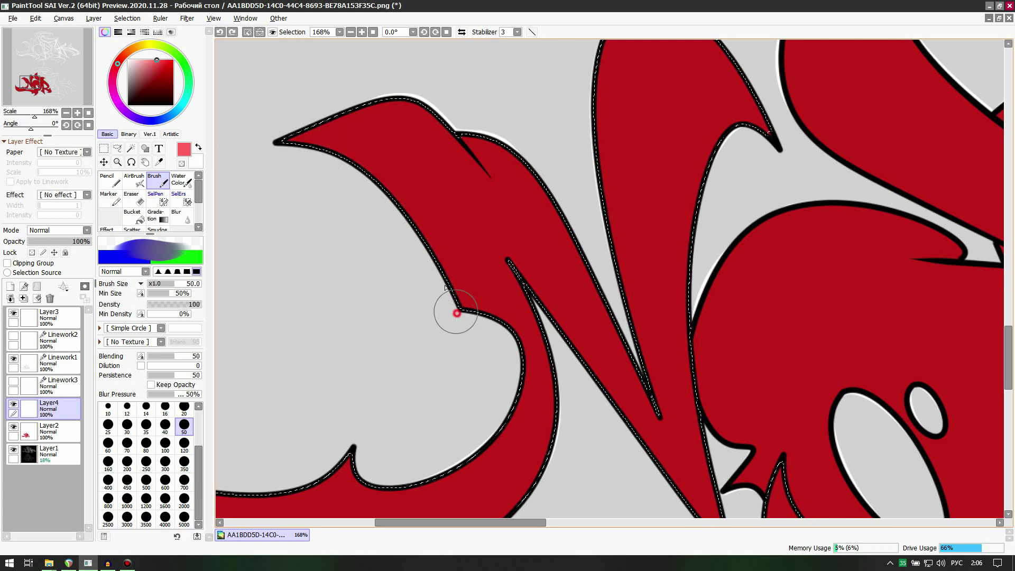
Step: Try broader light red strokes across the N's upper arm within the selection, and undo them
drag(457, 313, 288, 136)
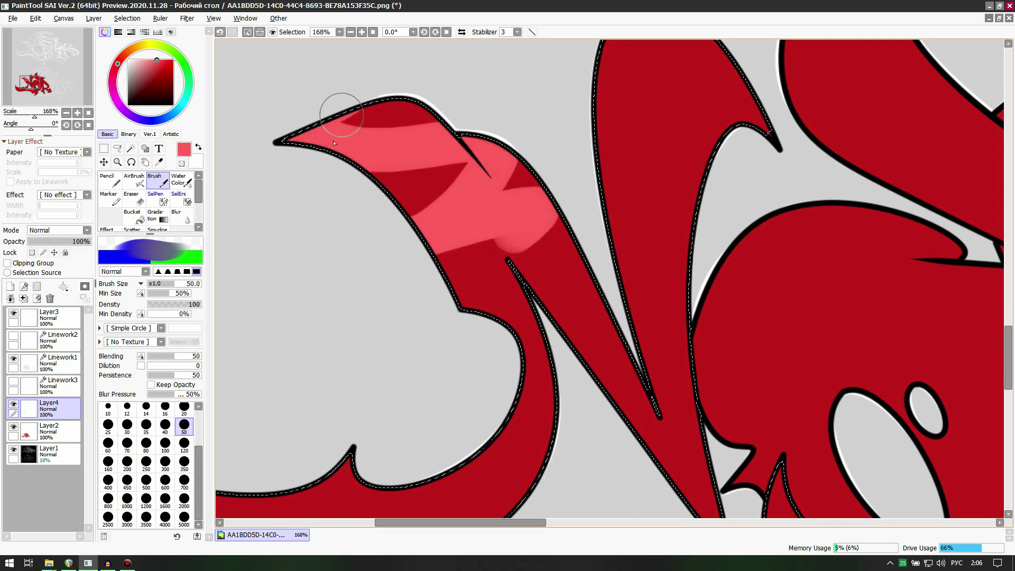
drag(254, 134, 436, 336)
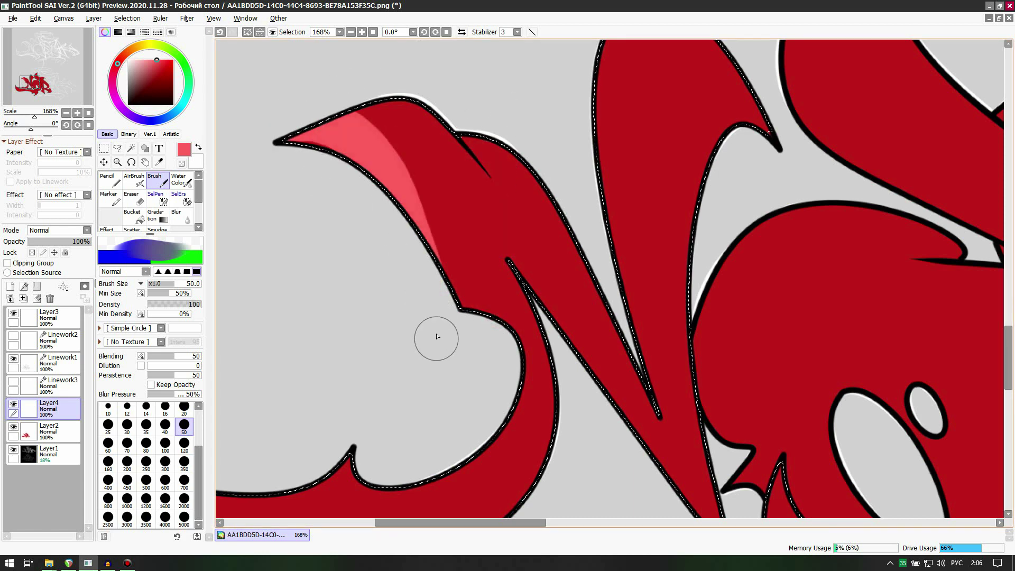
key(ctrl+z)
Step: Clear the selection around the N, keeping Layer4 active
scroll(391, 170, down, 6)
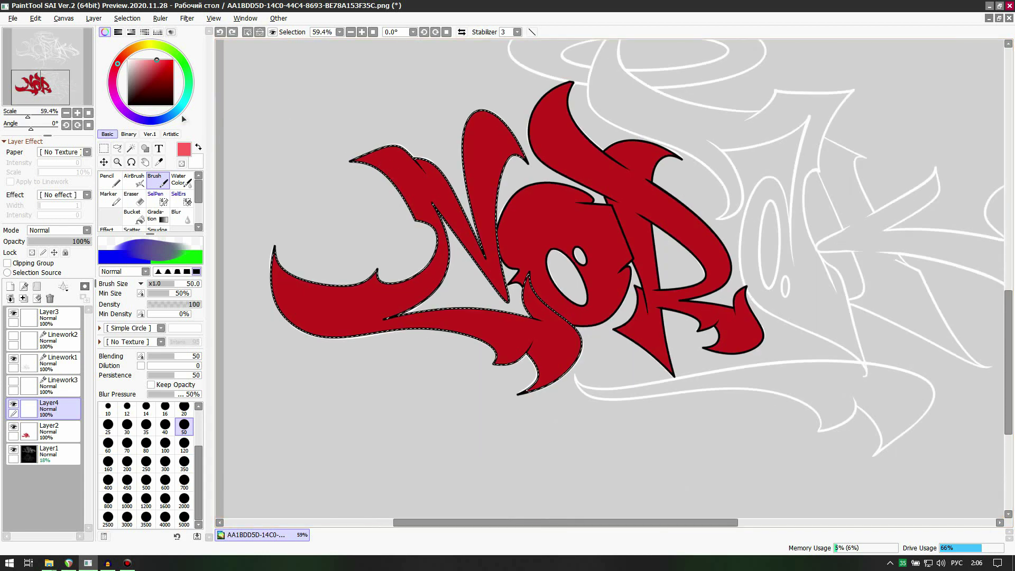
click(105, 162)
click(335, 102)
click(104, 150)
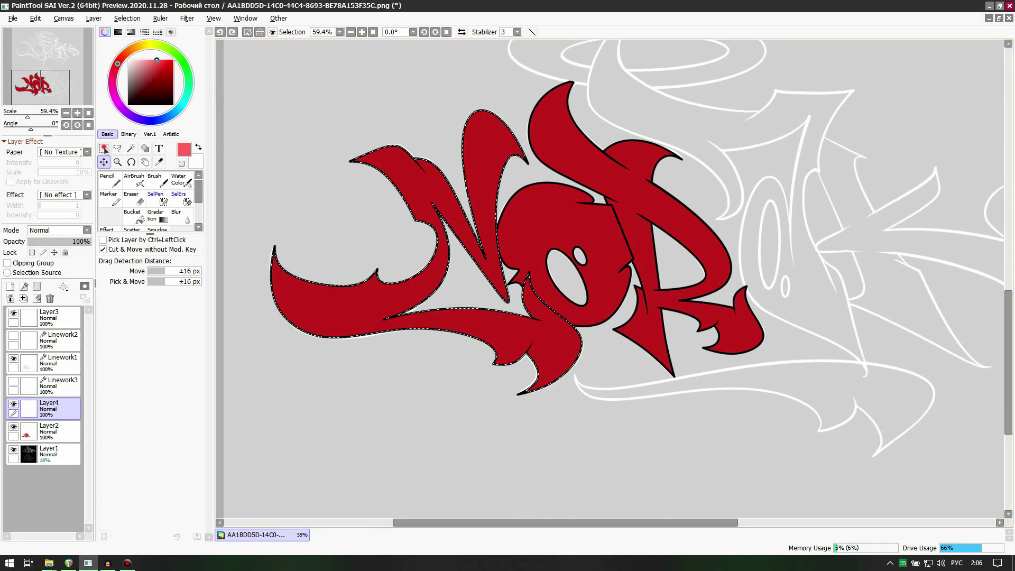
click(314, 88)
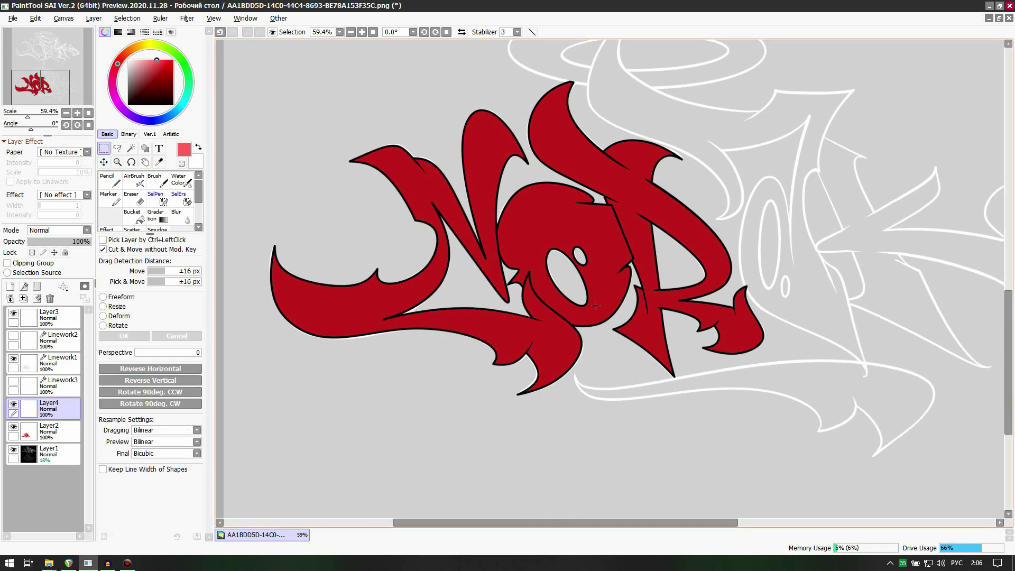
scroll(390, 243, down, 1)
scroll(594, 314, up, 1)
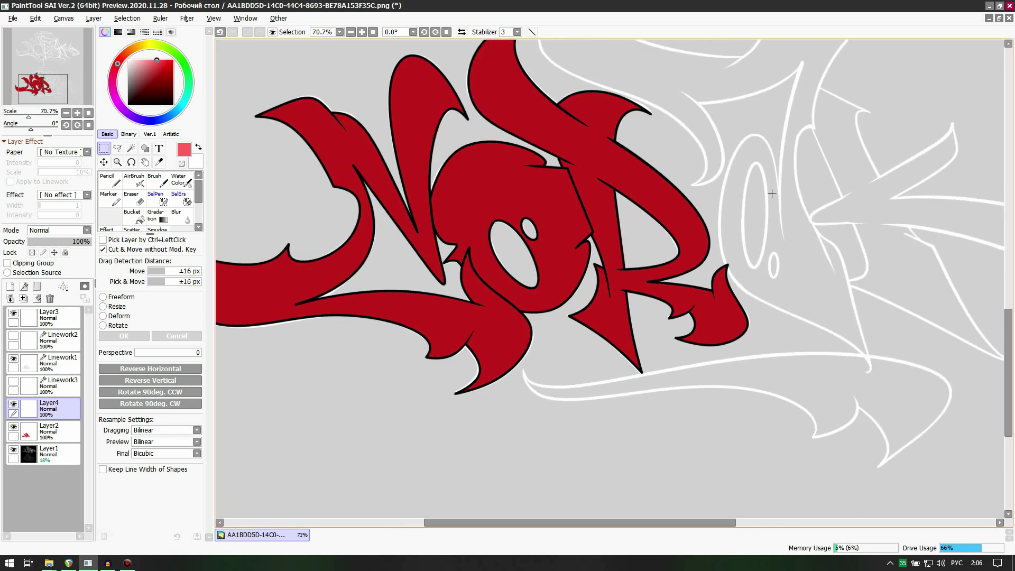
scroll(674, 283, down, 2)
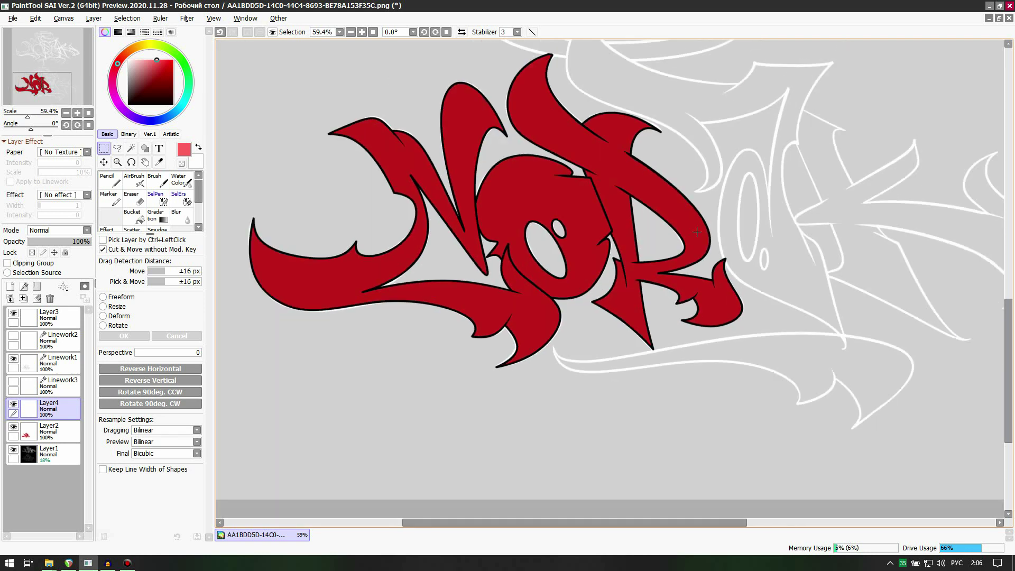
scroll(505, 176, up, 3)
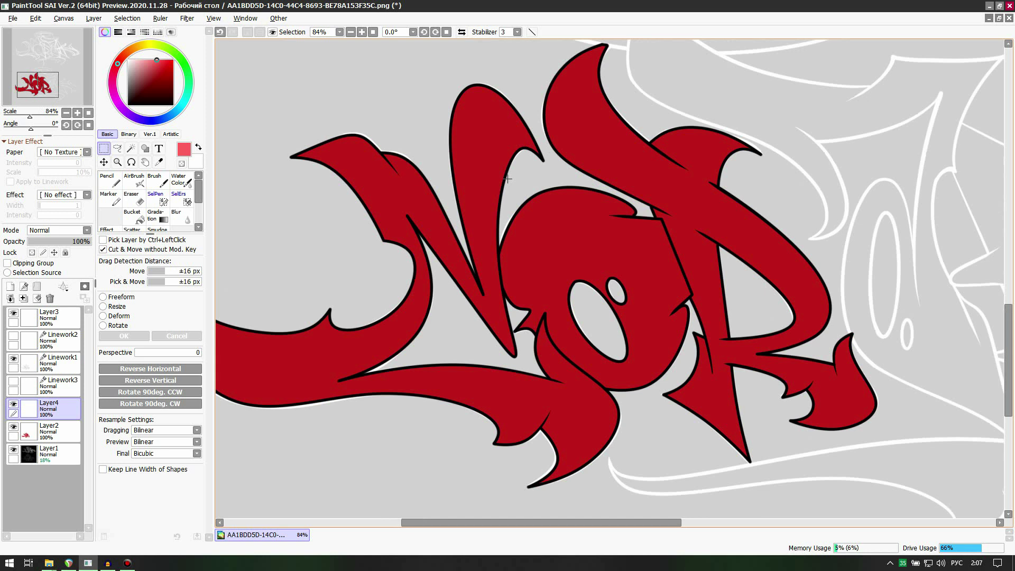